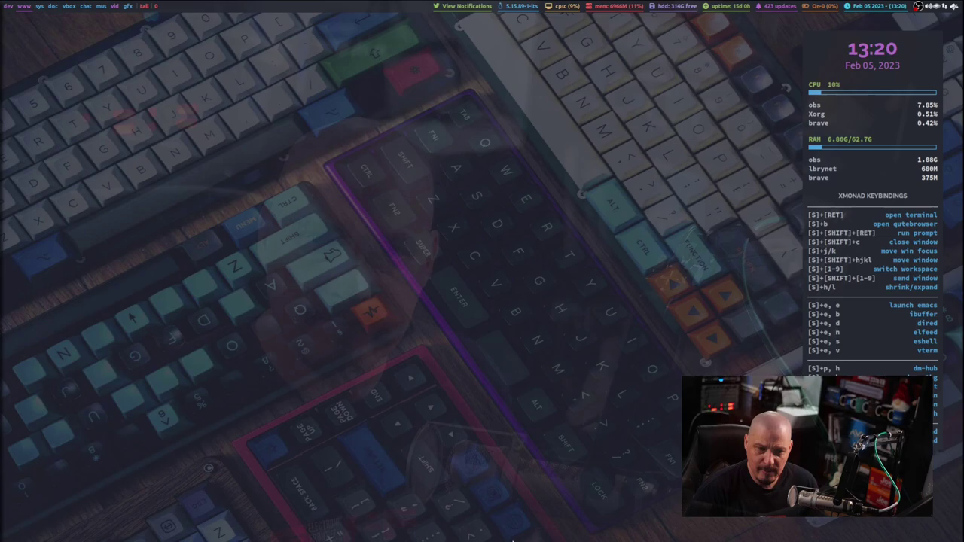
Launch PCManFM and open gitlab-repos > dtos to list its nine repository folders.
{"action": "key", "text": "super+shift+Return"}
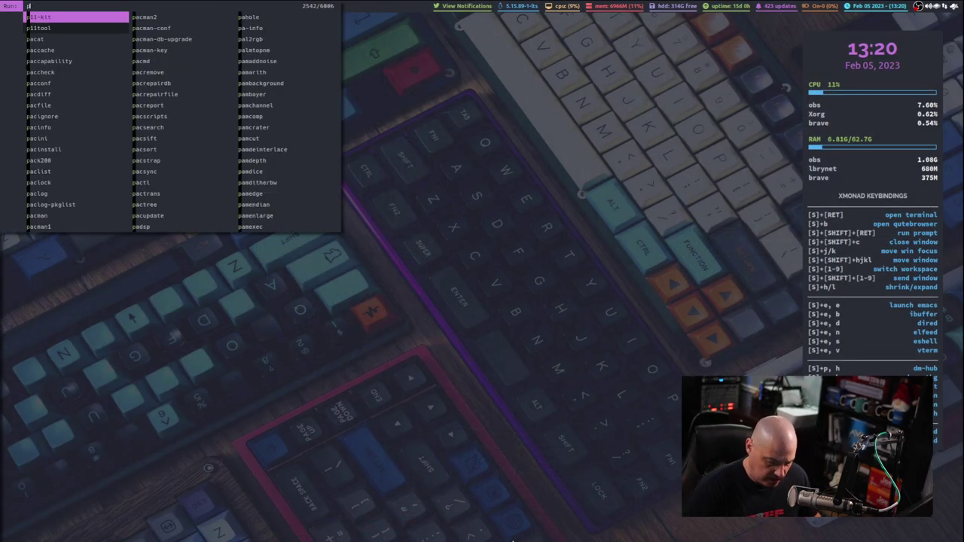
{"action": "type", "text": "pcma"}
{"action": "key", "text": "Return"}
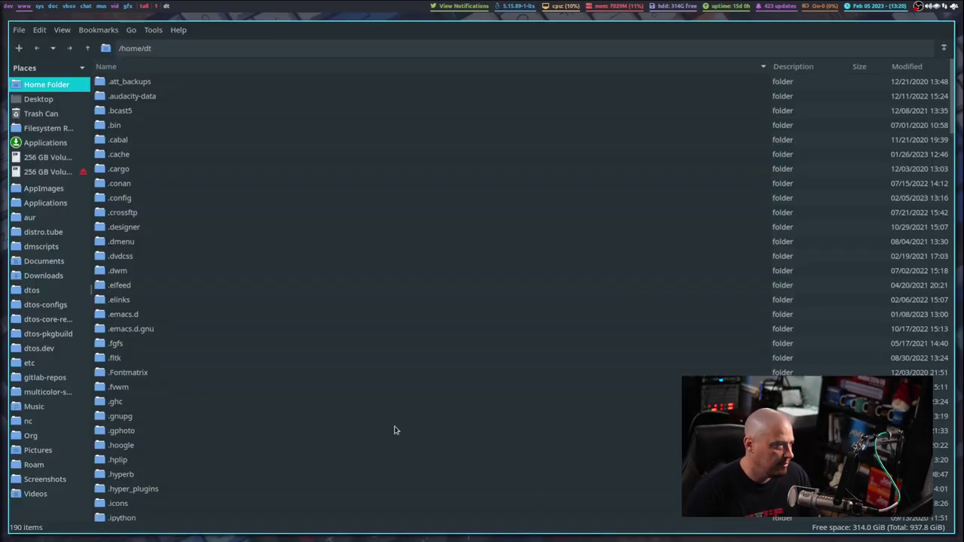
{"action": "left_click", "coordinate": [51, 380]}
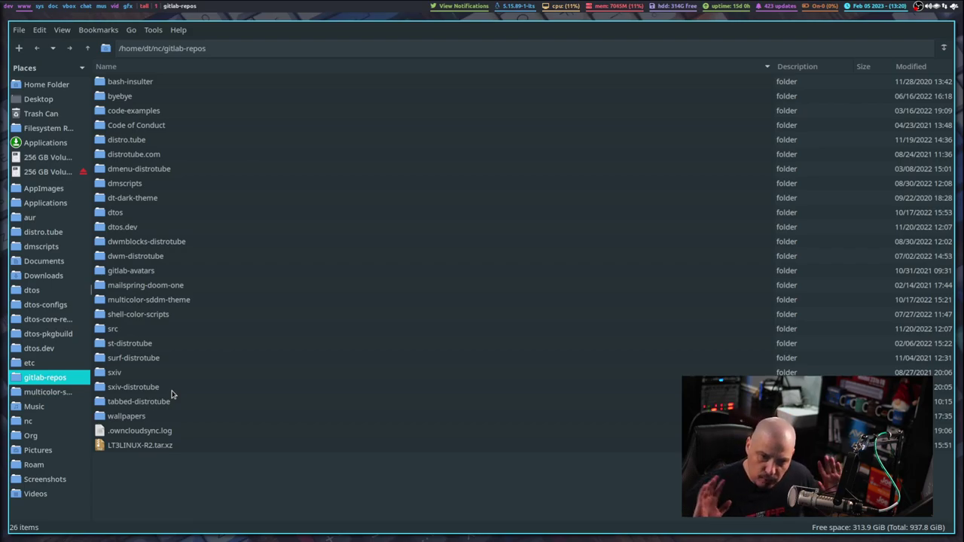
{"action": "left_click", "coordinate": [133, 218]}
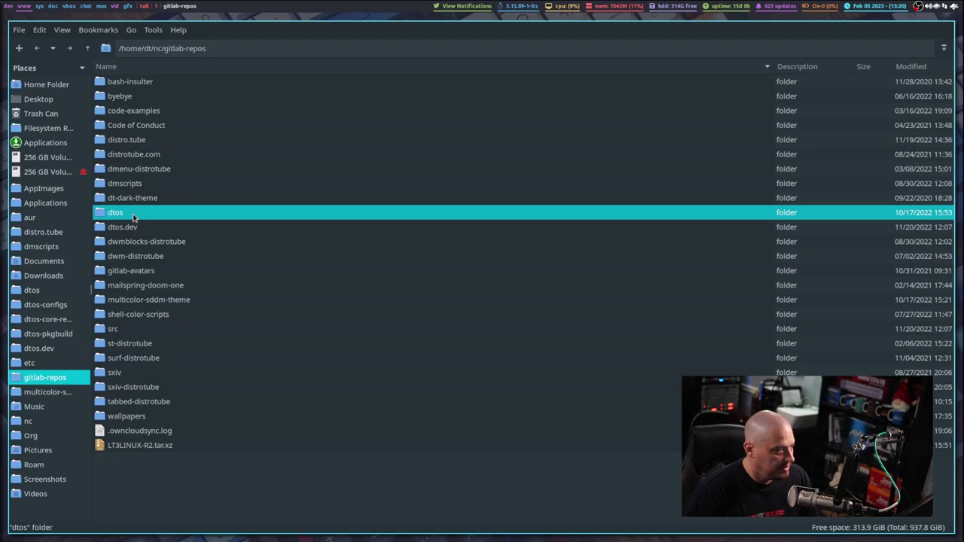
{"action": "double_click", "coordinate": [134, 218]}
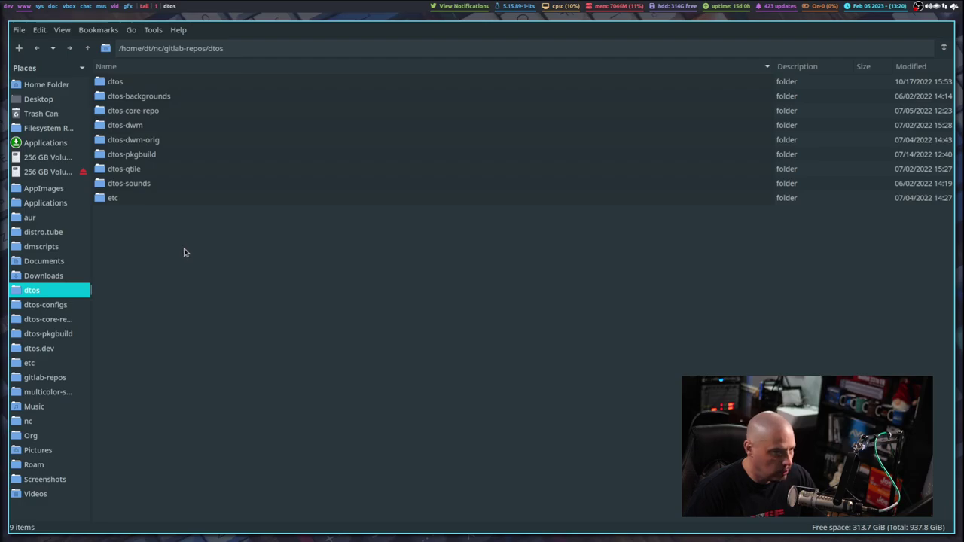
Show the DTOS group's six projects in full-screen Brave, then return to PCManFM.
{"action": "key", "text": "super+b"}
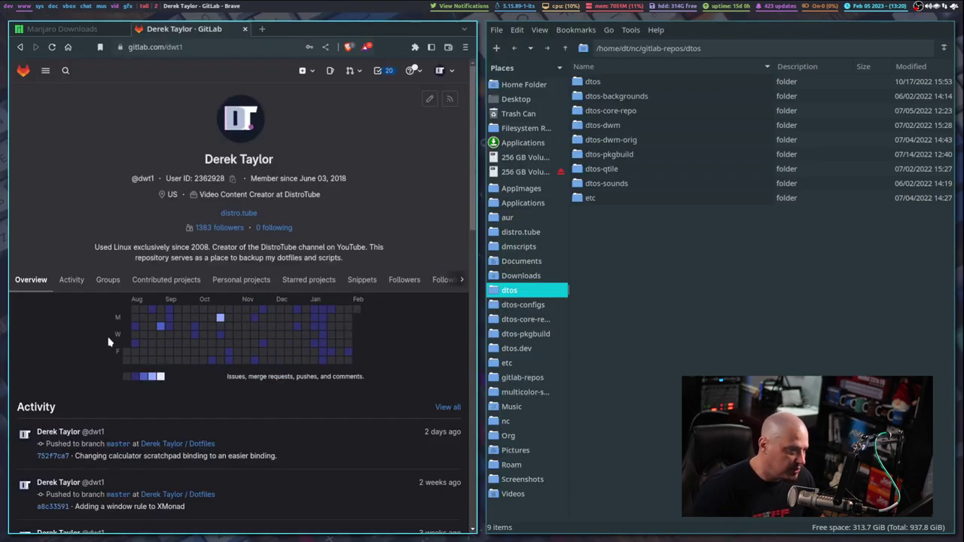
{"action": "key", "text": "super+f"}
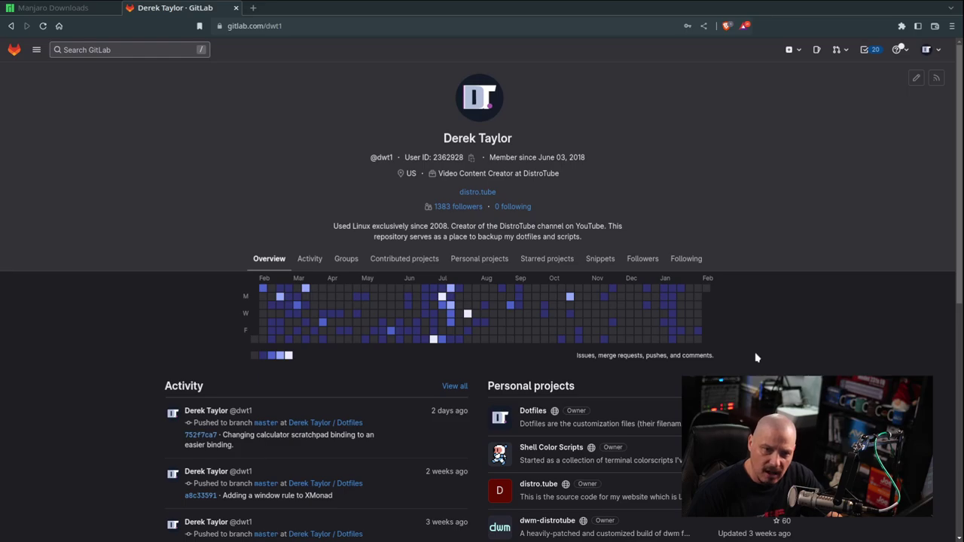
{"action": "left_click", "coordinate": [345, 258]}
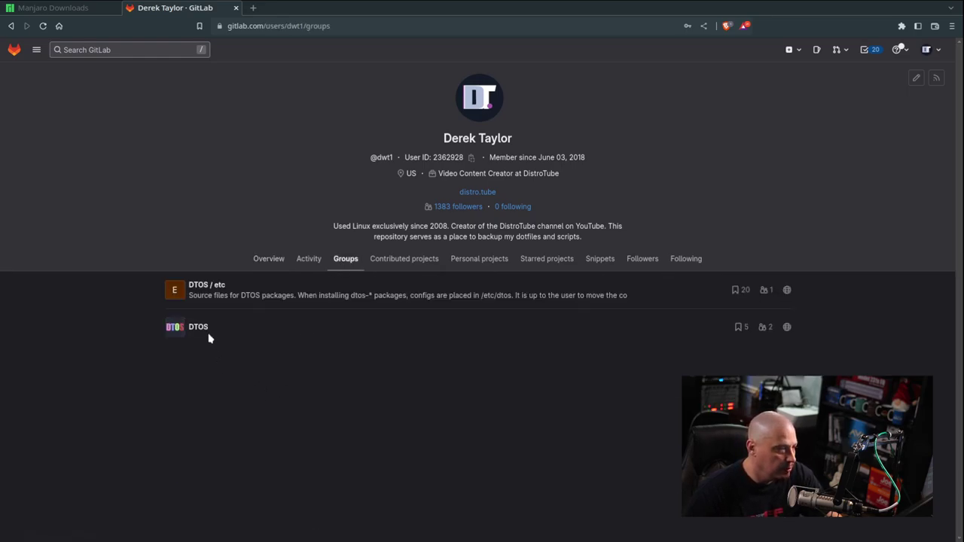
{"action": "left_click", "coordinate": [198, 327]}
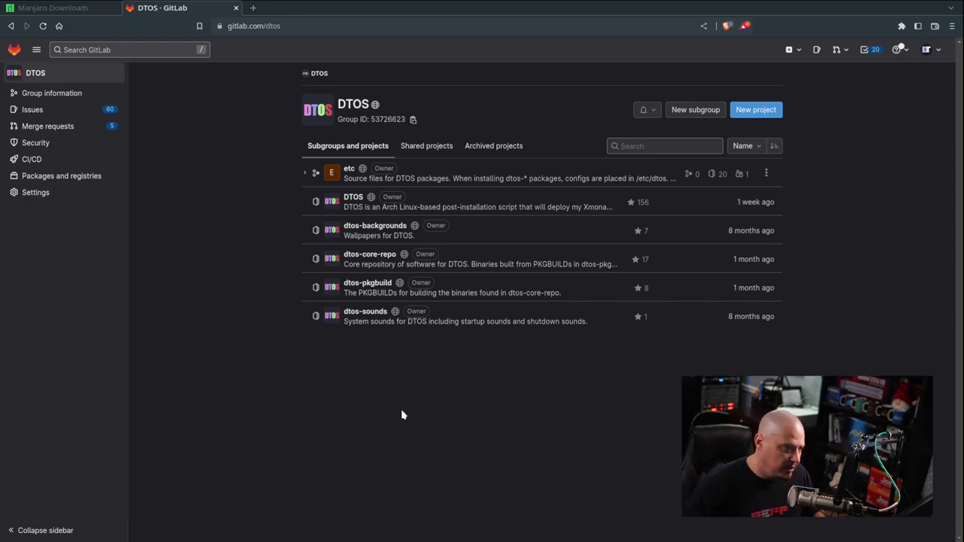
{"action": "key", "text": "super+2"}
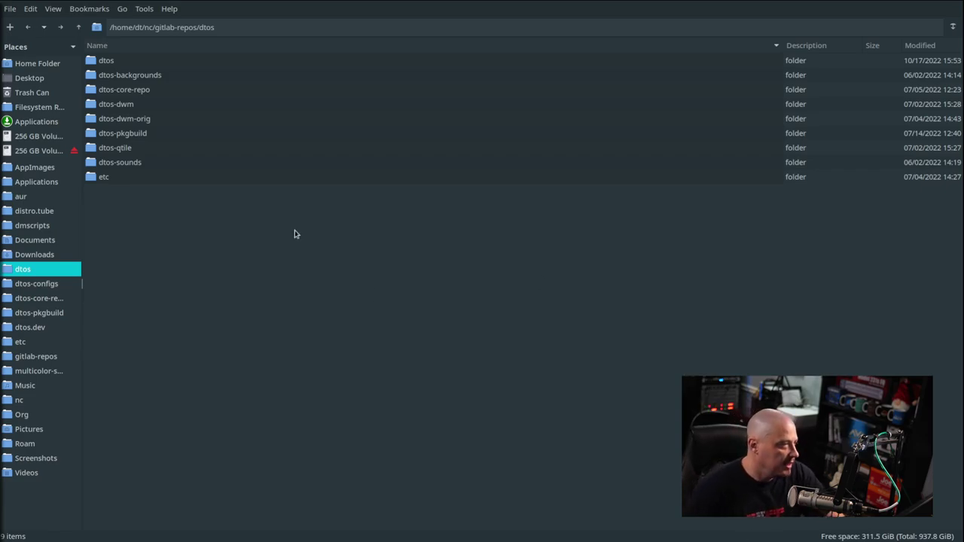
Browse dtos-pkgbuild > x86_64 > dtos-qutebrowser and select its PKGBUILD.
{"action": "left_click", "coordinate": [130, 138]}
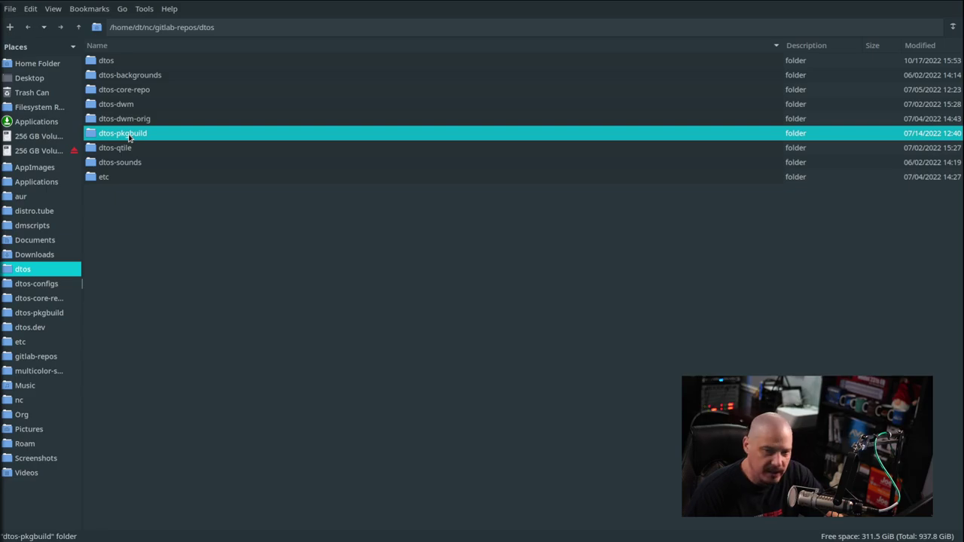
{"action": "double_click", "coordinate": [130, 137]}
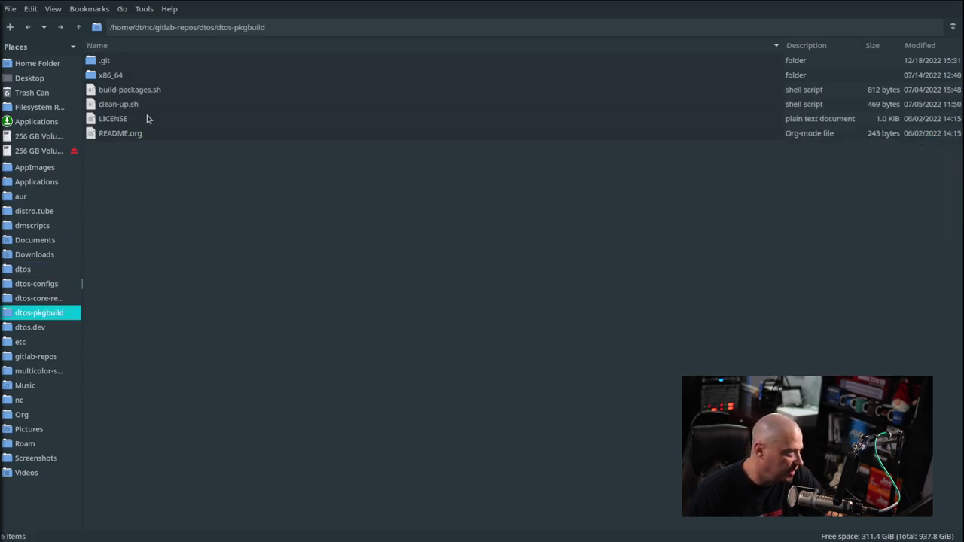
{"action": "double_click", "coordinate": [118, 76]}
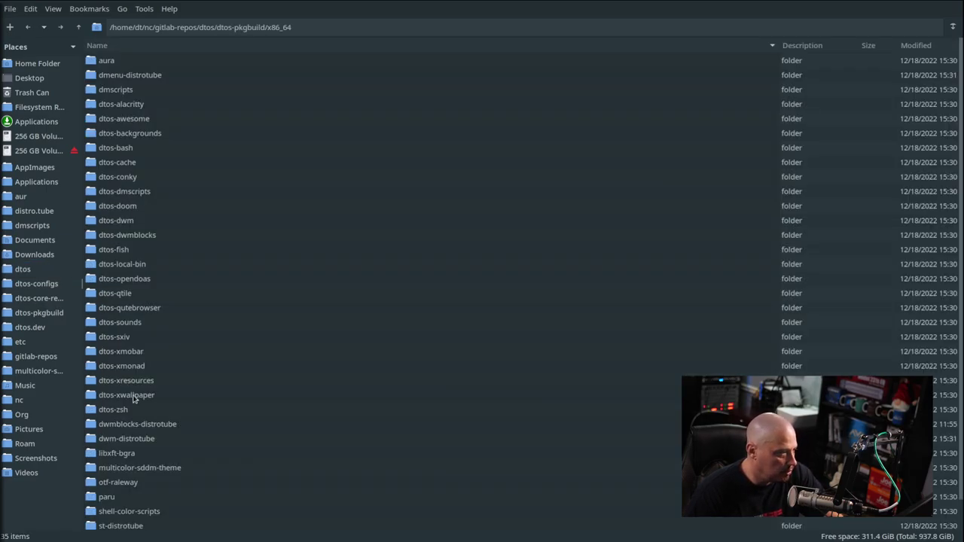
{"action": "scroll", "coordinate": [132, 411], "scroll_direction": "down", "scroll_amount": 1}
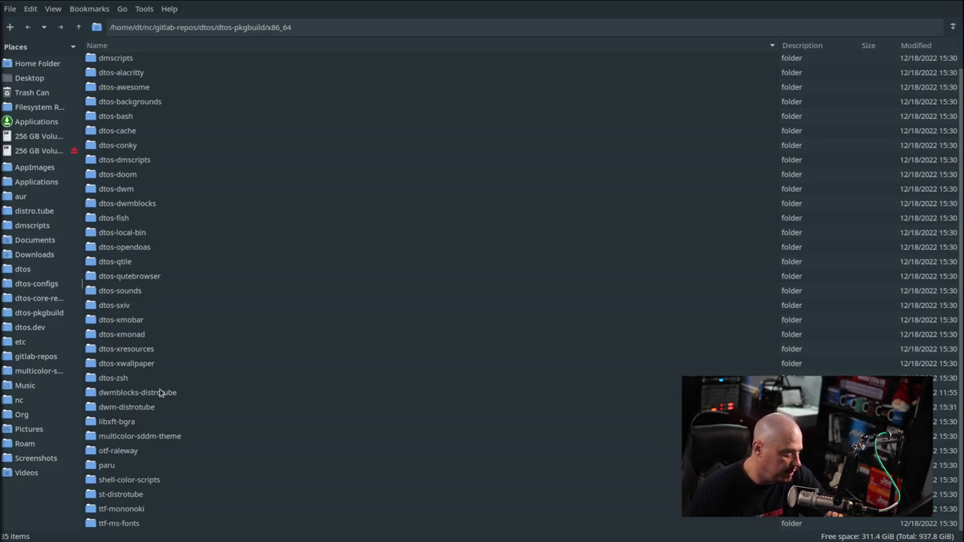
{"action": "double_click", "coordinate": [128, 275]}
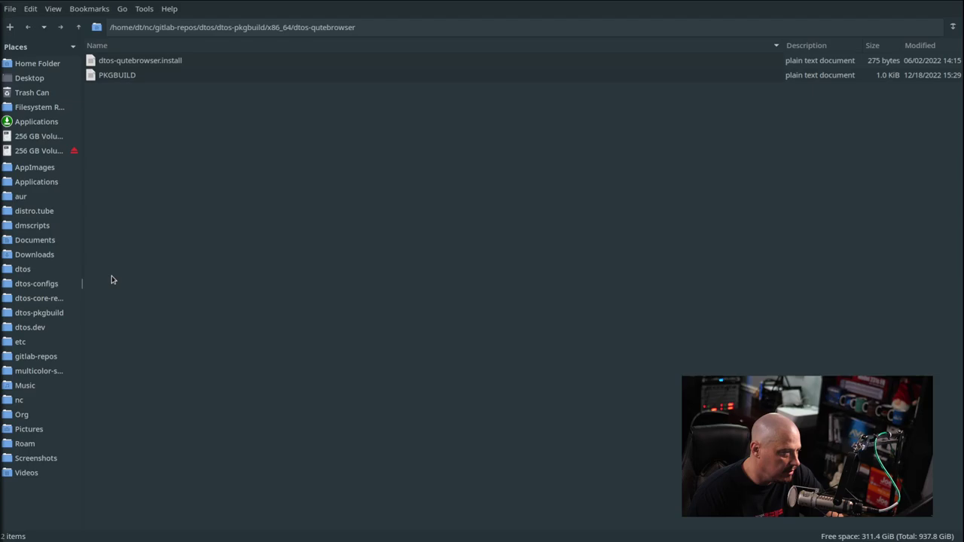
{"action": "left_click", "coordinate": [117, 77]}
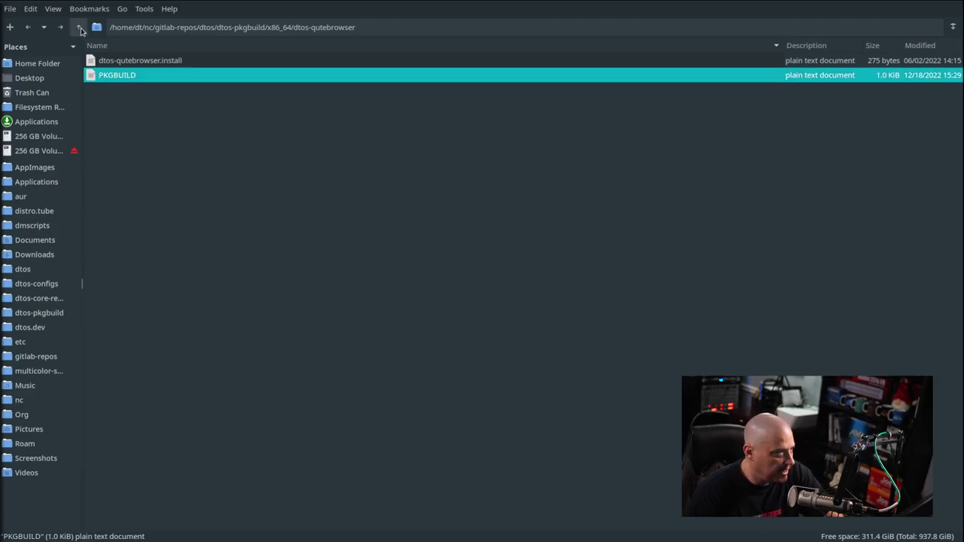
Go back up to dtos-pkgbuild and bring up the actions menu for build-packages.sh.
{"action": "left_click", "coordinate": [80, 28]}
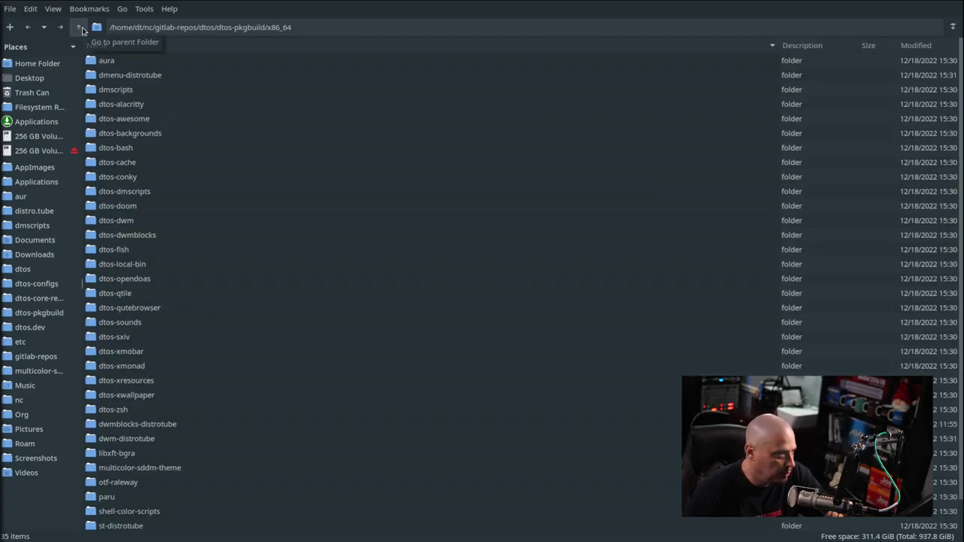
{"action": "left_click", "coordinate": [81, 28]}
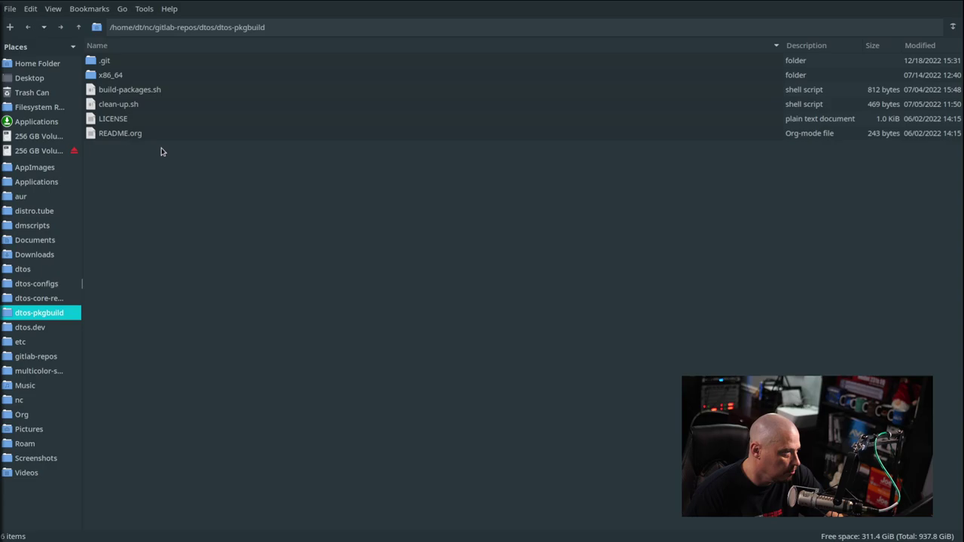
{"action": "left_click", "coordinate": [147, 93]}
{"action": "right_click", "coordinate": [148, 93]}
View the 24-line build-packages.sh in Neovim, then quit it with :q.
{"action": "mouse_move", "coordinate": [222, 122]}
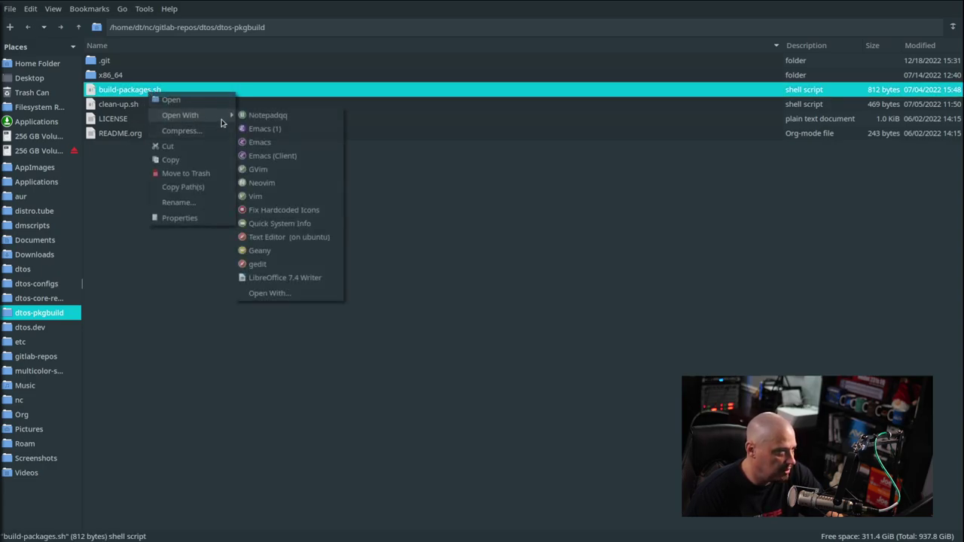
{"action": "left_click", "coordinate": [297, 187]}
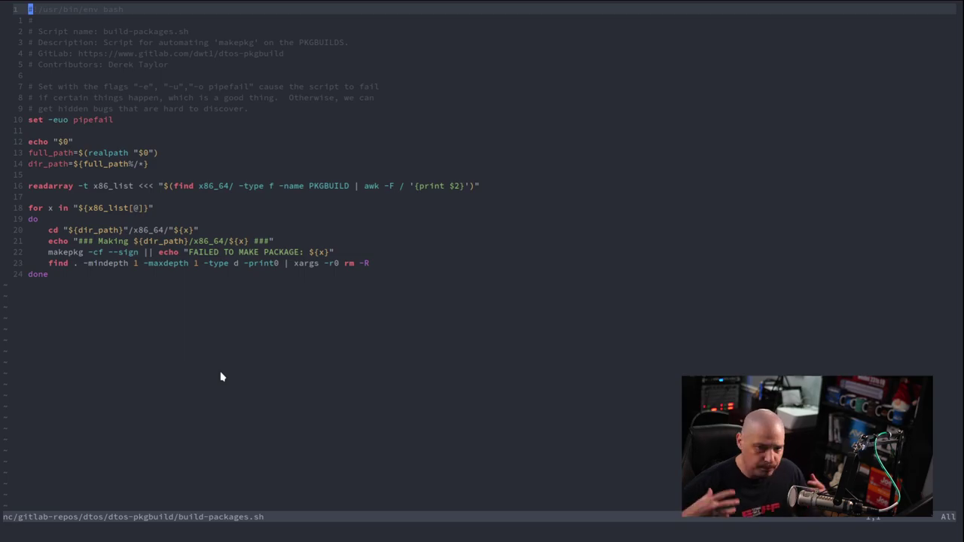
{"action": "type", "text": ":q"}
{"action": "key", "text": "Return"}
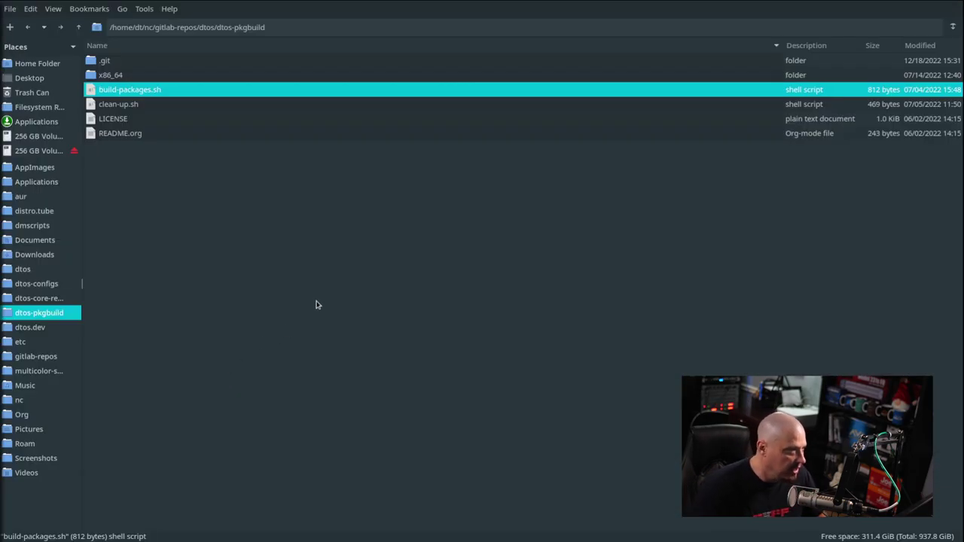
Select clean-up.sh, clear the selection, and go up to the dtos folder.
{"action": "left_click", "coordinate": [128, 105]}
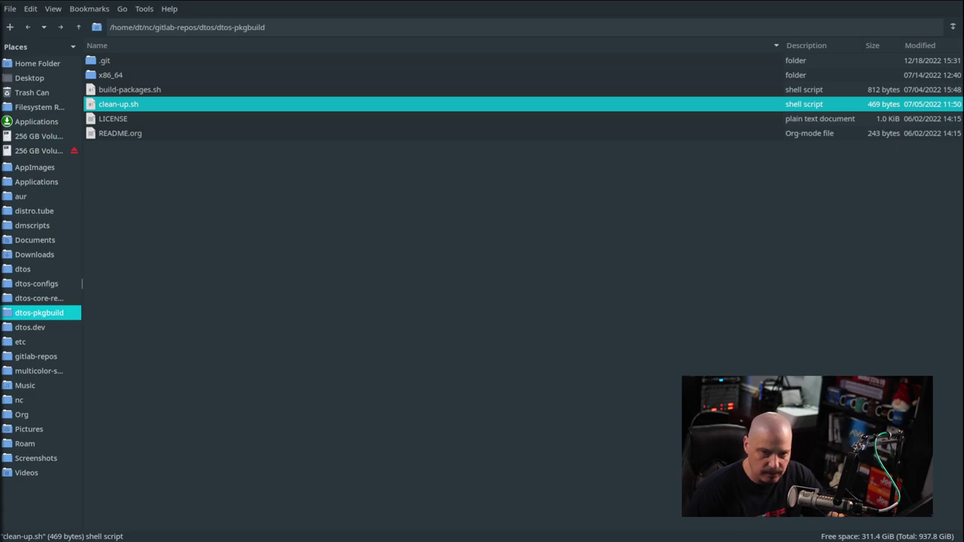
{"action": "left_click", "coordinate": [156, 160]}
{"action": "left_click", "coordinate": [78, 27]}
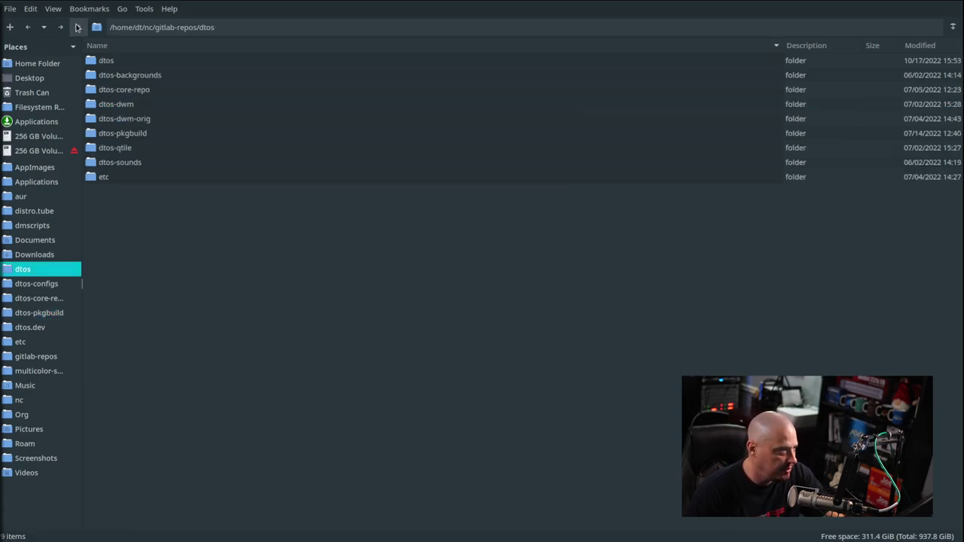
{"action": "left_click", "coordinate": [146, 134]}
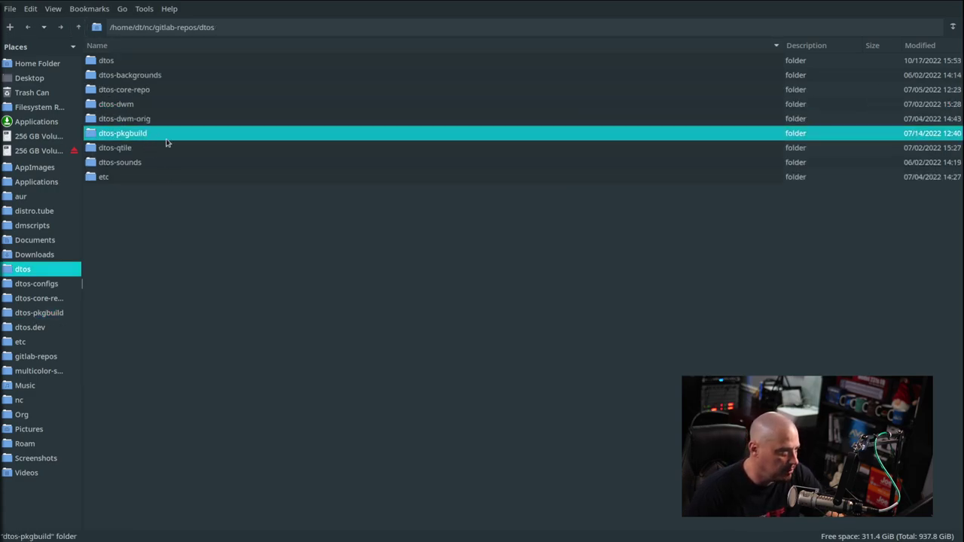
Inspect dtos-core-repo's x86_64 dtos-awesome archive and signature, return to dtos, and switch to the browser.
{"action": "left_click", "coordinate": [122, 91]}
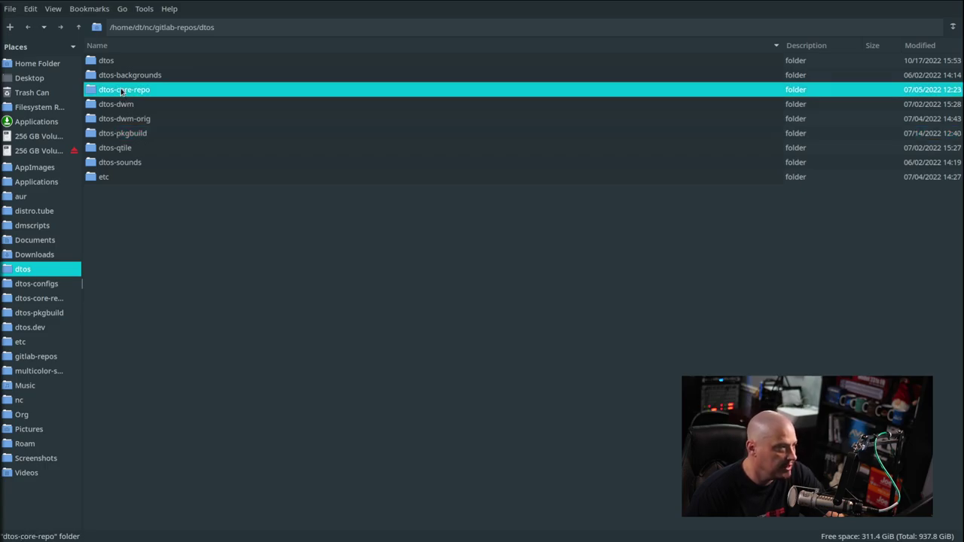
{"action": "double_click", "coordinate": [150, 91]}
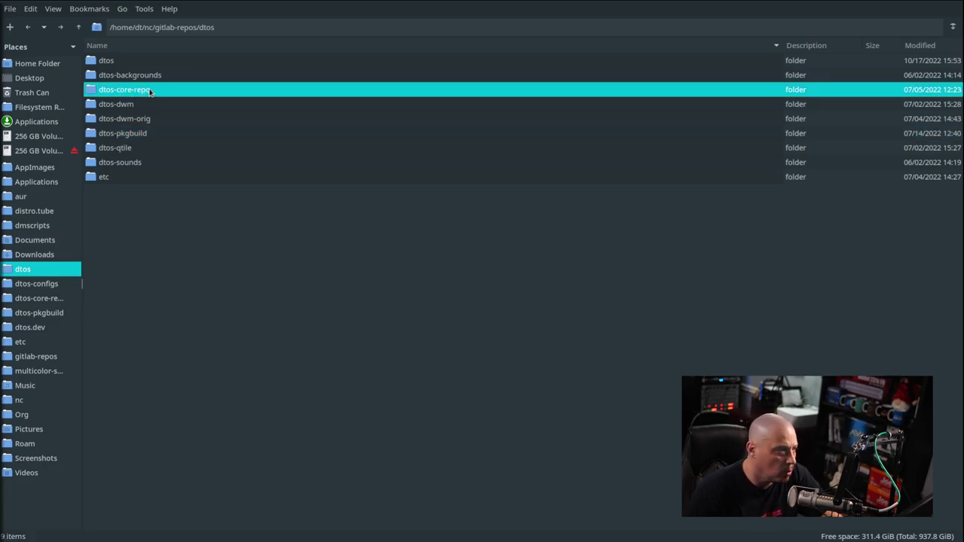
{"action": "left_click", "coordinate": [138, 94]}
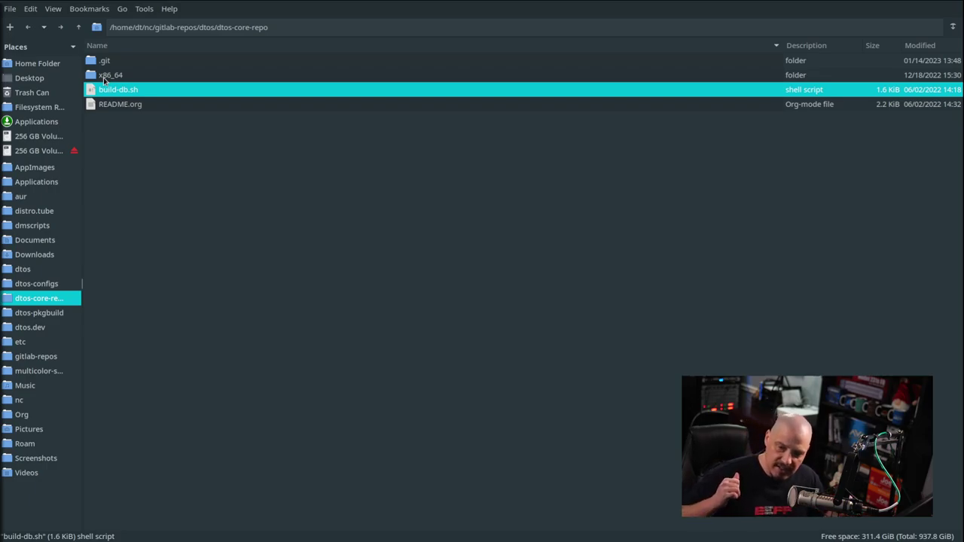
{"action": "double_click", "coordinate": [105, 76]}
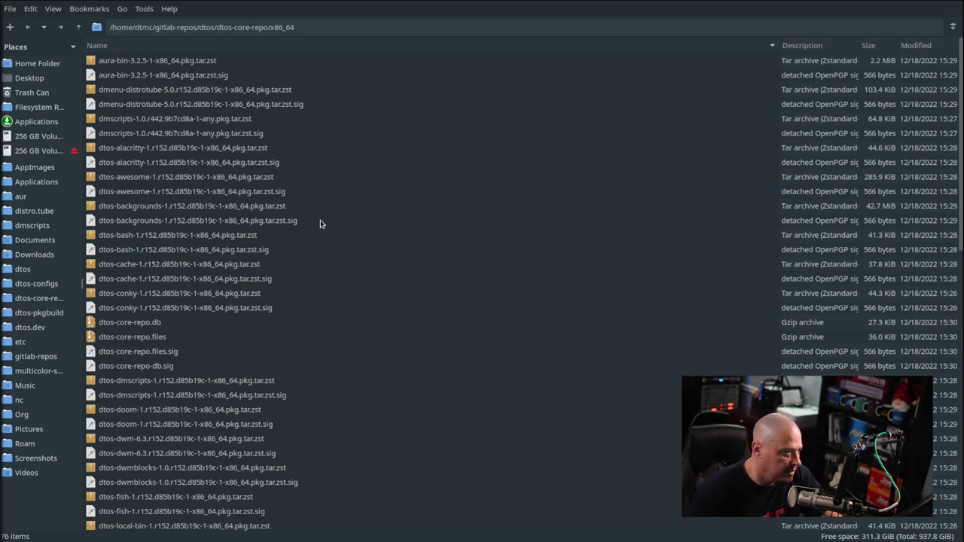
{"action": "left_click", "coordinate": [254, 178]}
{"action": "left_click", "coordinate": [192, 194]}
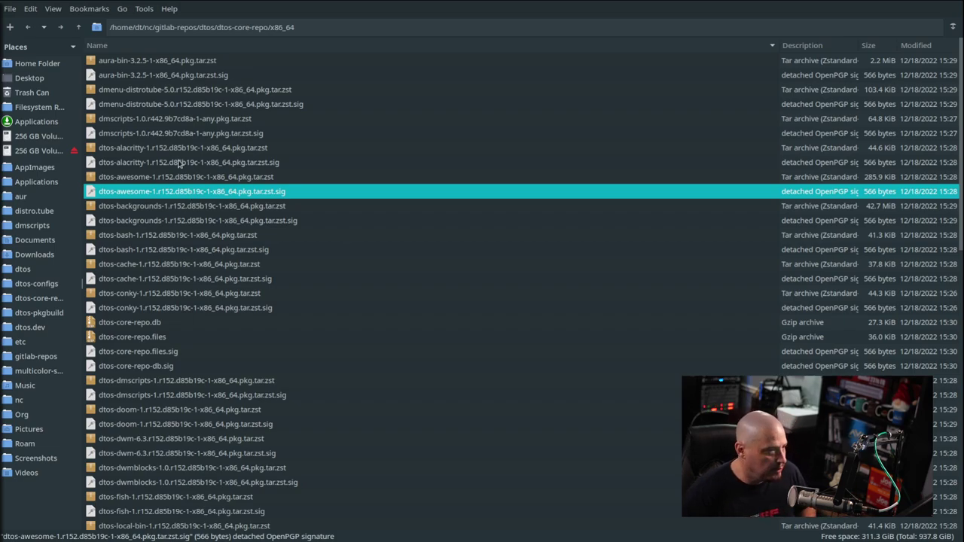
{"action": "left_click", "coordinate": [78, 27]}
{"action": "left_click", "coordinate": [78, 27]}
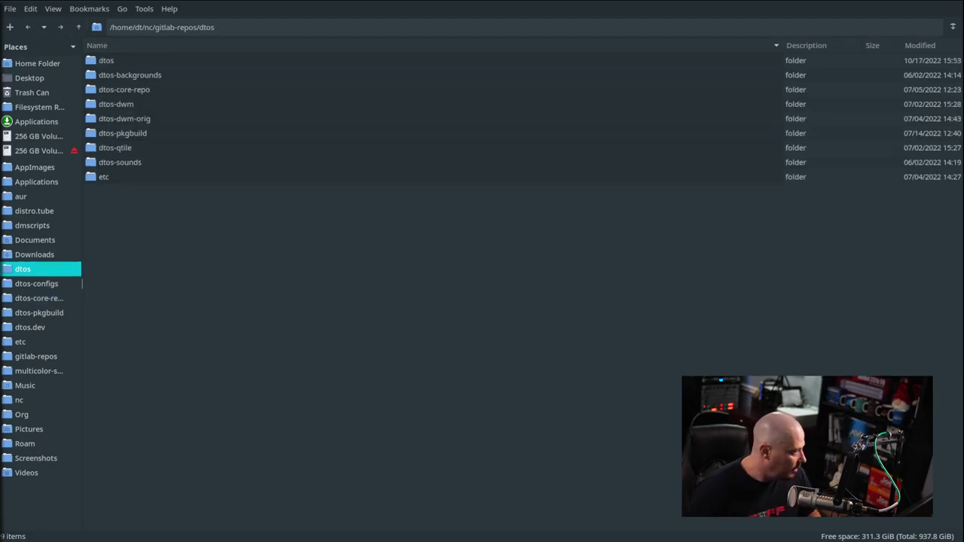
{"action": "key", "text": "alt+Tab"}
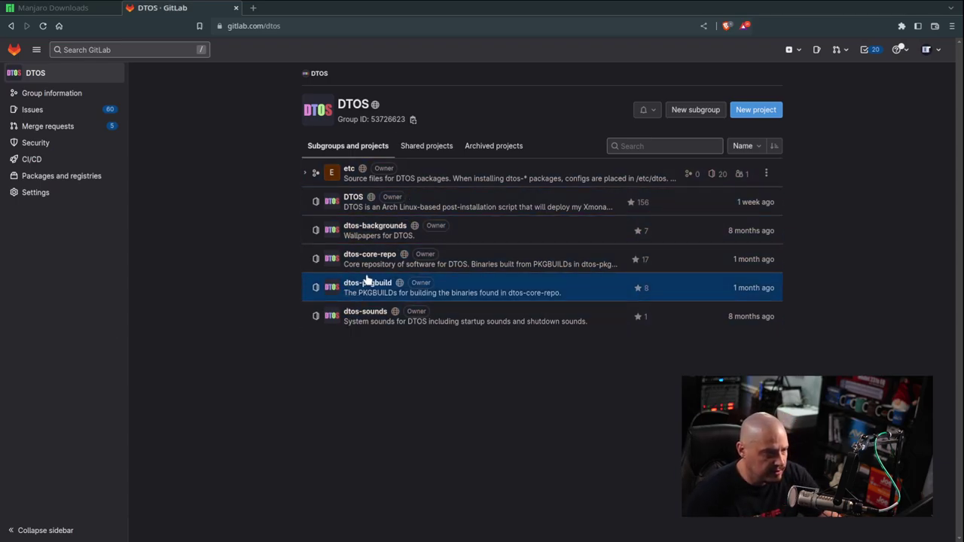
View the dtos-conky PKGBUILD under dtos-pkgbuild's x86_64 on GitLab, then go back to the DTOS group.
{"action": "left_click", "coordinate": [362, 280]}
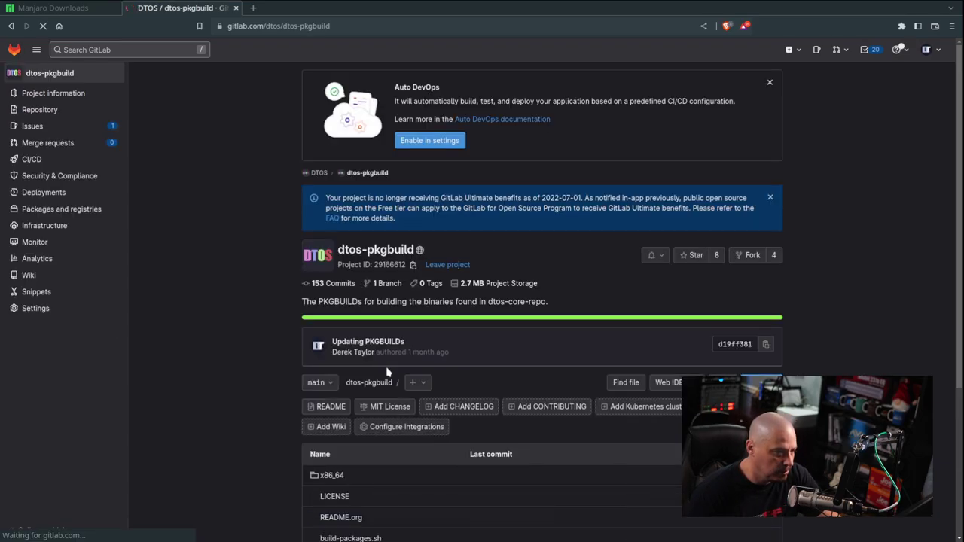
{"action": "scroll", "coordinate": [387, 372], "scroll_direction": "down", "scroll_amount": 3}
{"action": "left_click", "coordinate": [332, 260]}
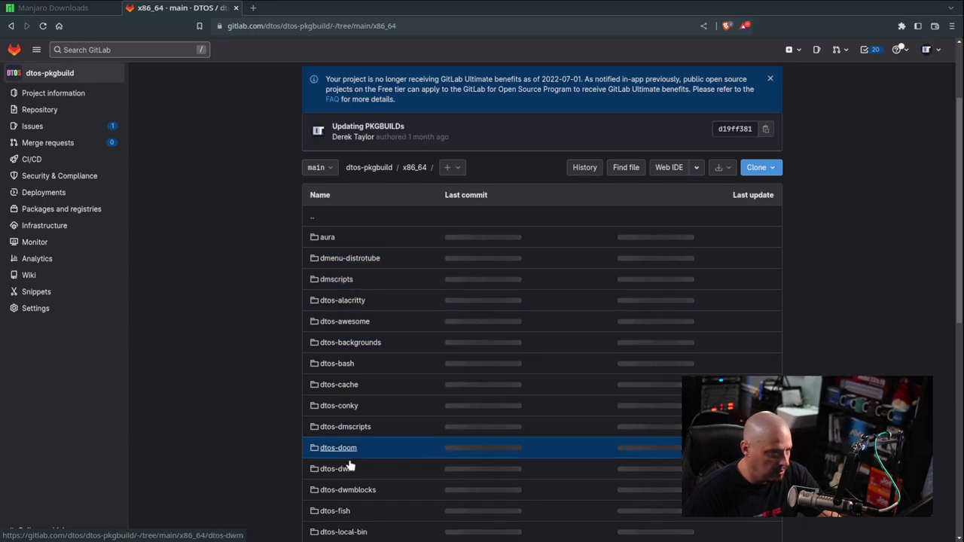
{"action": "left_click", "coordinate": [343, 409]}
{"action": "left_click", "coordinate": [344, 355]}
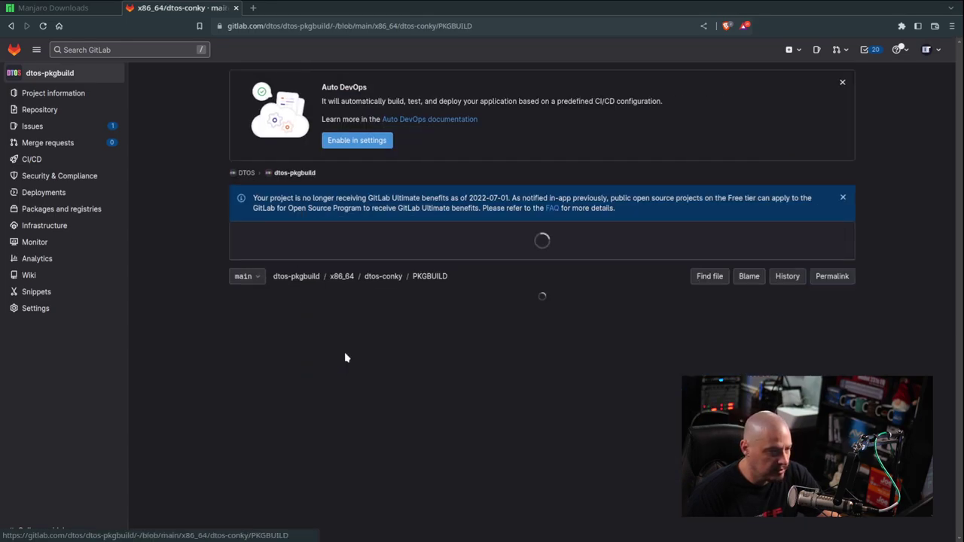
{"action": "left_click", "coordinate": [10, 25]}
{"action": "left_click", "coordinate": [10, 25]}
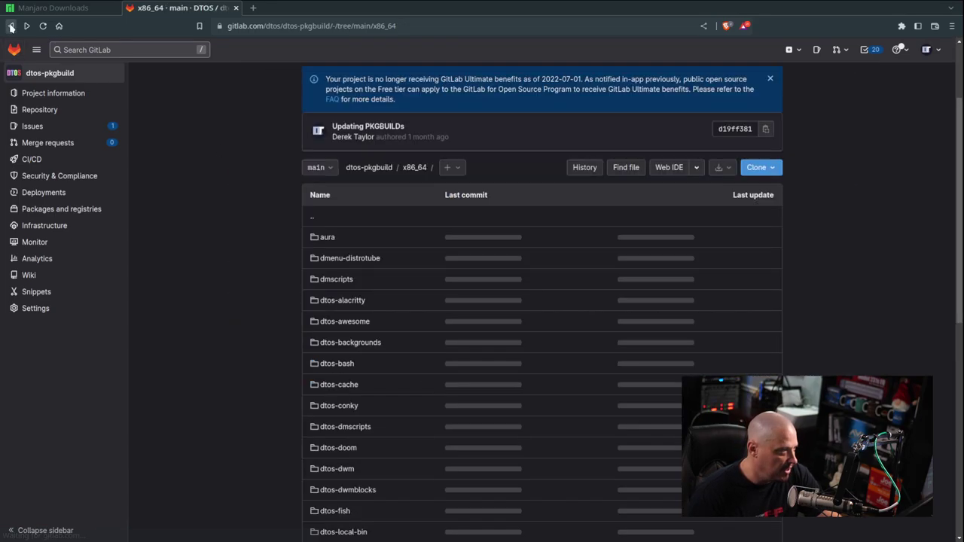
{"action": "left_click", "coordinate": [10, 25]}
{"action": "left_click", "coordinate": [11, 26]}
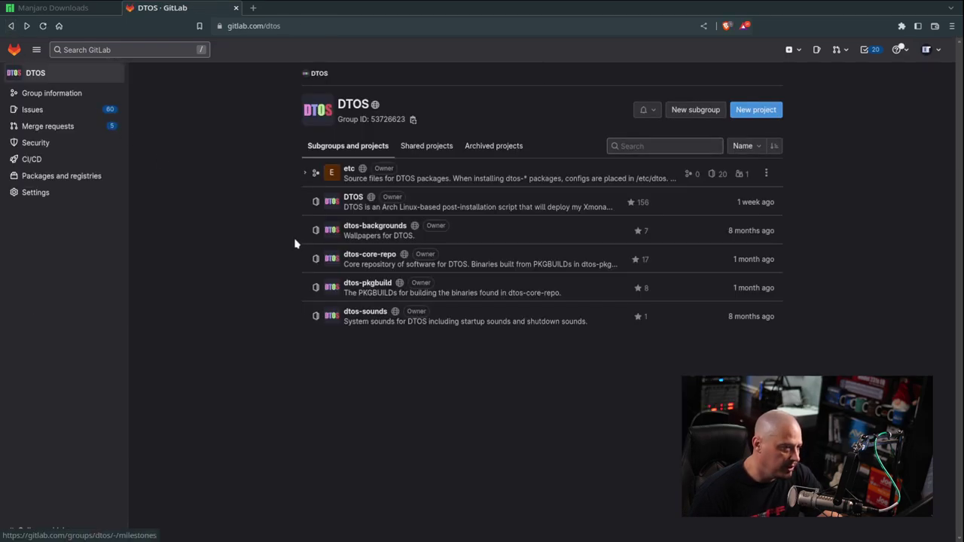
Scroll through dtos-core-repo's x86_64 package files on GitLab, then return to DTOS and PCManFM.
{"action": "left_click", "coordinate": [371, 256]}
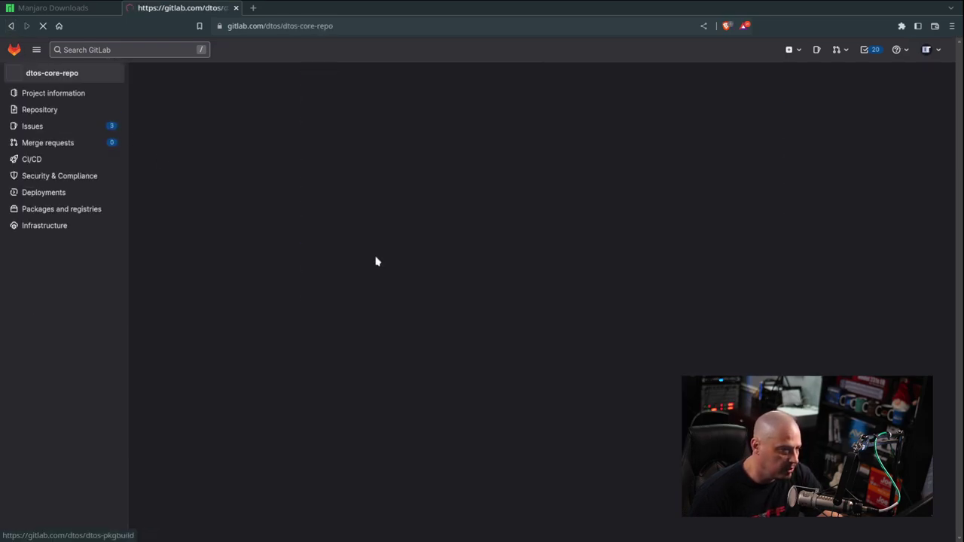
{"action": "left_click", "coordinate": [327, 430]}
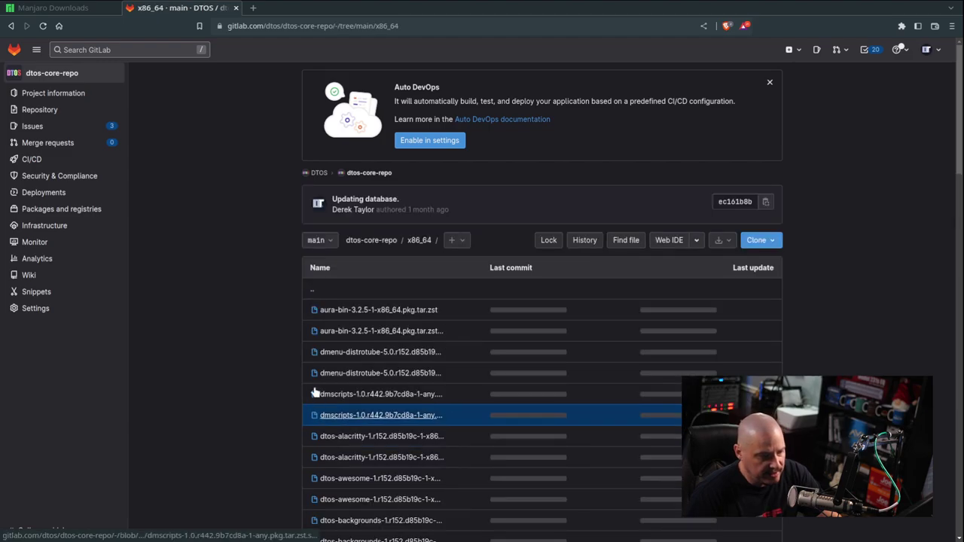
{"action": "scroll", "coordinate": [475, 259], "scroll_direction": "down", "scroll_amount": 5}
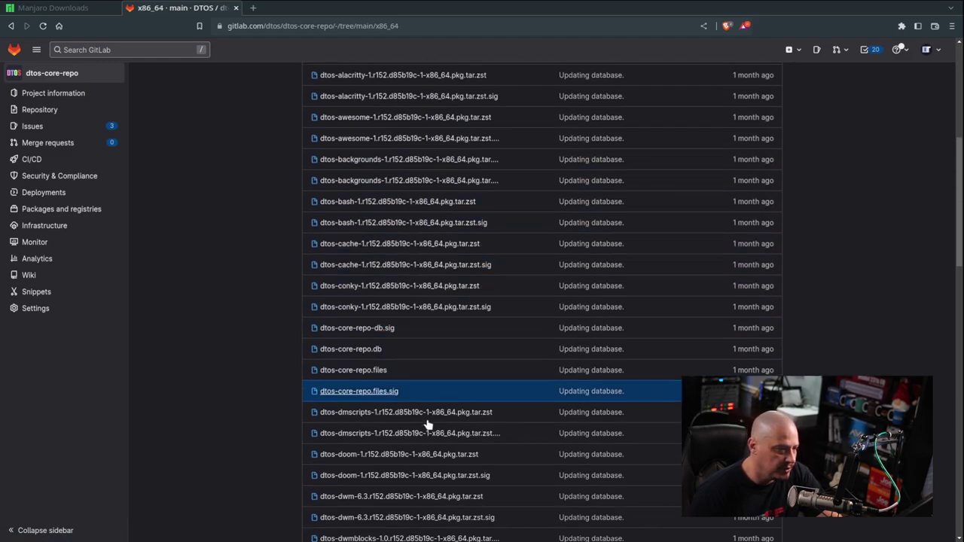
{"action": "key", "text": "alt+Left"}
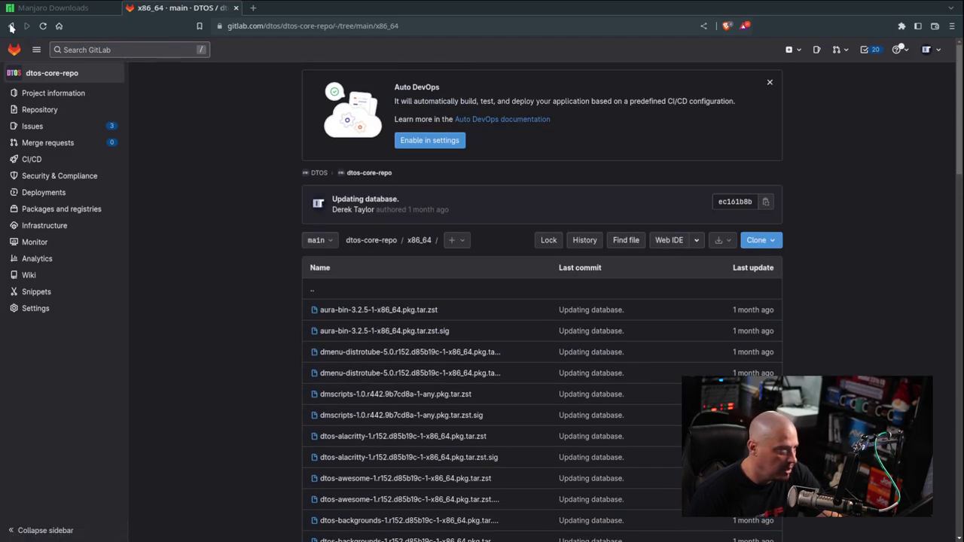
{"action": "left_click", "coordinate": [10, 26]}
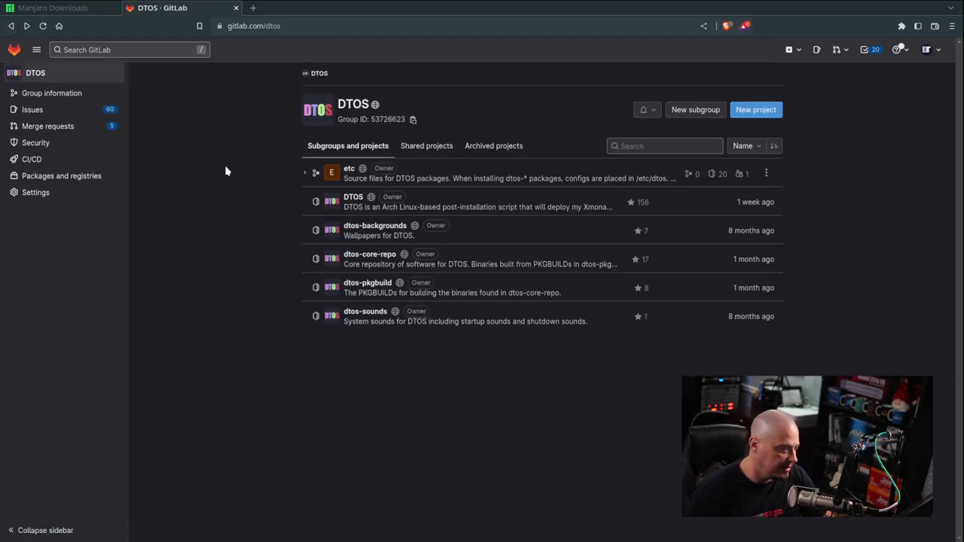
{"action": "key", "text": "super+Tab"}
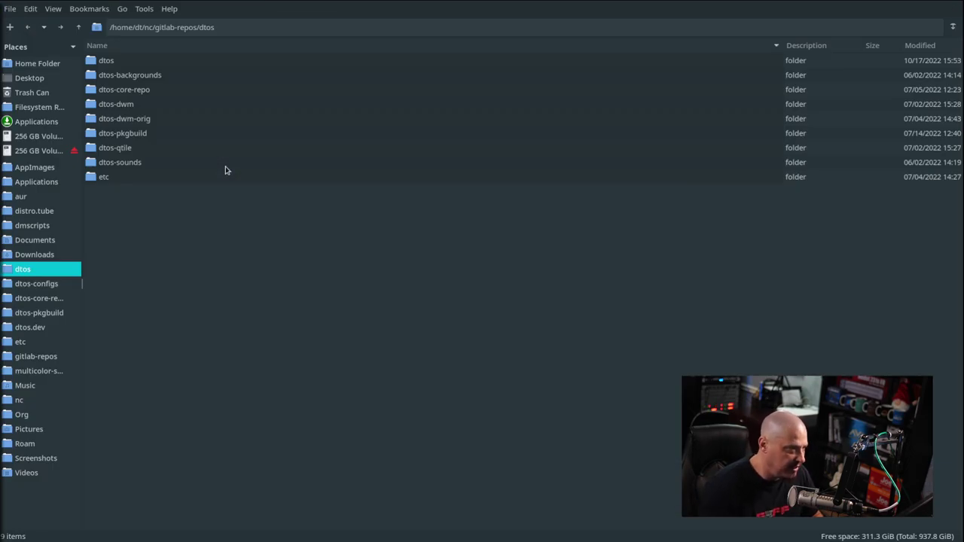
Enlarge the terminal font and wipe the colour-test table with clear.
{"action": "key", "text": "super+shift+c"}
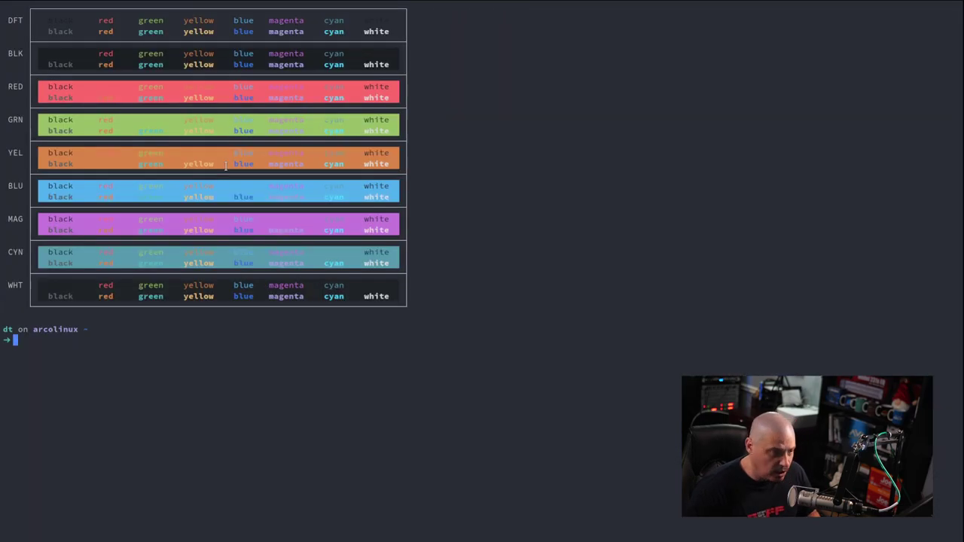
{"action": "type", "text": "+++"}
{"action": "key", "text": "ctrl+plus"}
{"action": "key", "text": "ctrl+plus"}
{"action": "key", "text": "ctrl+plus"}
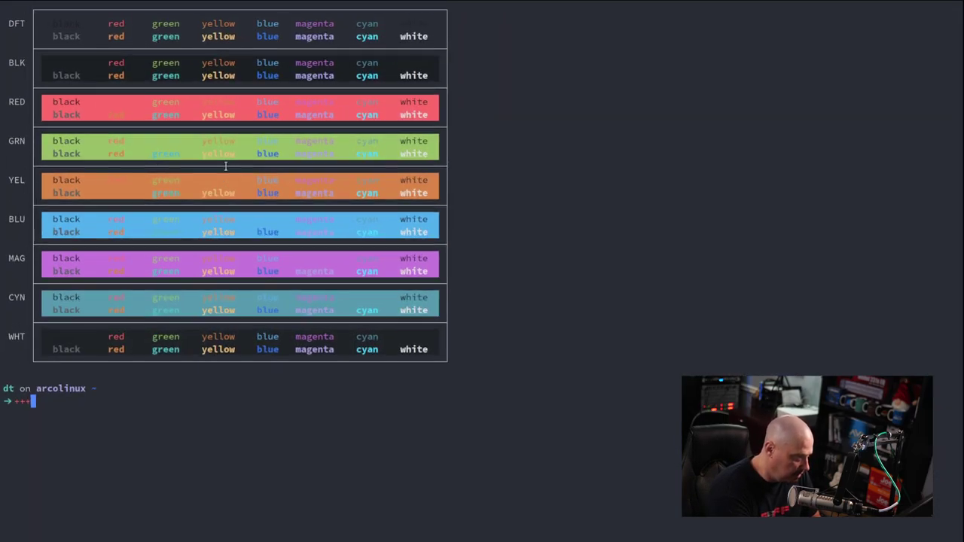
{"action": "key", "text": "BackSpace"}
{"action": "key", "text": "BackSpace"}
{"action": "key", "text": "BackSpace"}
{"action": "type", "text": "clear"}
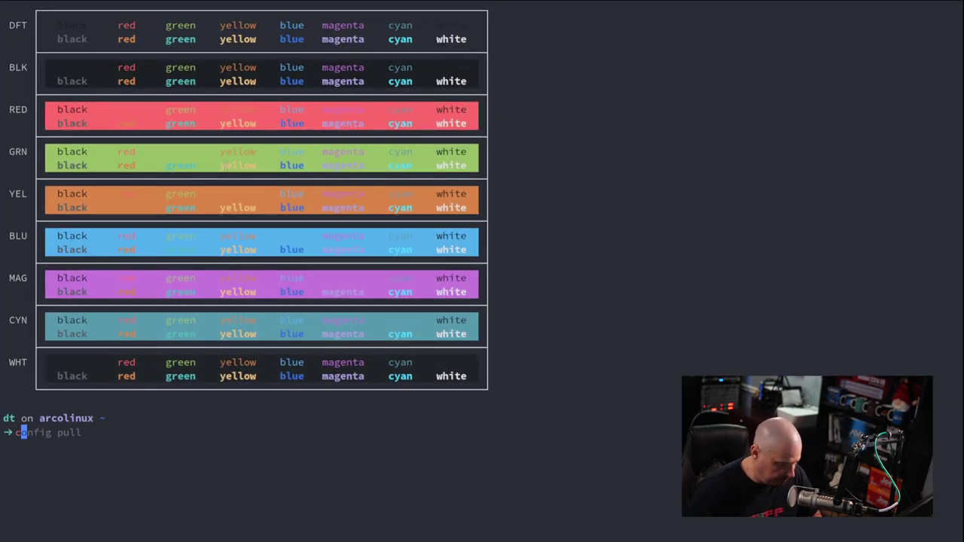
{"action": "key", "text": "Return"}
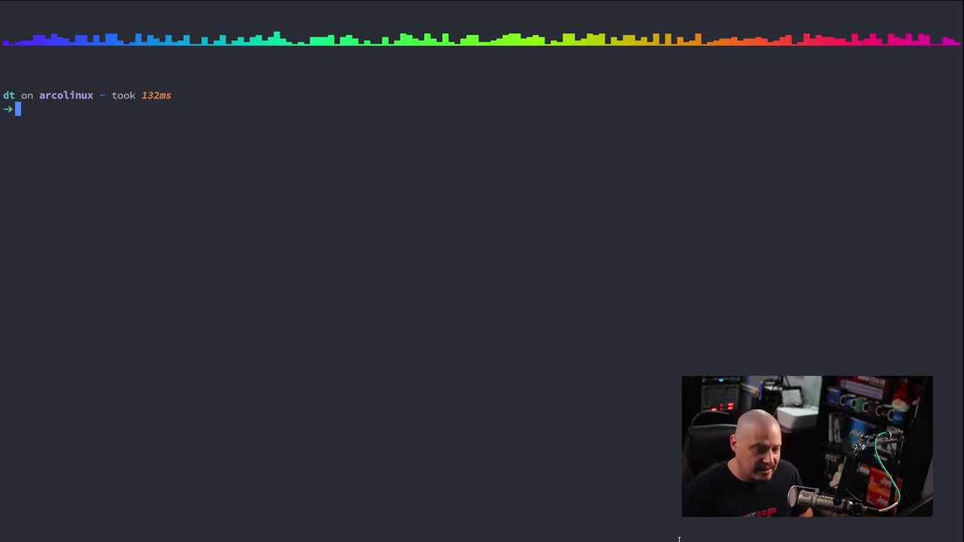
Change into nc/gitlab-repos/dtos/dtos-pkgbuild/ using Tab completion.
{"action": "type", "text": "cd nc/"}
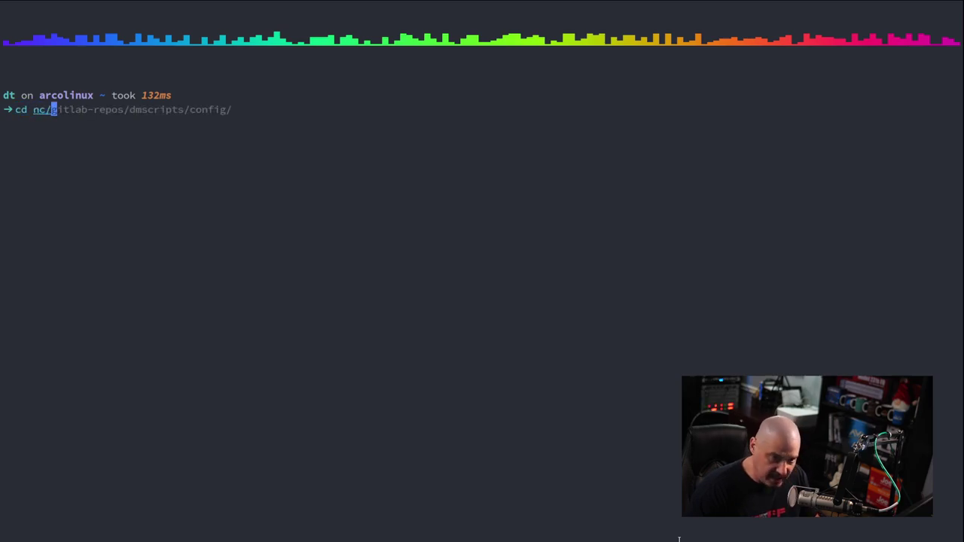
{"action": "key", "text": "Tab"}
{"action": "type", "text": "gitlab-repos/"}
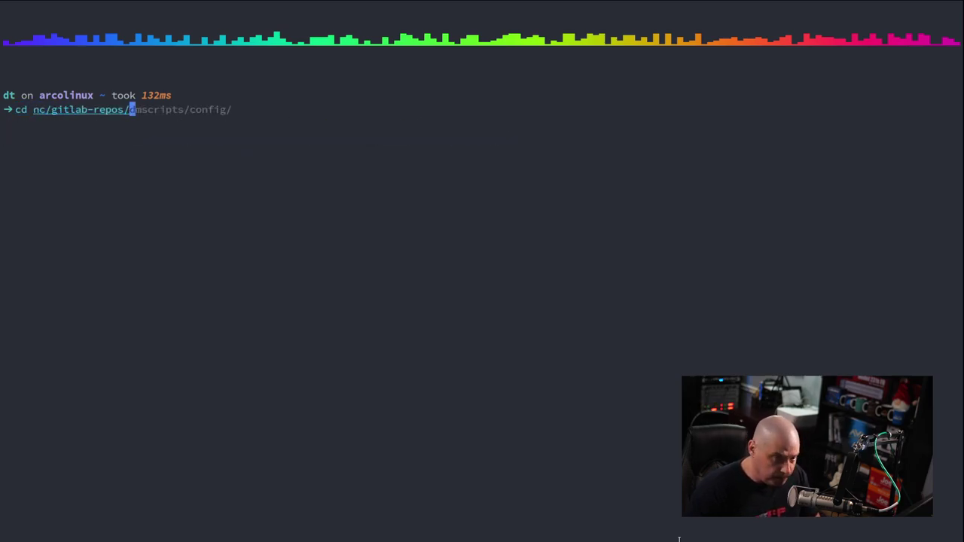
{"action": "type", "text": "dtos"}
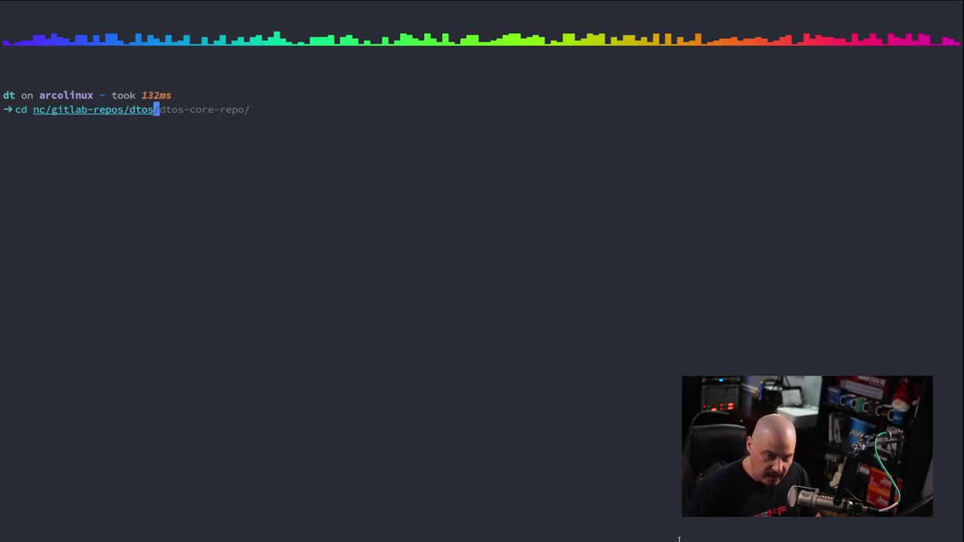
{"action": "type", "text": "/dtos-pk"}
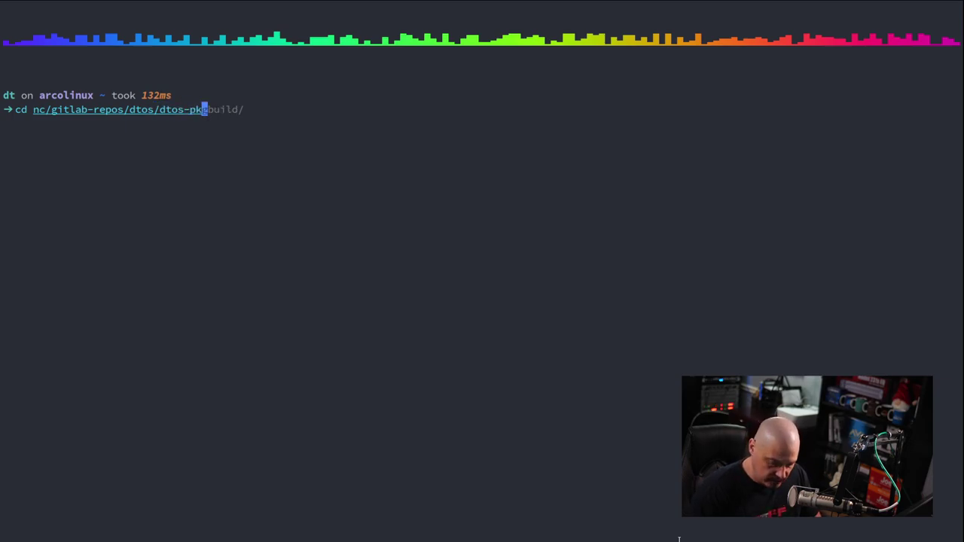
{"action": "key", "text": "Right"}
{"action": "key", "text": "Return"}
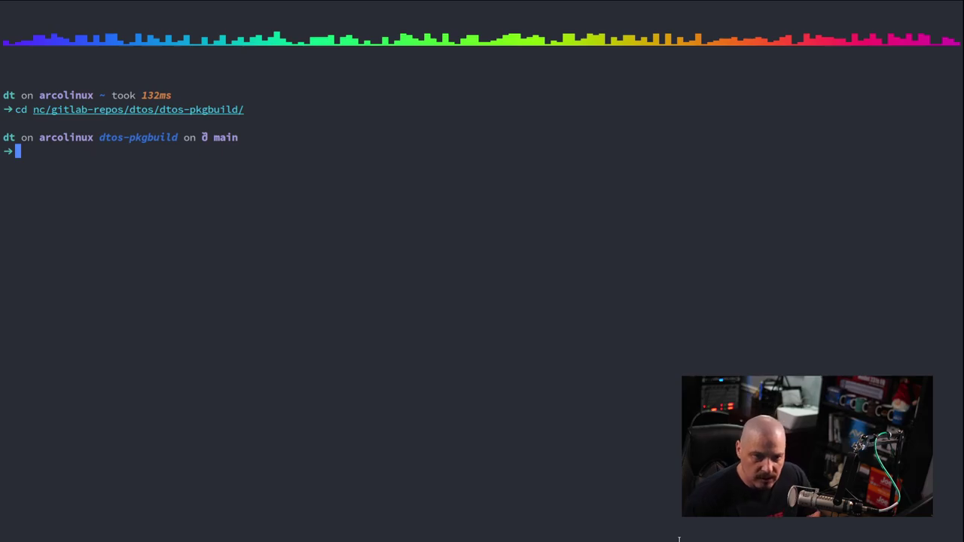
Enlarge the font, list the folder with ls, and type ./build-packages.sh at the prompt.
{"action": "key", "text": "ctrl+equal"}
{"action": "key", "text": "ctrl+equal"}
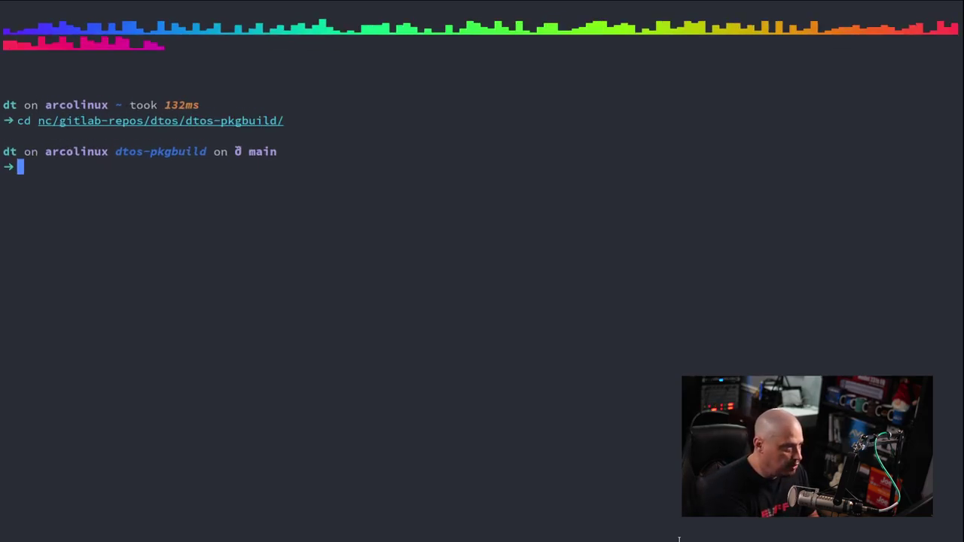
{"action": "type", "text": "ls"}
{"action": "key", "text": "Return"}
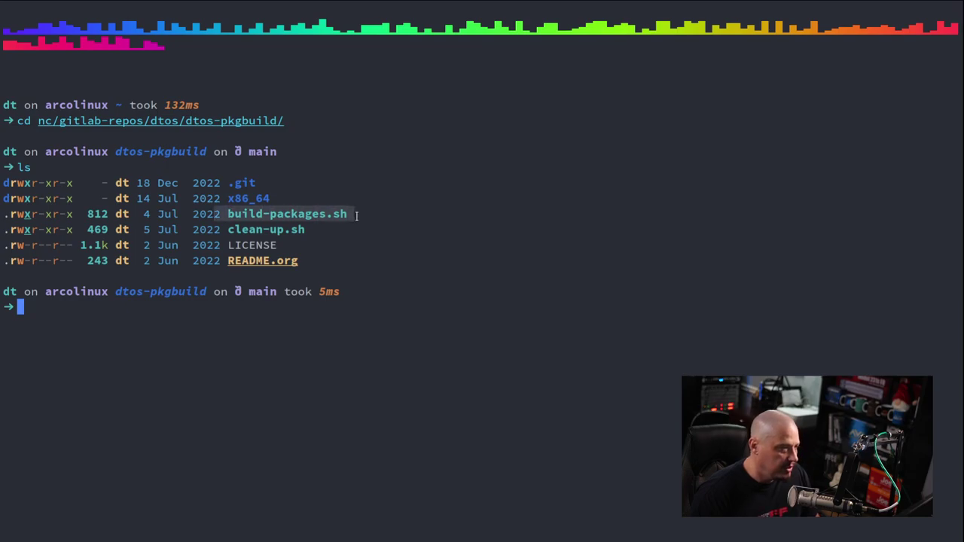
{"action": "type", "text": "."}
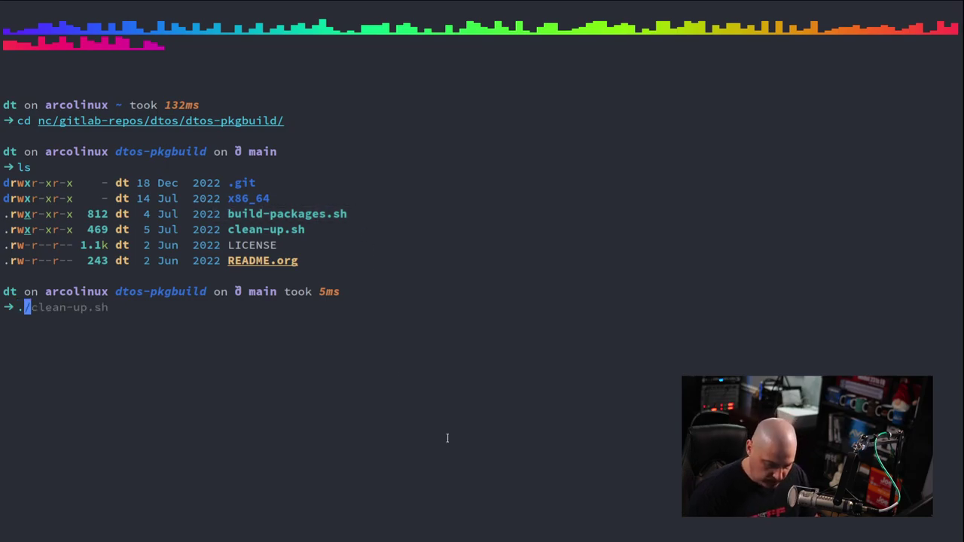
{"action": "type", "text": "/bui"}
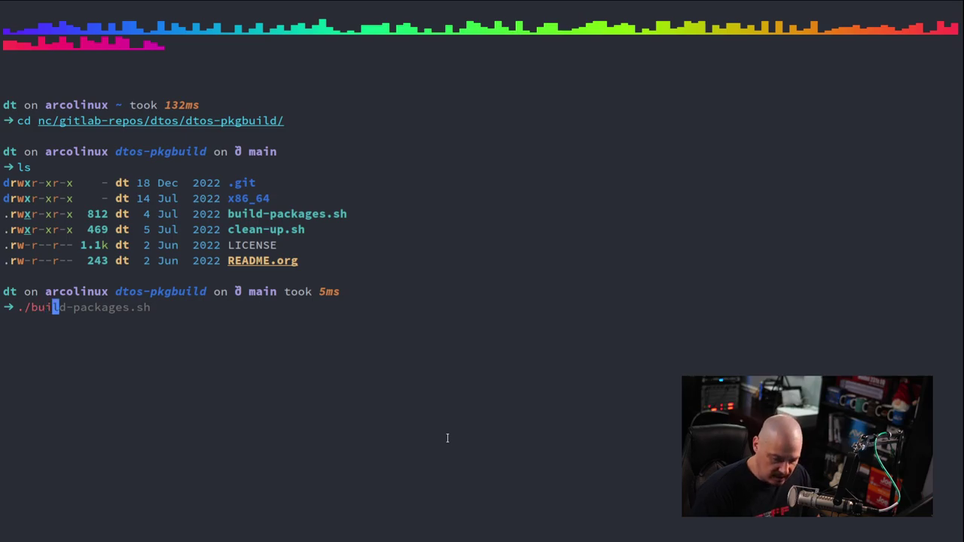
{"action": "key", "text": "Tab"}
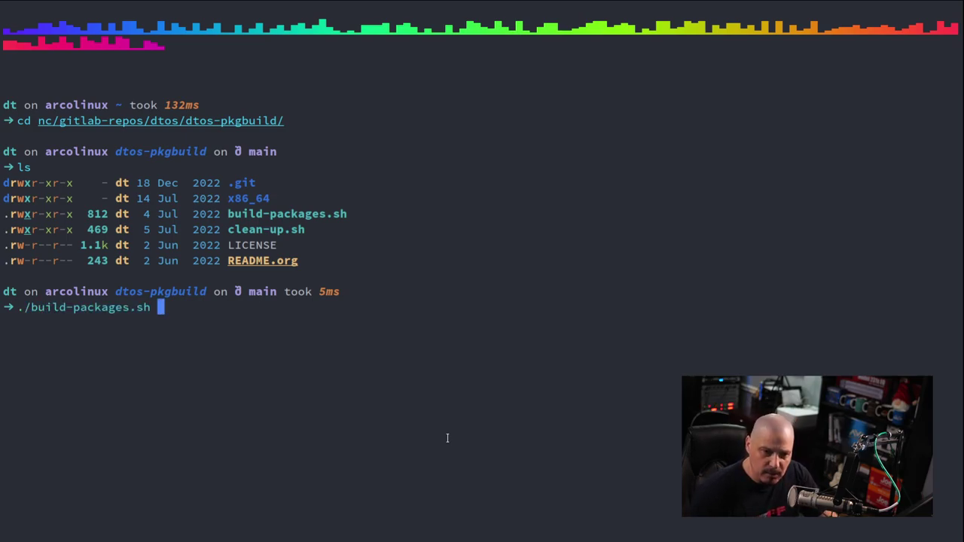
Run ./build-packages.sh, cancel it at the sudo password prompt, and close the terminal.
{"action": "key", "text": "Return"}
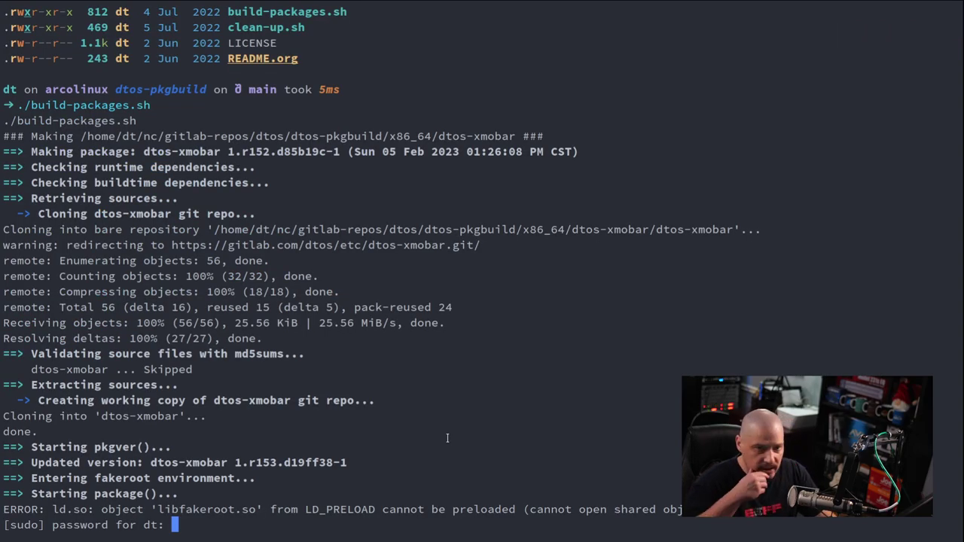
{"action": "key", "text": "Return"}
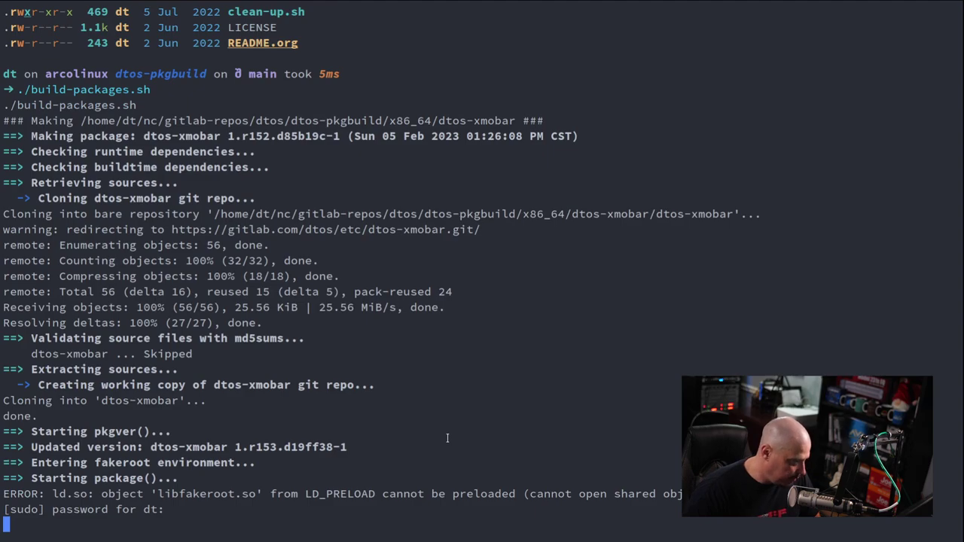
{"action": "key", "text": "ctrl+c"}
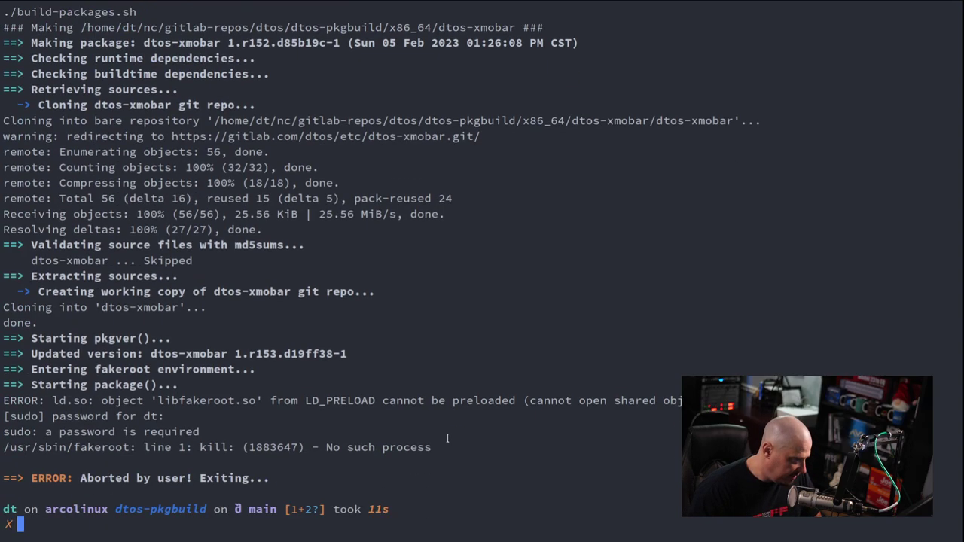
{"action": "key", "text": "super+shift+c"}
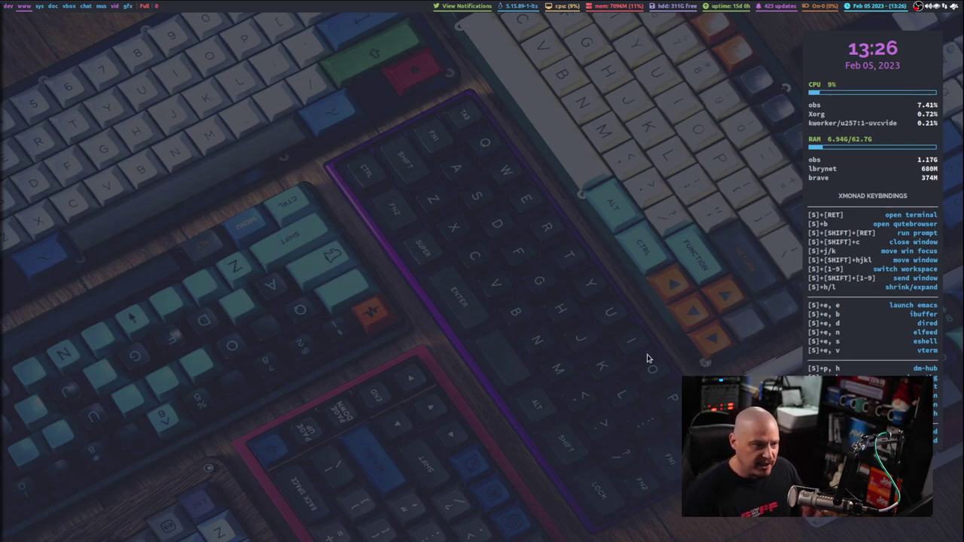
Open a new terminal, enlarge its font, and type 'sudo pacman -Syu' at the prompt.
{"action": "key", "text": "super+Return"}
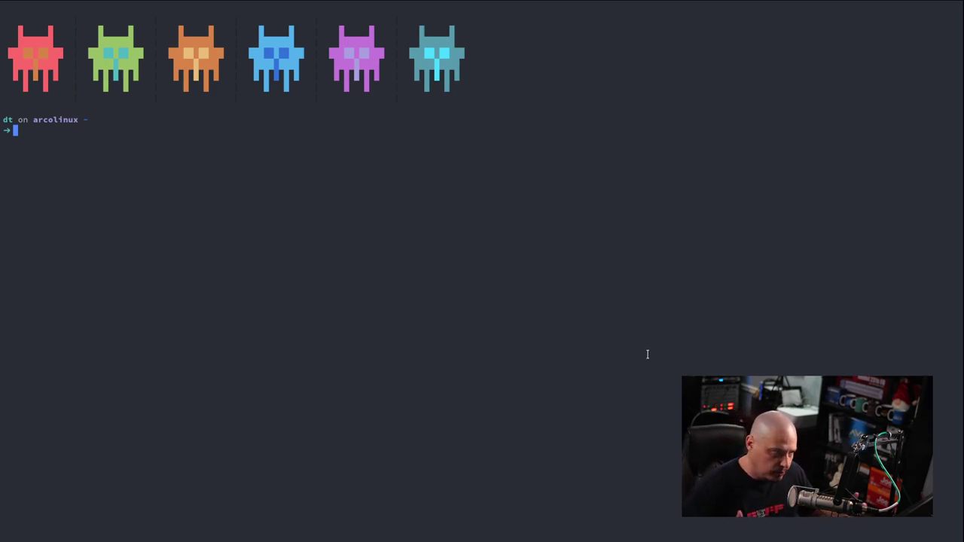
{"action": "key", "text": "ctrl+equal"}
{"action": "key", "text": "ctrl+equal"}
{"action": "key", "text": "ctrl+equal"}
{"action": "key", "text": "ctrl+equal"}
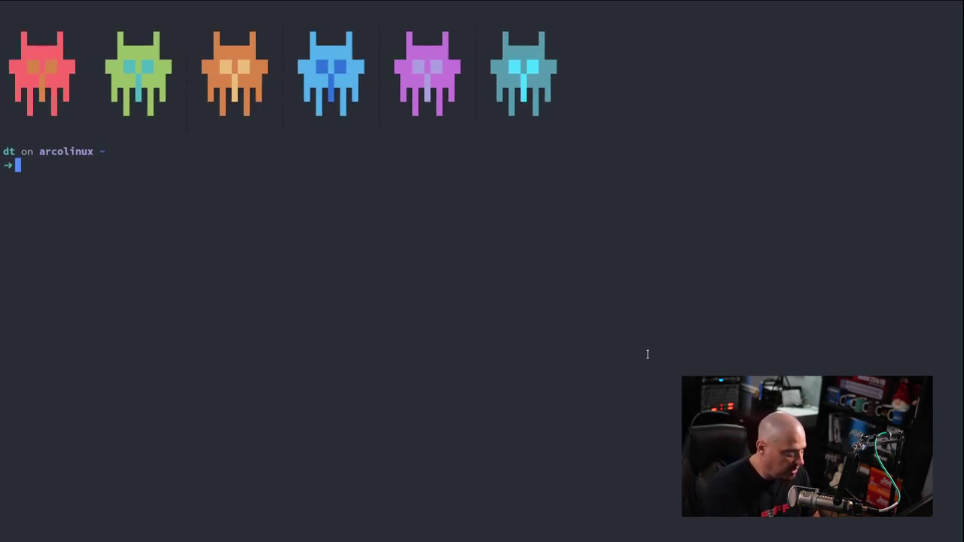
{"action": "type", "text": "sudo"}
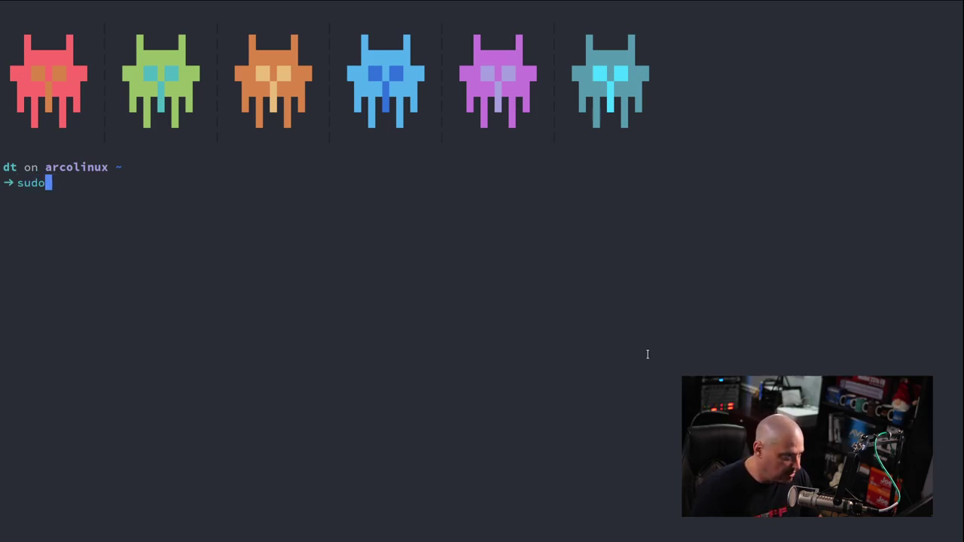
{"action": "type", "text": " pacman -Syu"}
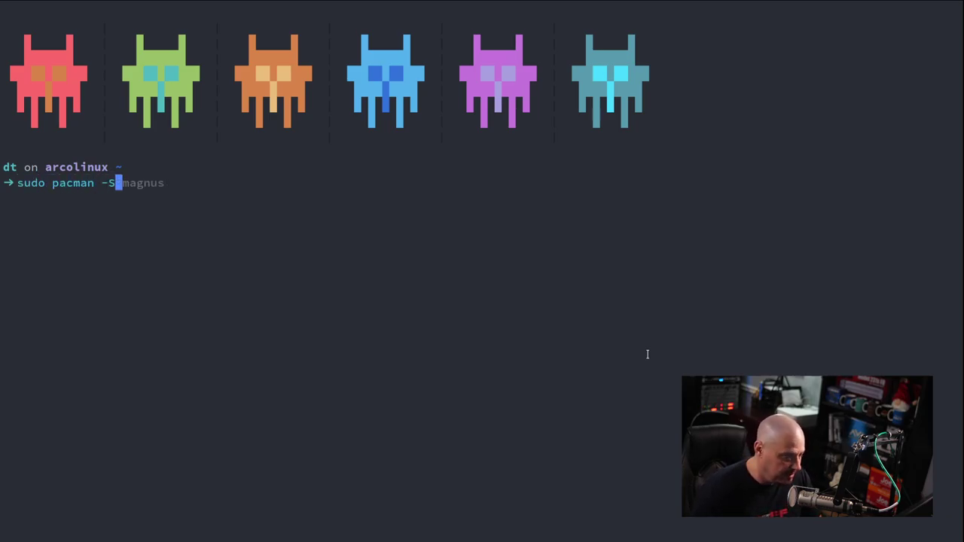
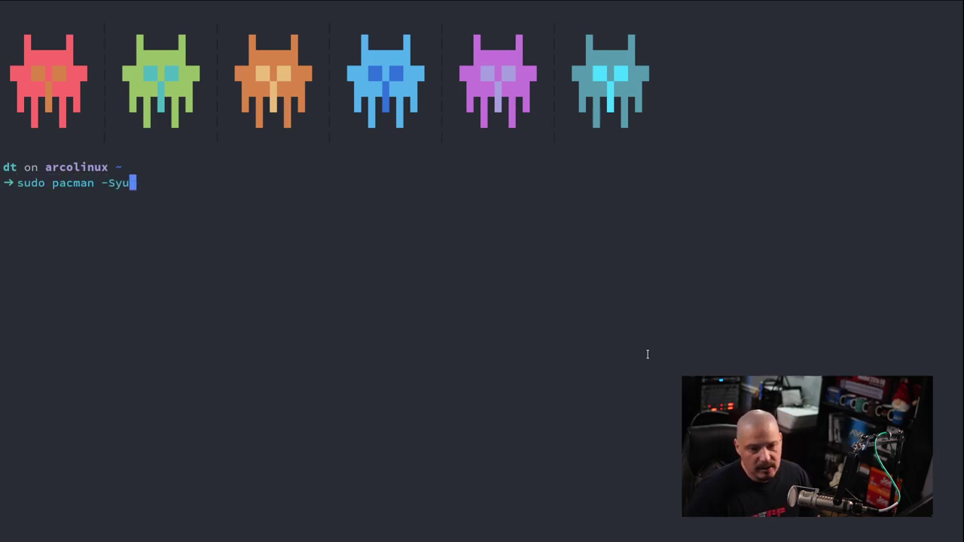
Run the sudo pacman -Syu upgrade, entering the sudo password and accepting the pandoc replacement.
{"action": "key", "text": "Return"}
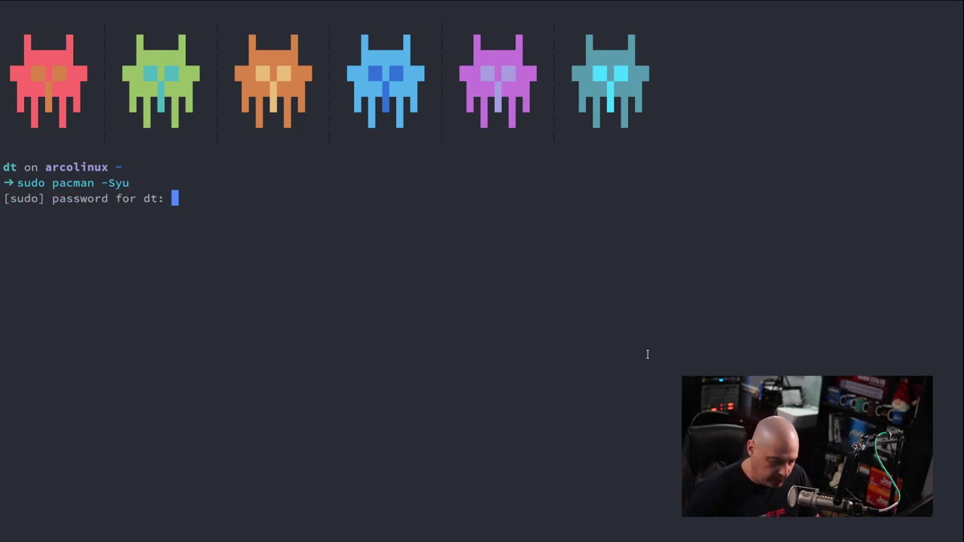
{"action": "key", "text": "Return"}
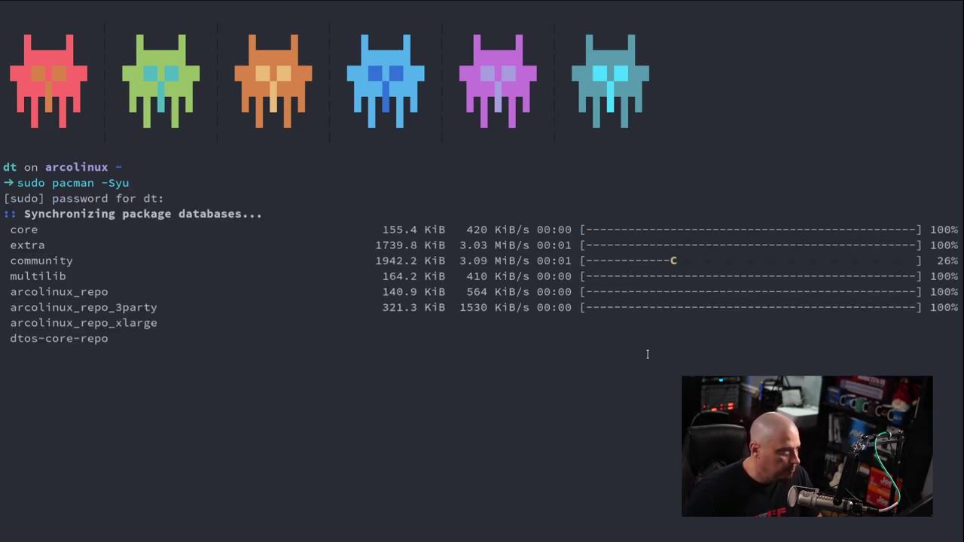
{"action": "key", "text": "Return"}
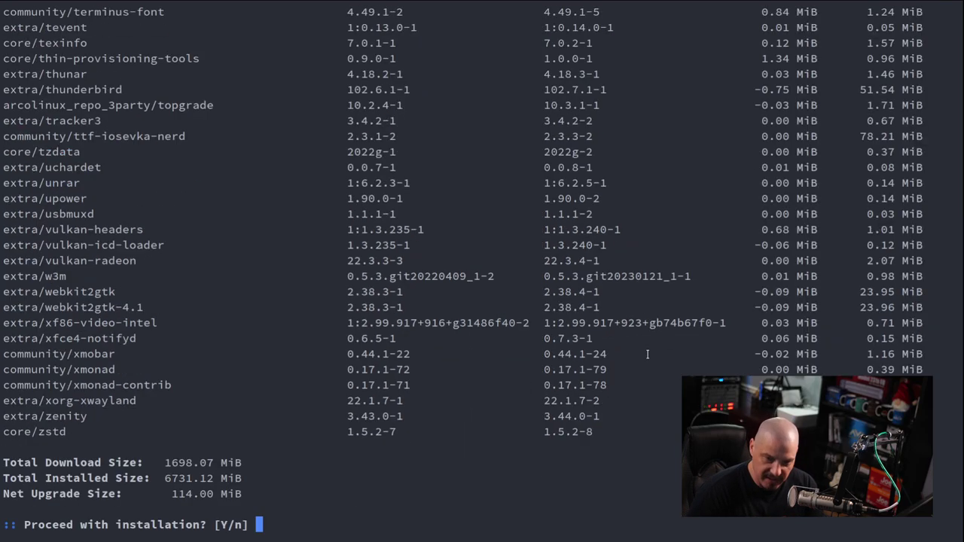
{"action": "key", "text": "Return"}
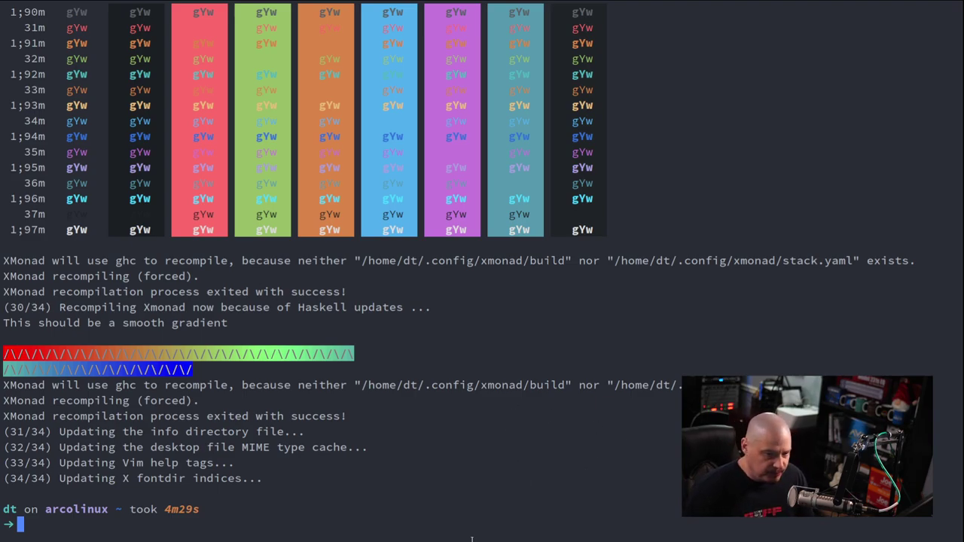
Change into ~/nc/gitlab-repos/dtos/dtos-pkgbuild and list its contents.
{"action": "type", "text": "cd"}
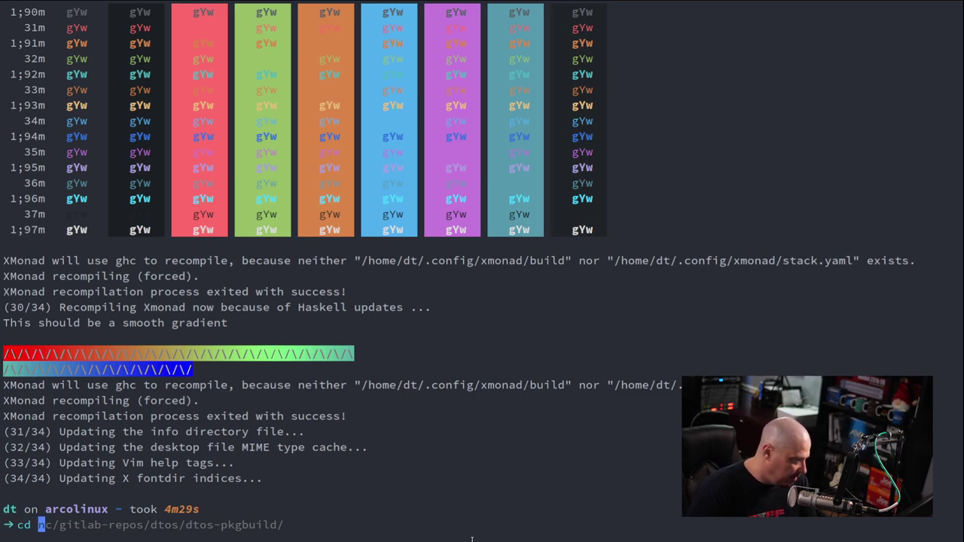
{"action": "key", "text": "Right"}
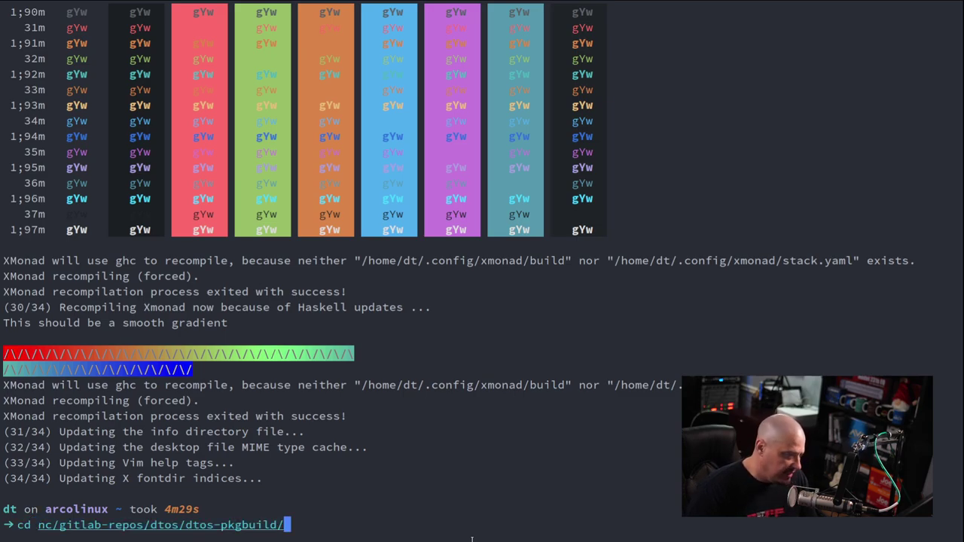
{"action": "key", "text": "Return"}
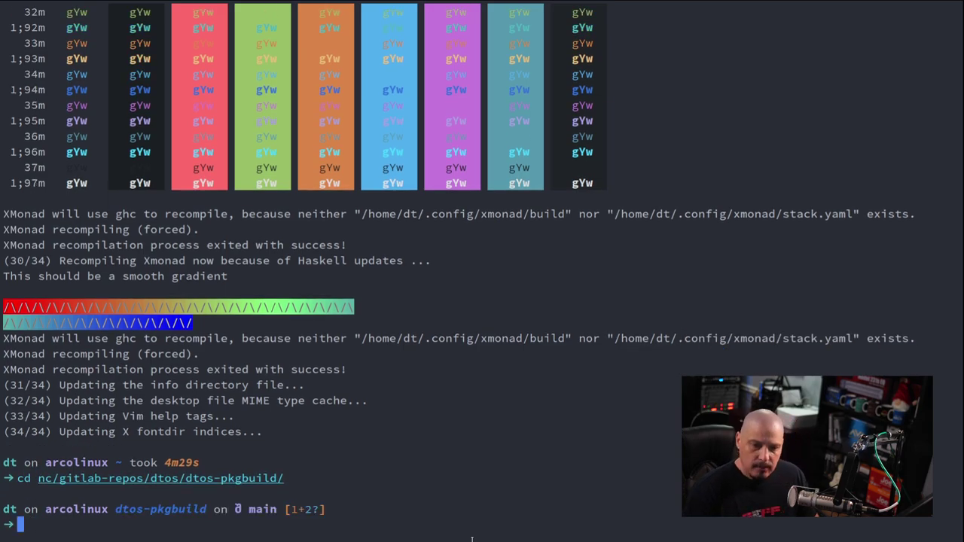
{"action": "type", "text": "ls"}
{"action": "key", "text": "Return"}
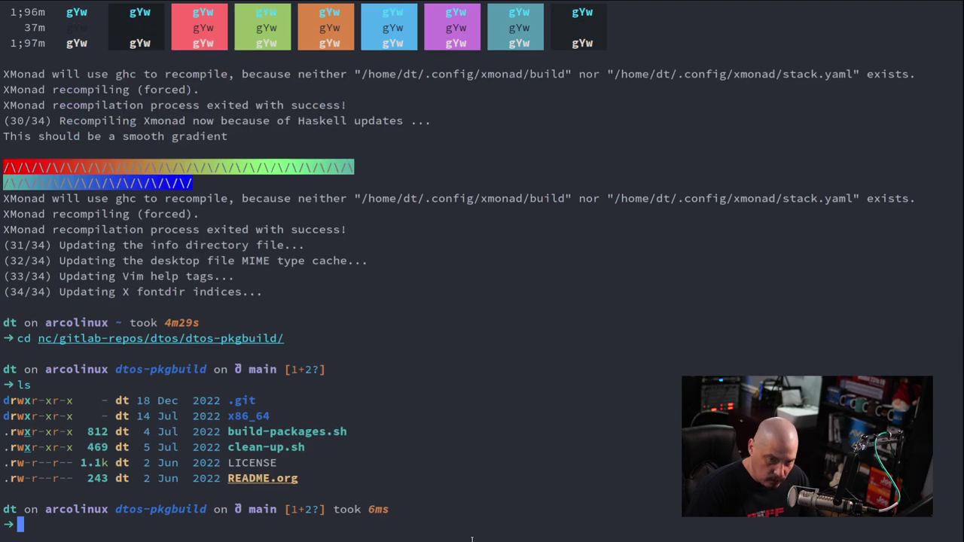
Run ./build-packages.sh with the sudo password, then turn off full-screen.
{"action": "type", "text": "./b"}
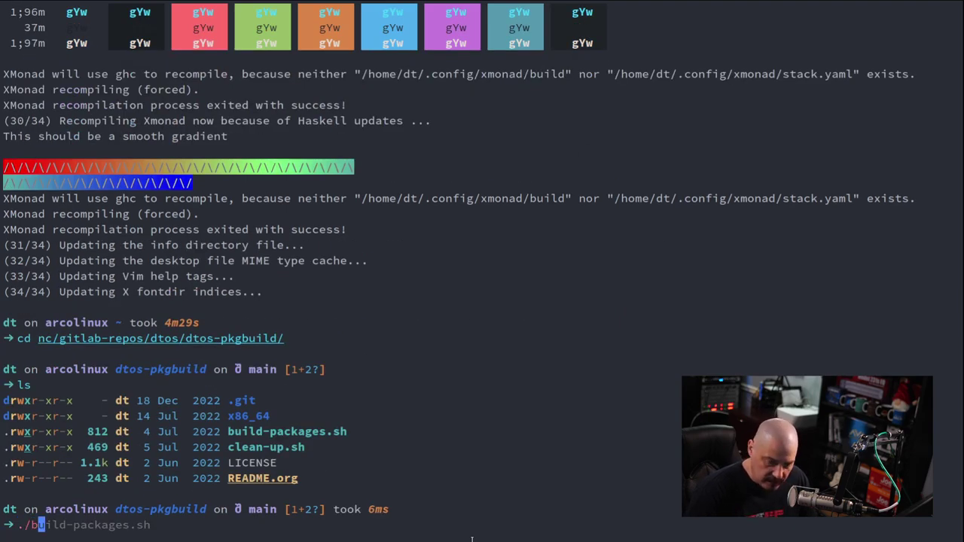
{"action": "key", "text": "Right"}
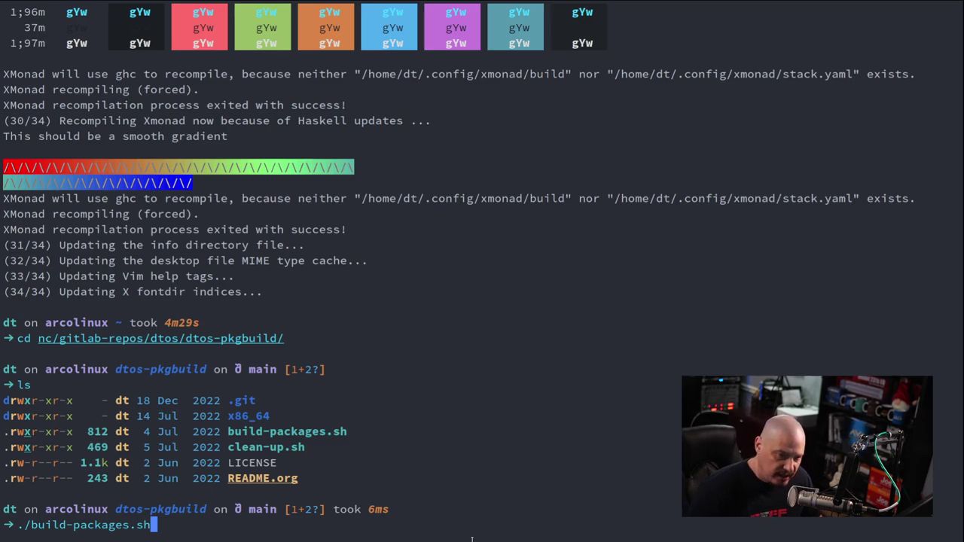
{"action": "key", "text": "Return"}
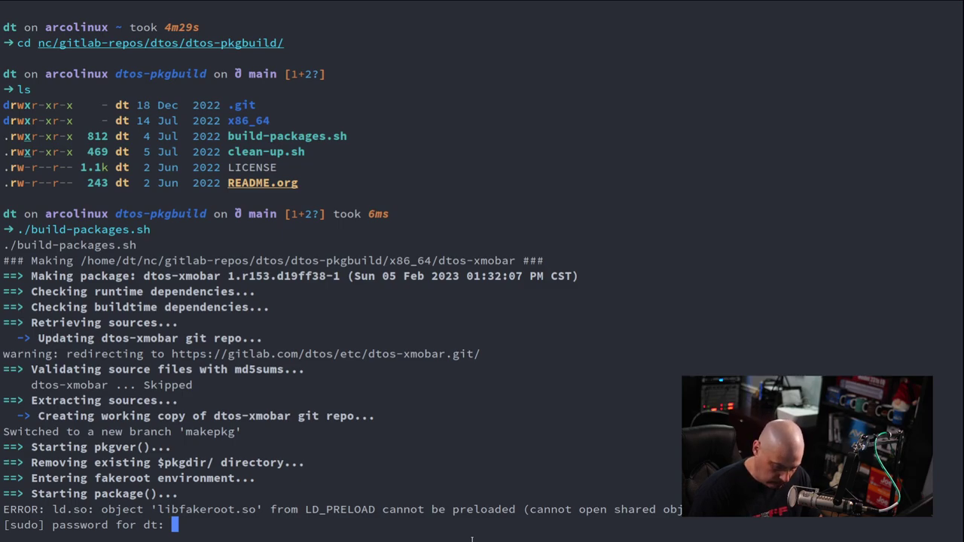
{"action": "key", "text": "Return"}
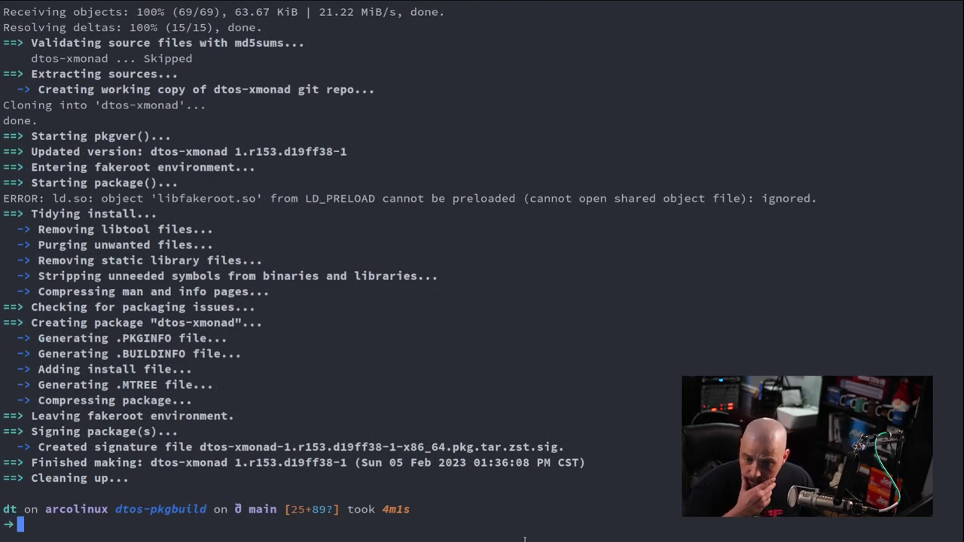
{"action": "key", "text": "super+space"}
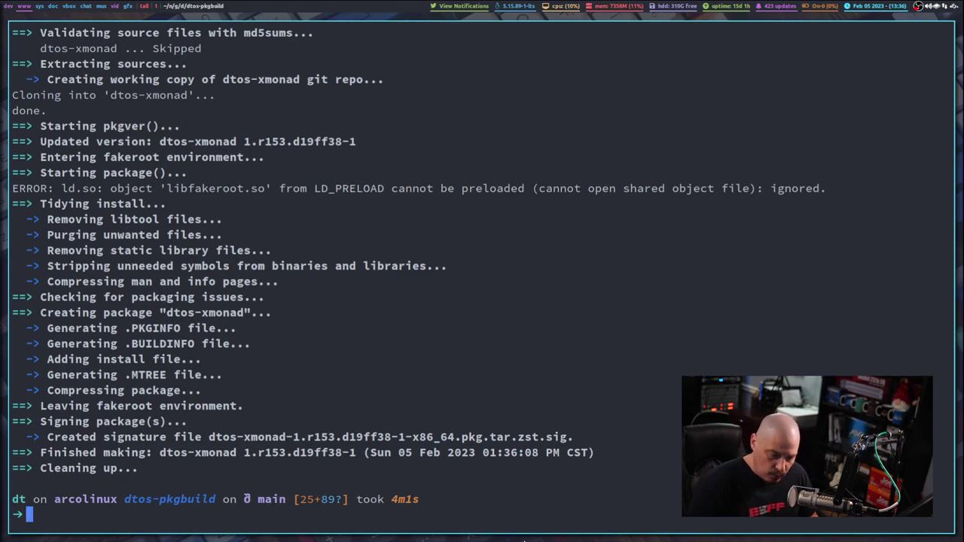
Open a second terminal and change into nc/gitlab-repos/dtos/dtos-core-repo.
{"action": "key", "text": "super+Return"}
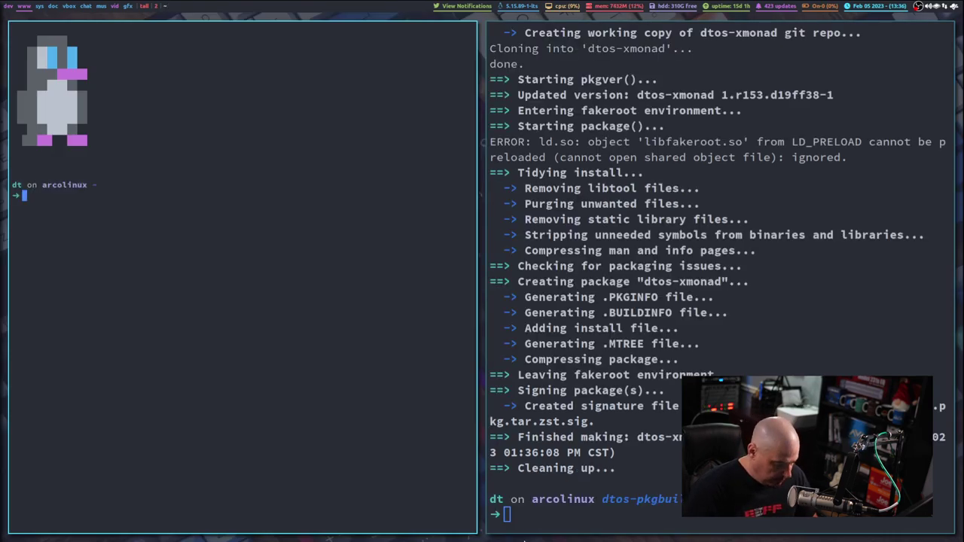
{"action": "type", "text": "cd nc/gitlab-repos/dtos/dtos-pkgbu"}
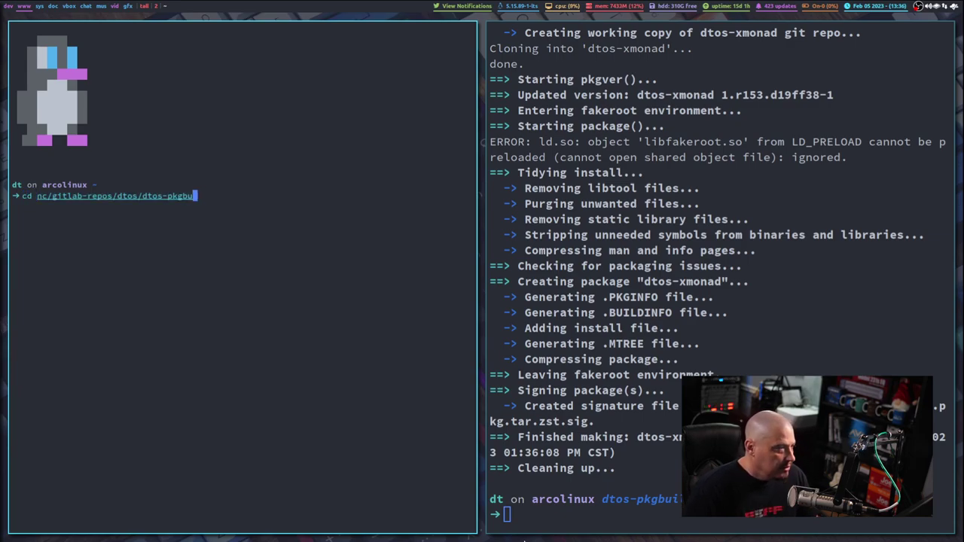
{"action": "key", "text": "BackSpace"}
{"action": "key", "text": "BackSpace"}
{"action": "key", "text": "BackSpace"}
{"action": "key", "text": "BackSpace"}
{"action": "key", "text": "BackSpace"}
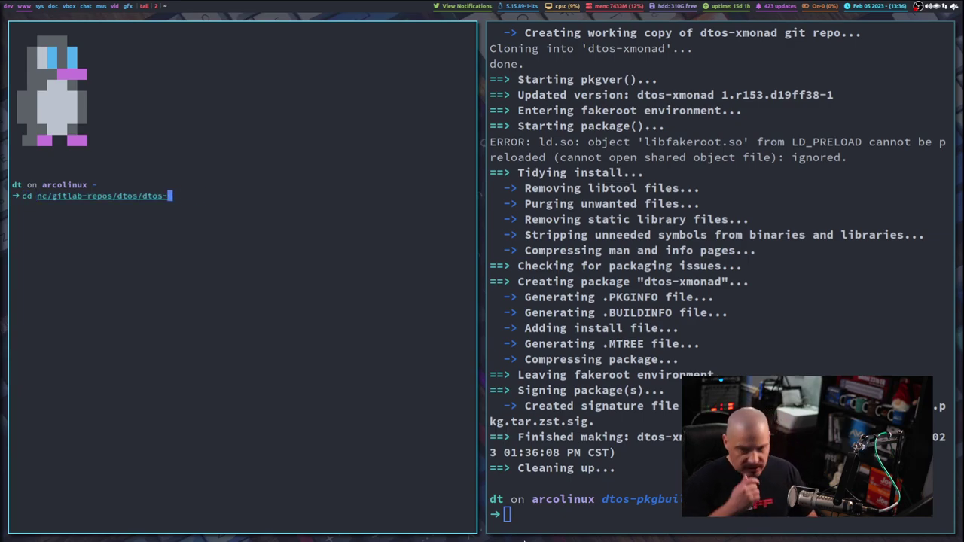
{"action": "type", "text": "core"}
{"action": "key", "text": "Right"}
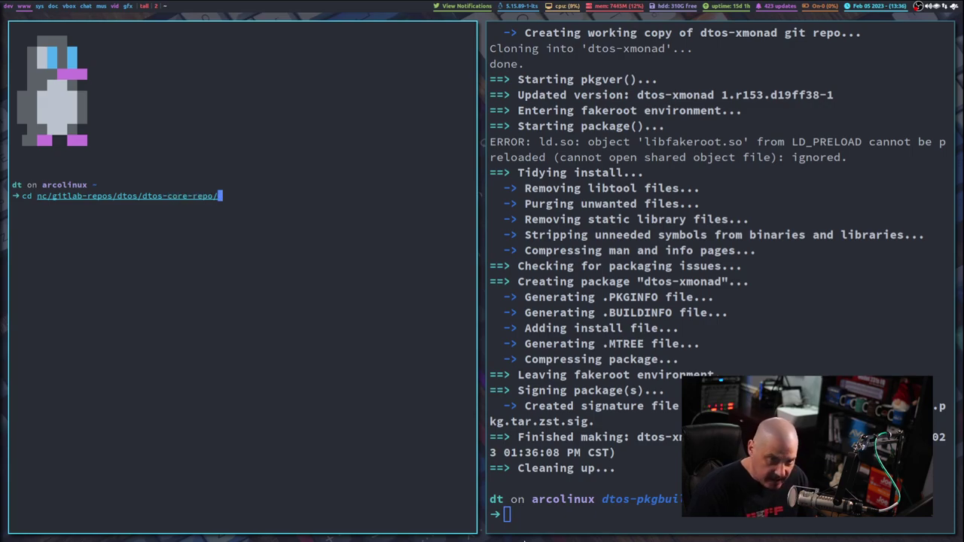
{"action": "key", "text": "Return"}
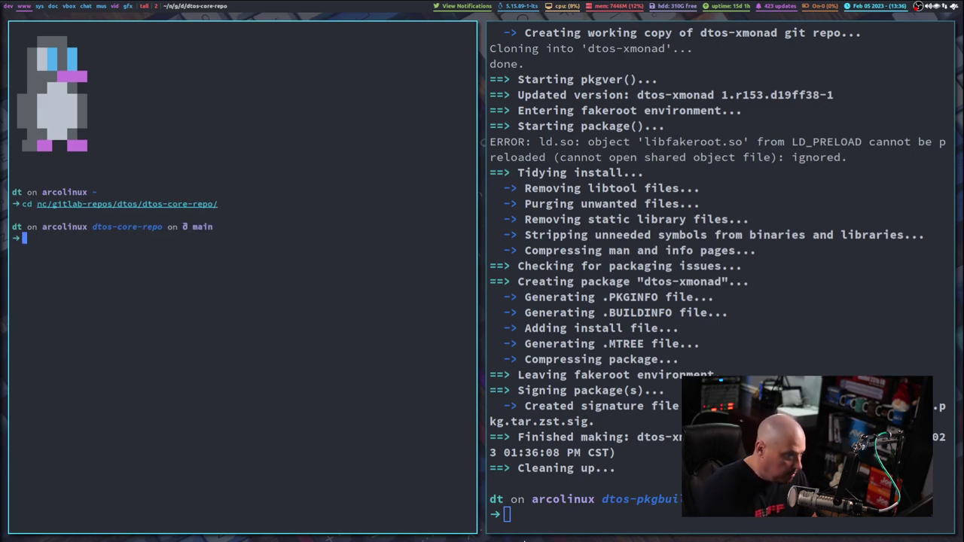
Enlarge the left terminal's font and clear the old build output.
{"action": "key", "text": "ctrl+equal"}
{"action": "key", "text": "ctrl+equal"}
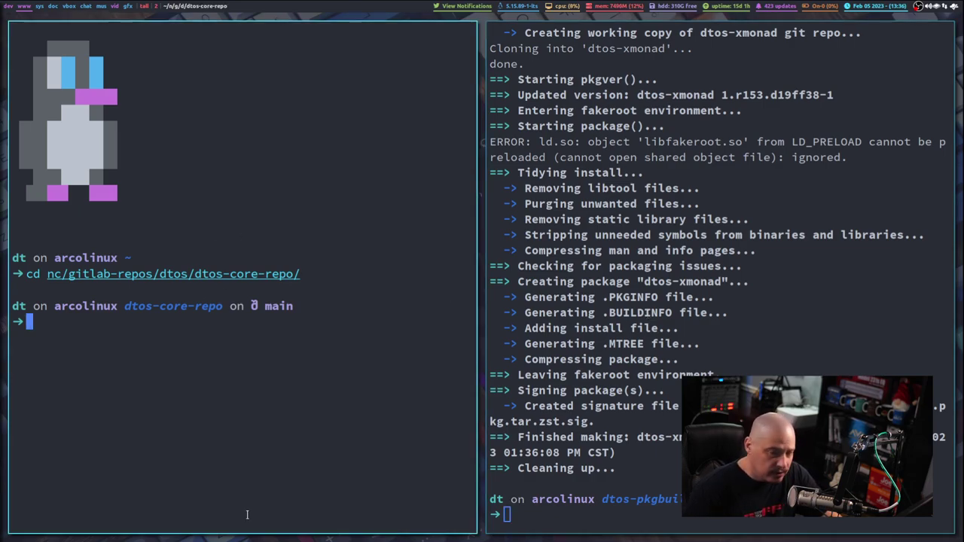
{"action": "type", "text": "clear"}
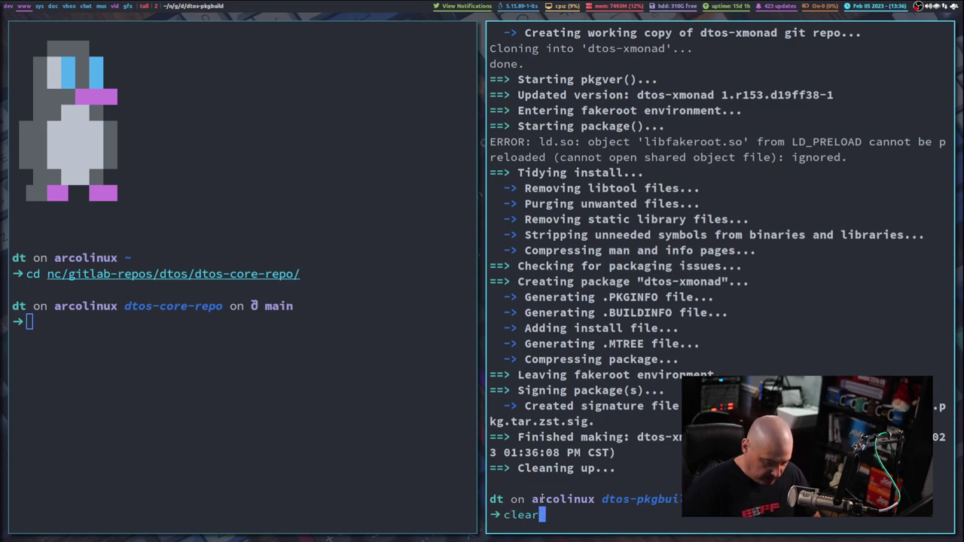
{"action": "key", "text": "Return"}
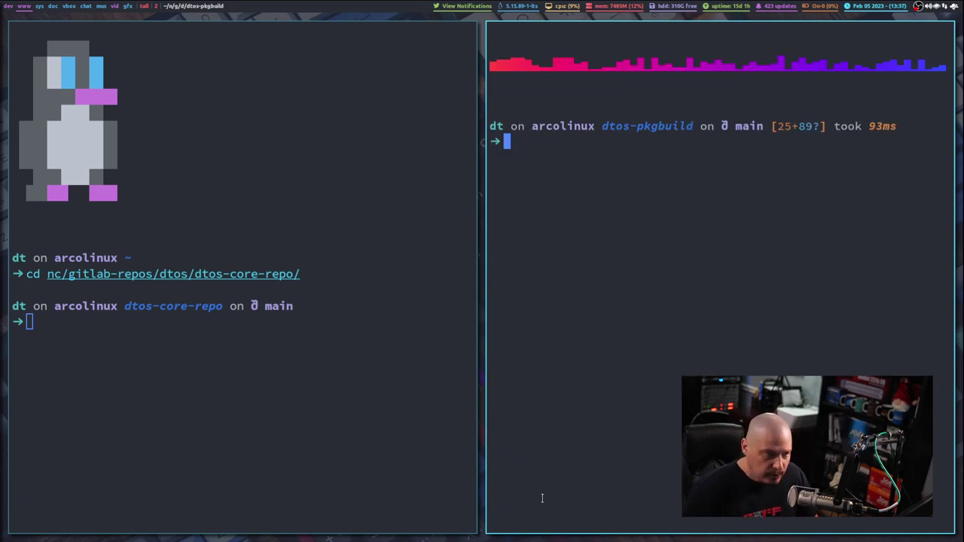
List the dtos-pkgbuild folder again and highlight the clean-up.sh entry.
{"action": "type", "text": "ls"}
{"action": "key", "text": "Return"}
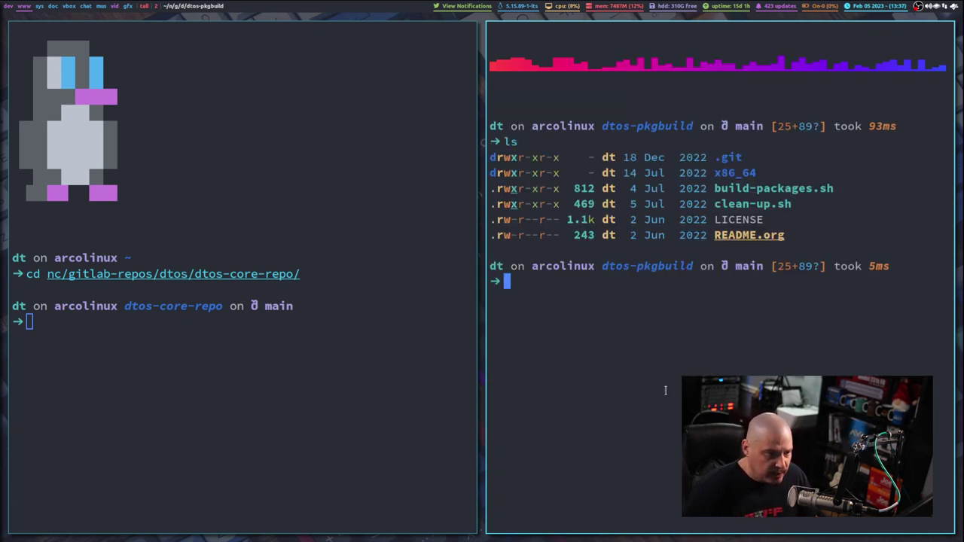
{"action": "left_click_drag", "start_coordinate": [710, 203], "coordinate": [790, 202]}
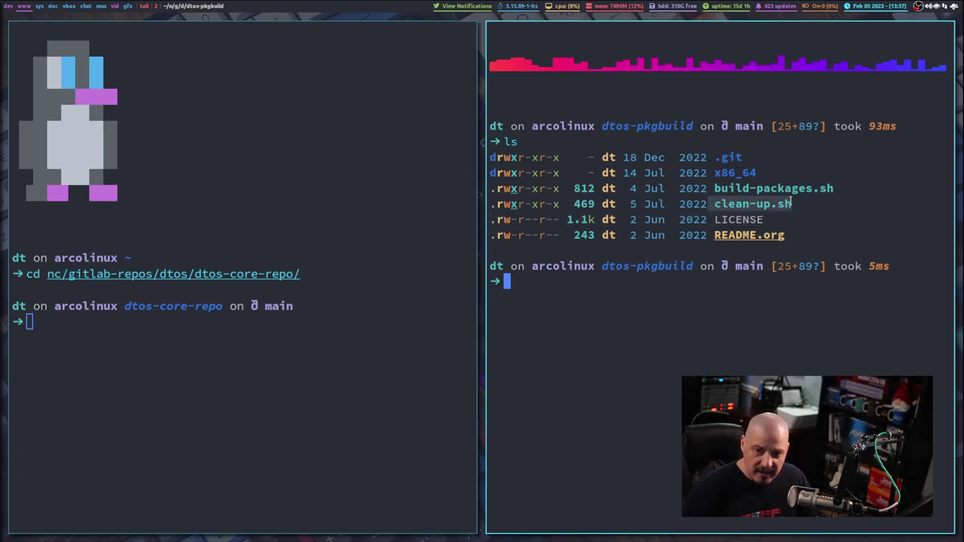
{"action": "left_click", "coordinate": [743, 276]}
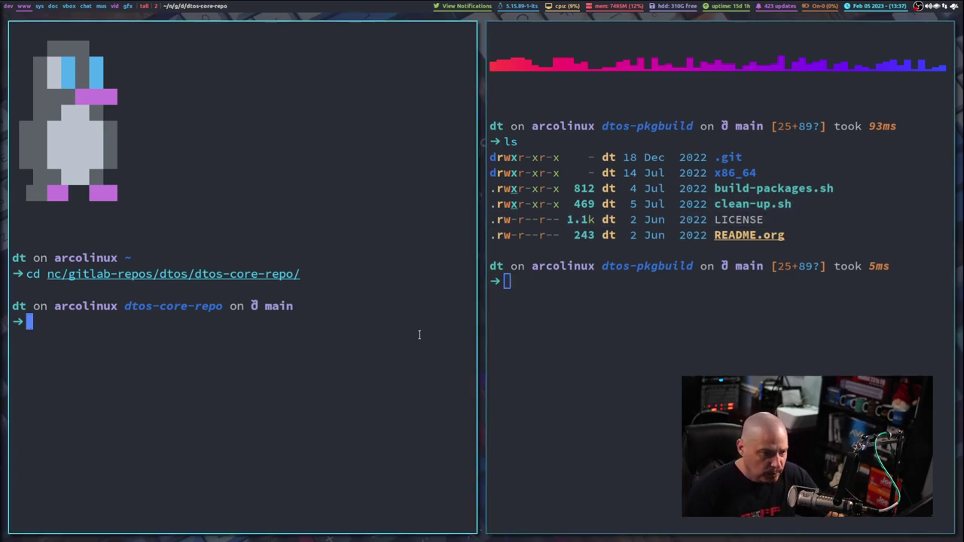
Update the repo database with build-db.sh in dtos-core-repo, then run ./clean-up.sh.
{"action": "type", "text": "ls"}
{"action": "key", "text": "Return"}
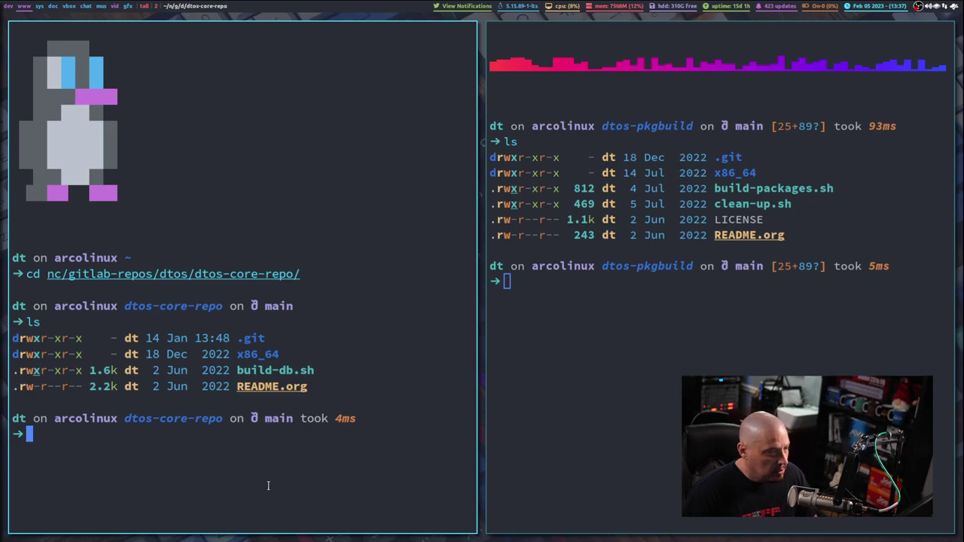
{"action": "type", "text": "./"}
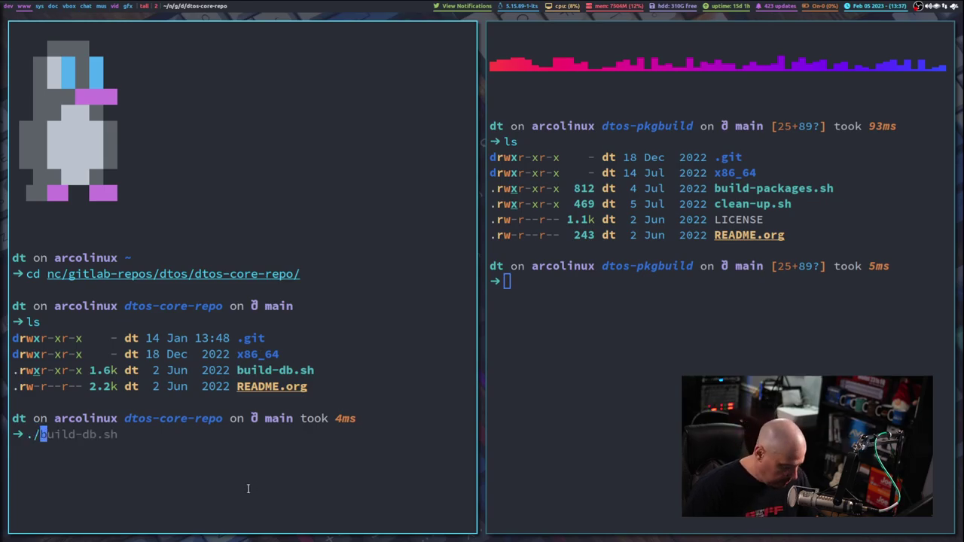
{"action": "key", "text": "Right"}
{"action": "key", "text": "Return"}
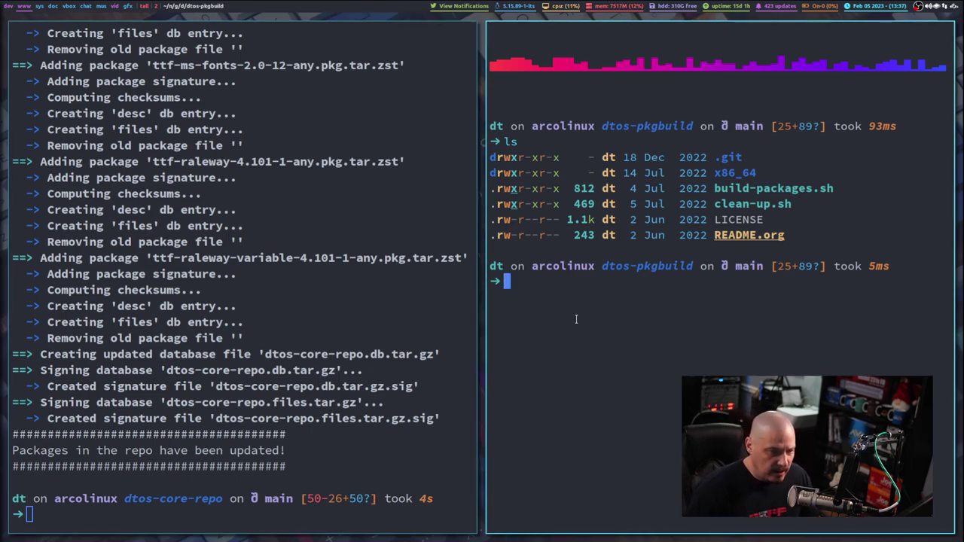
{"action": "type", "text": "."}
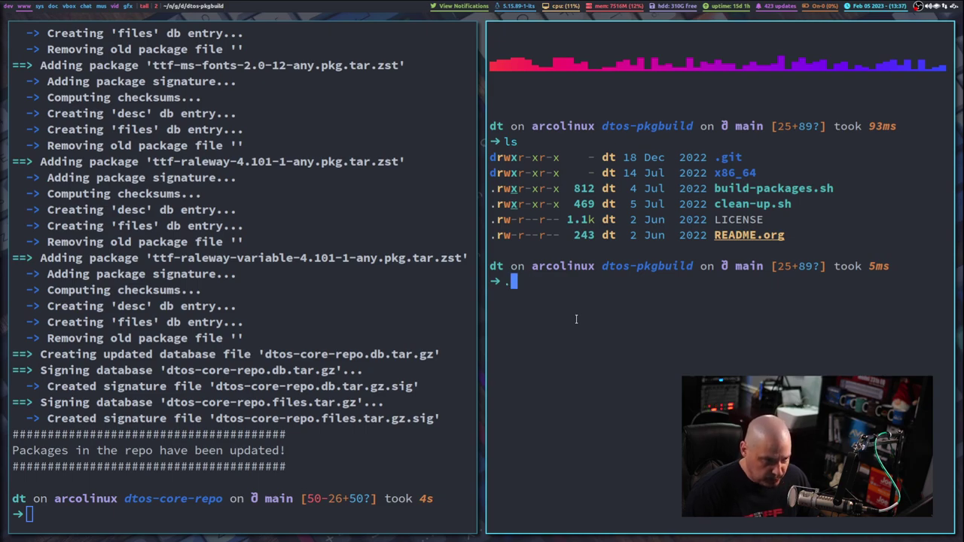
{"action": "type", "text": "/clean-up.sh"}
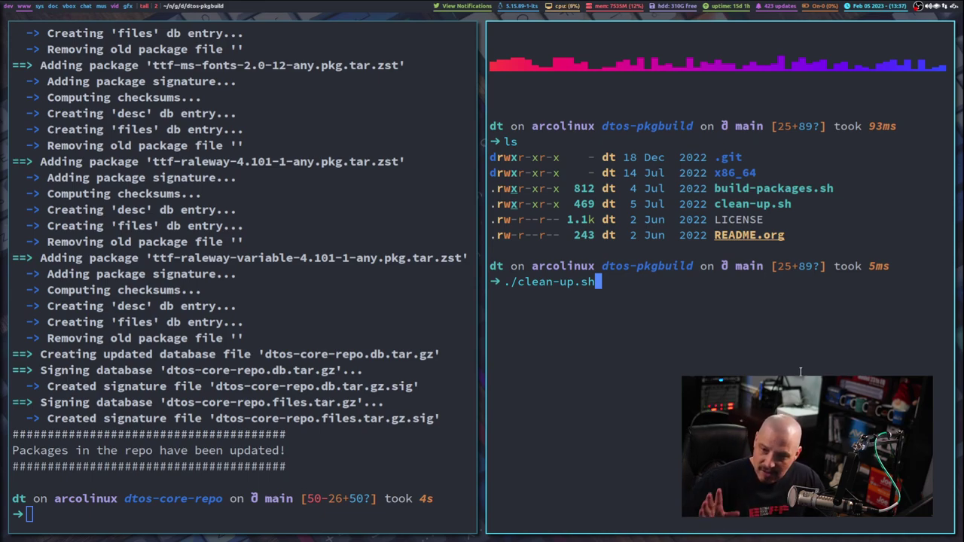
{"action": "key", "text": "Return"}
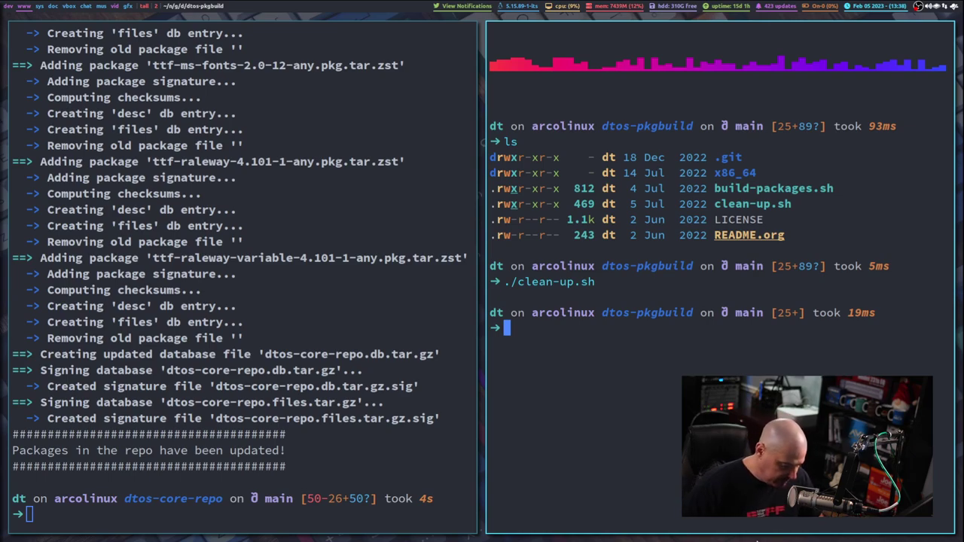
Stage tracked PKGBUILD changes and commit them as "Updating PKGBUILDs".
{"action": "type", "text": "git add -u"}
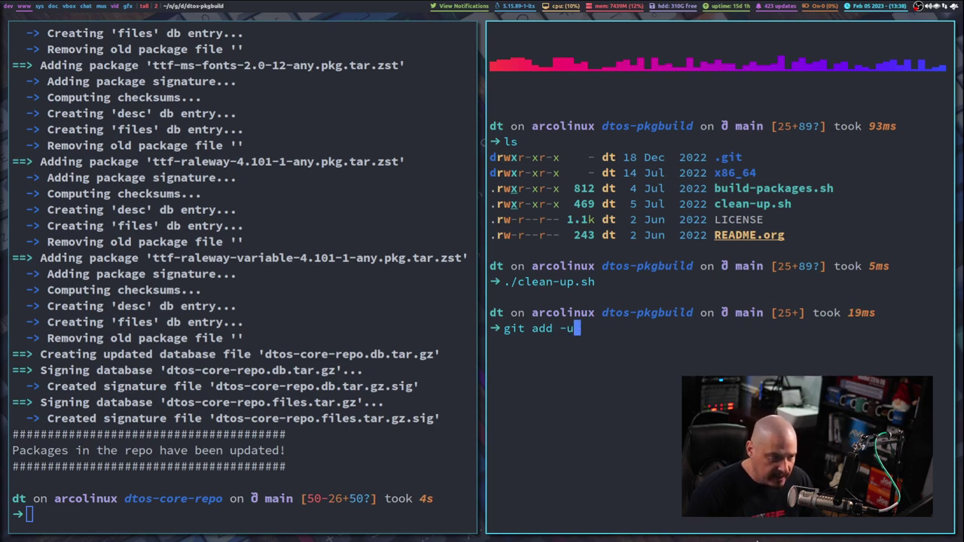
{"action": "key", "text": "Return"}
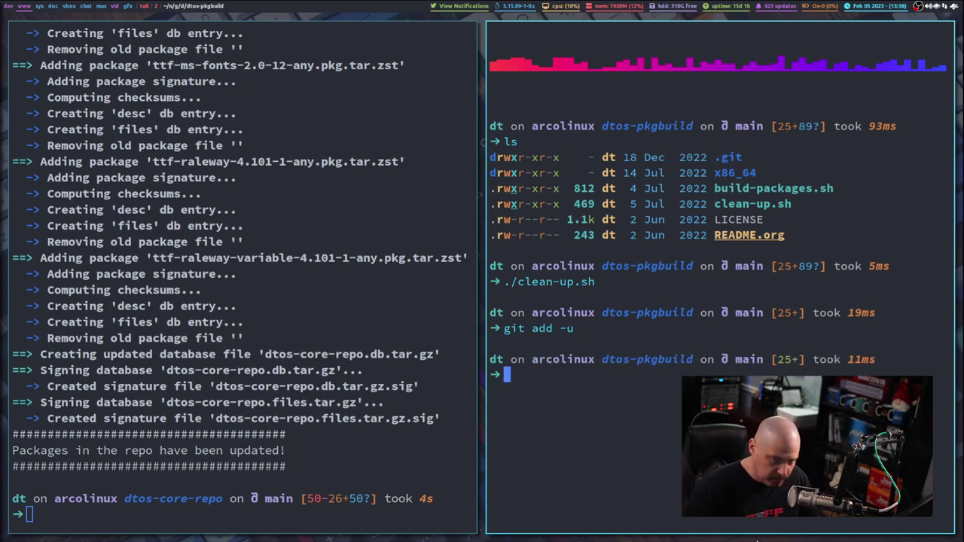
{"action": "type", "text": "clear"}
{"action": "key", "text": "Return"}
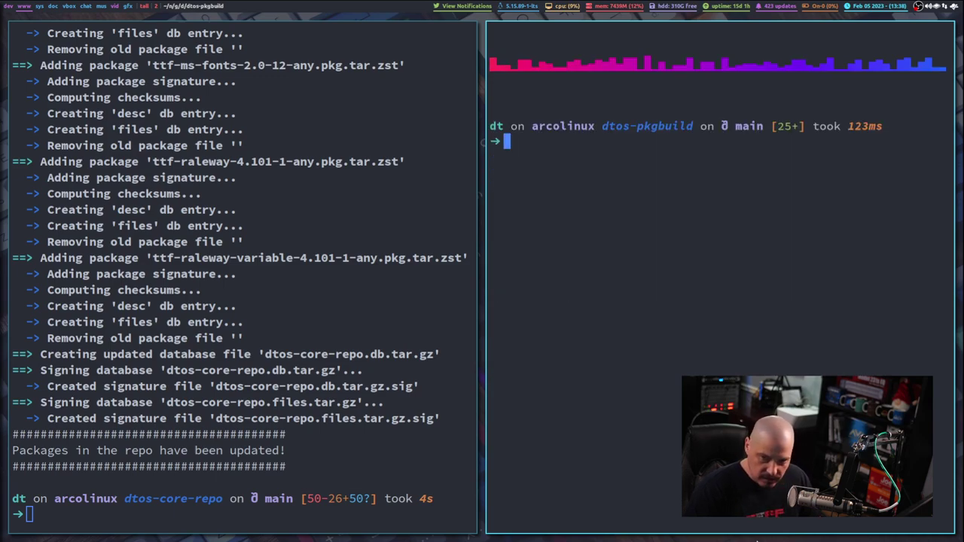
{"action": "type", "text": "git comm"}
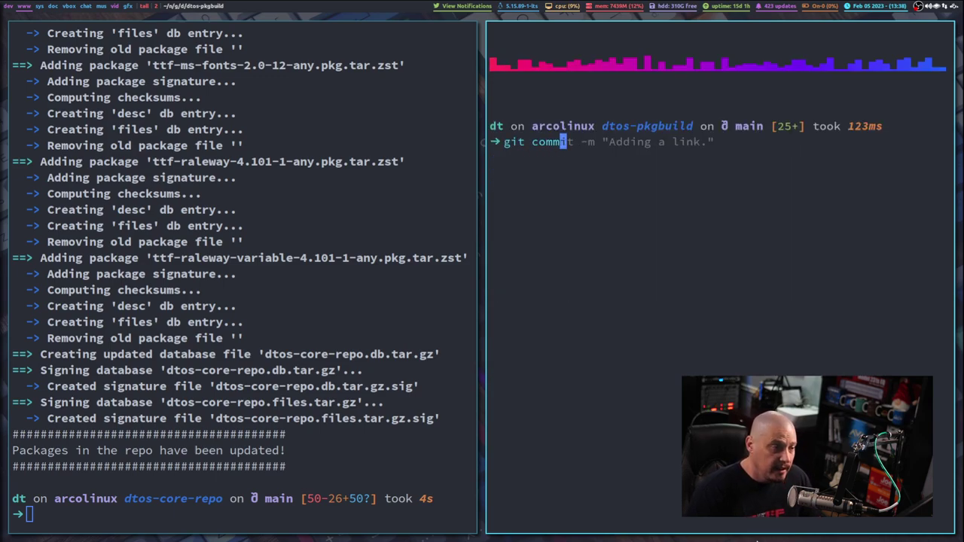
{"action": "type", "text": "it -m \""}
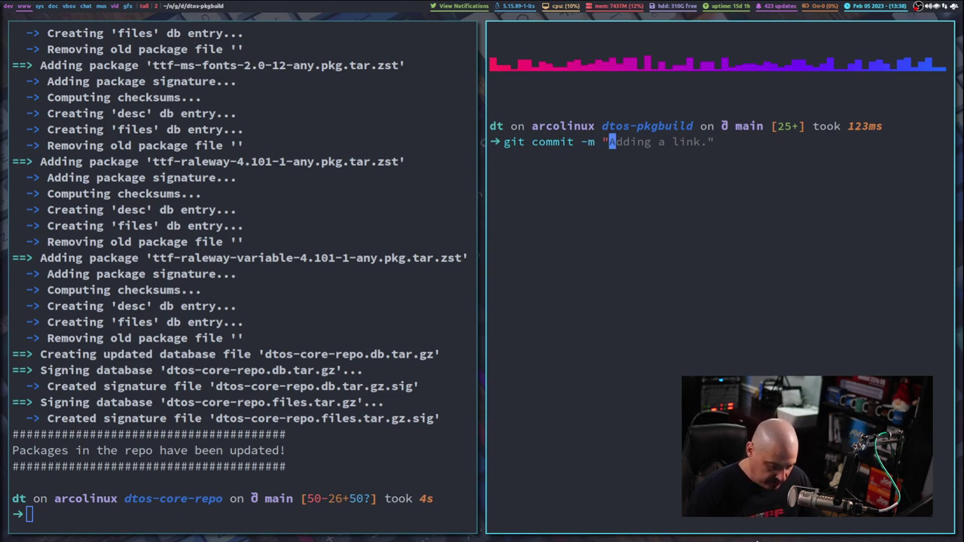
{"action": "type", "text": "Updating "}
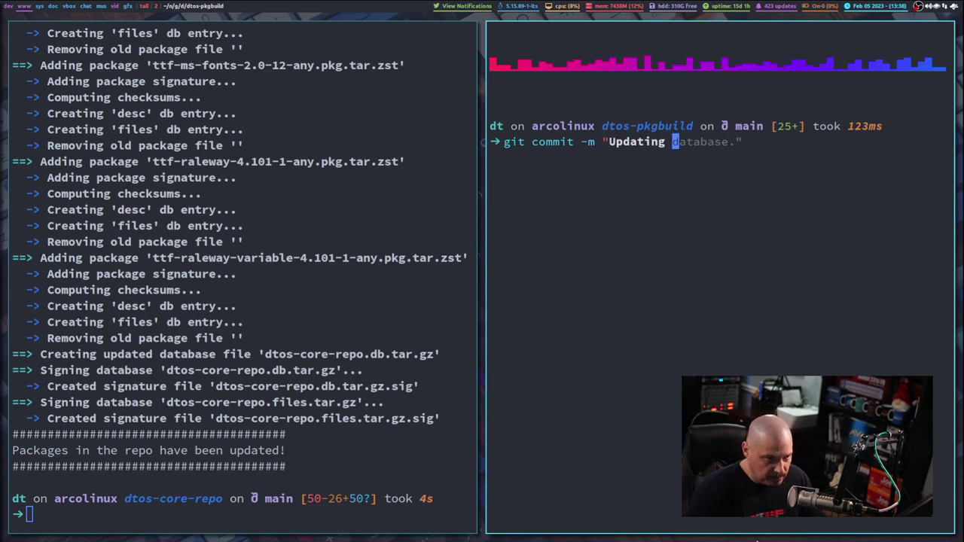
{"action": "type", "text": "PKGBUILDs\""}
{"action": "key", "text": "Return"}
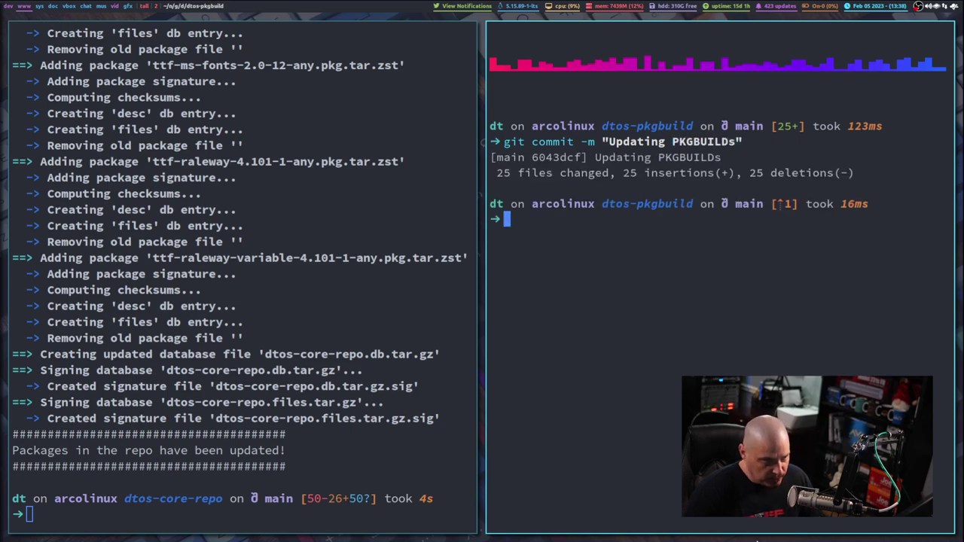
Push the commit to GitLab and close the dtos-pkgbuild terminal.
{"action": "type", "text": "git push"}
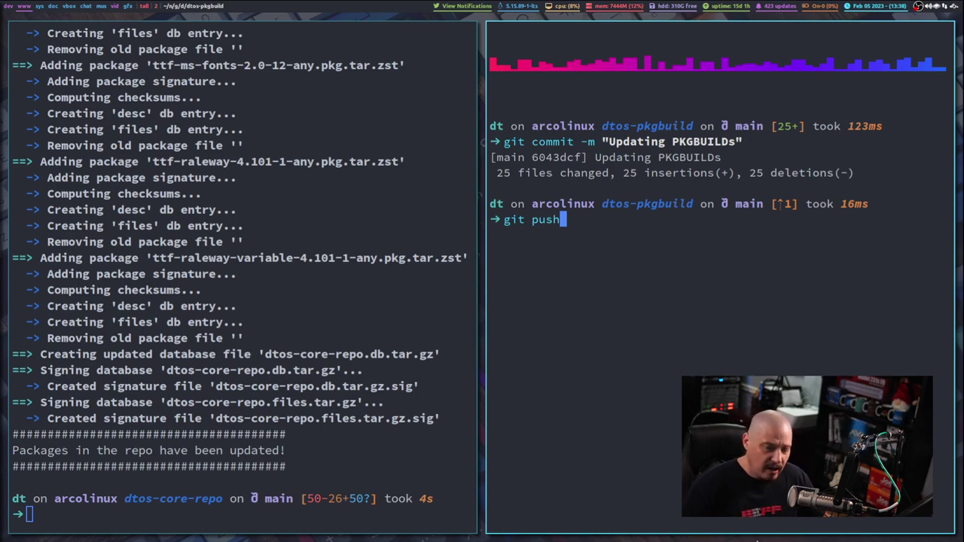
{"action": "key", "text": "Return"}
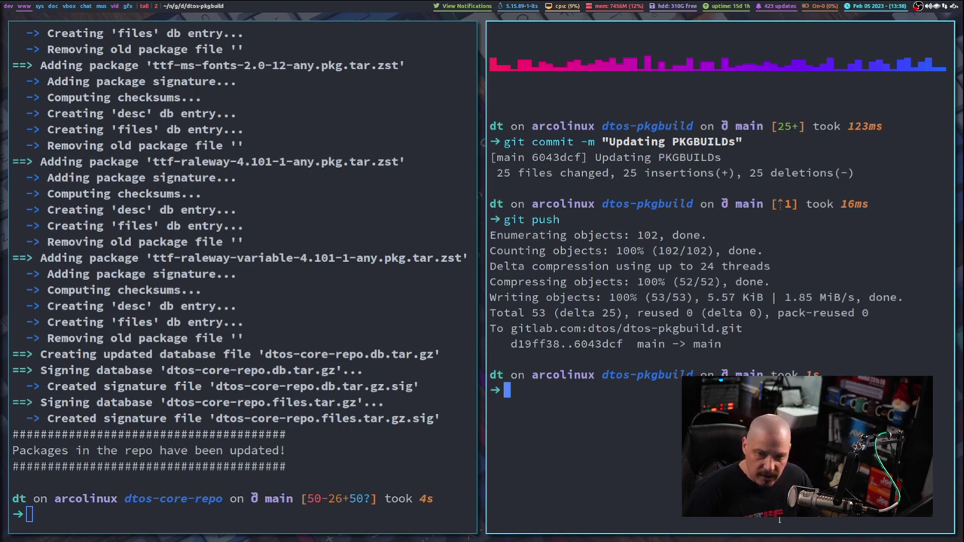
{"action": "key", "text": "super+shift+c"}
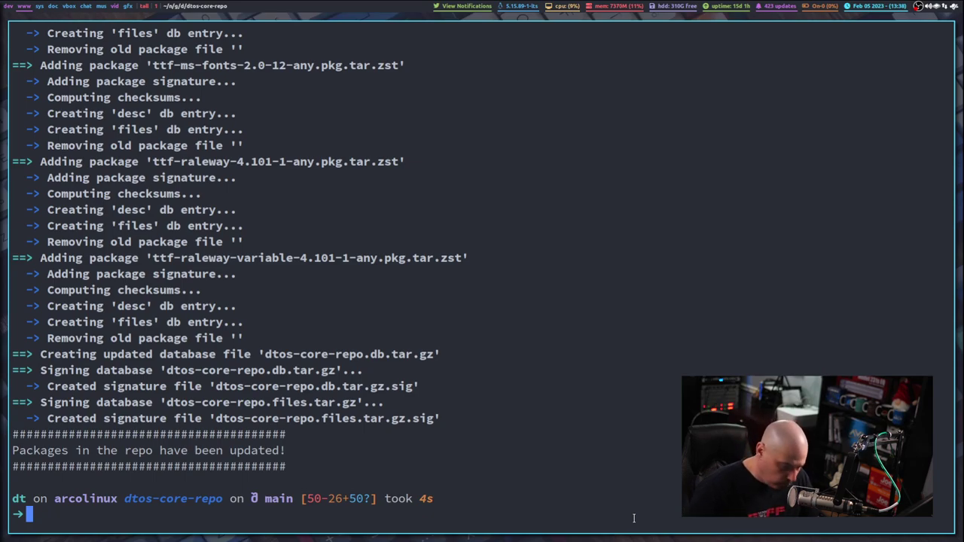
Stage tracked dtos-core-repo changes with git add -u and review git status.
{"action": "type", "text": "git a"}
{"action": "type", "text": "dd"}
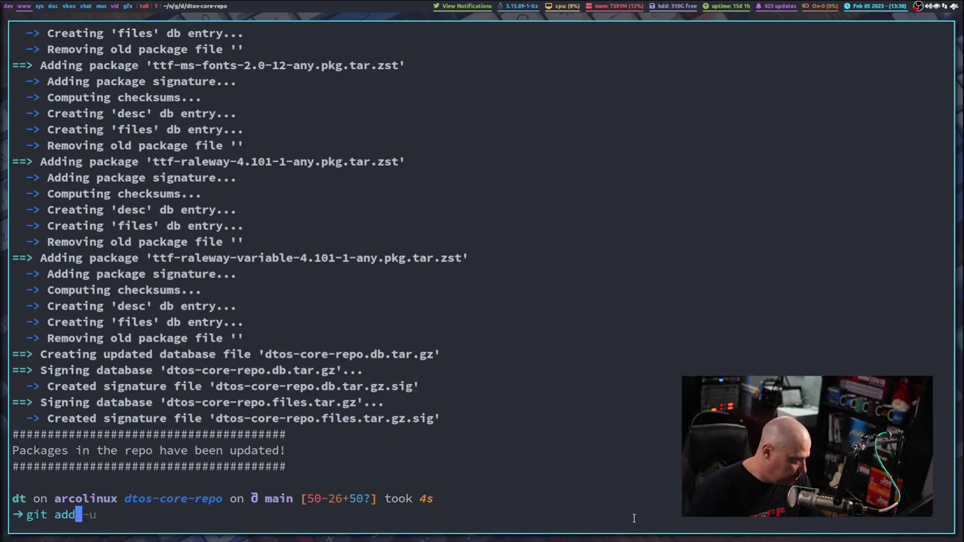
{"action": "type", "text": " -u"}
{"action": "key", "text": "Return"}
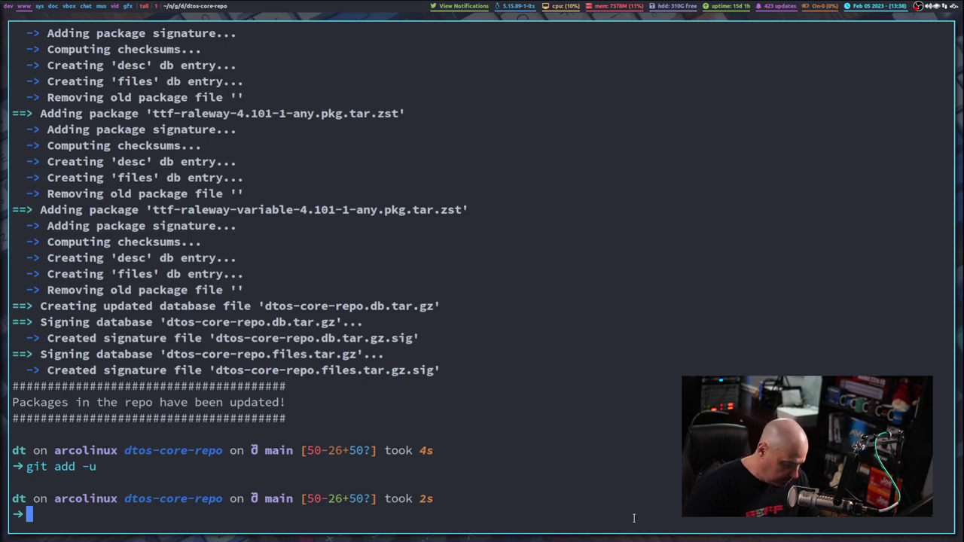
{"action": "type", "text": "git status"}
{"action": "key", "text": "Return"}
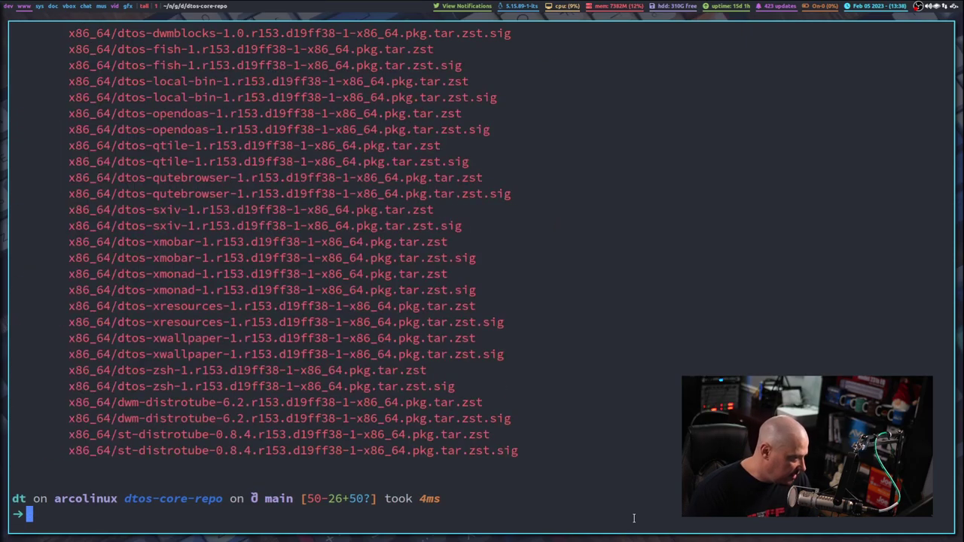
{"action": "scroll", "coordinate": [662, 468], "scroll_direction": "up", "scroll_amount": 20}
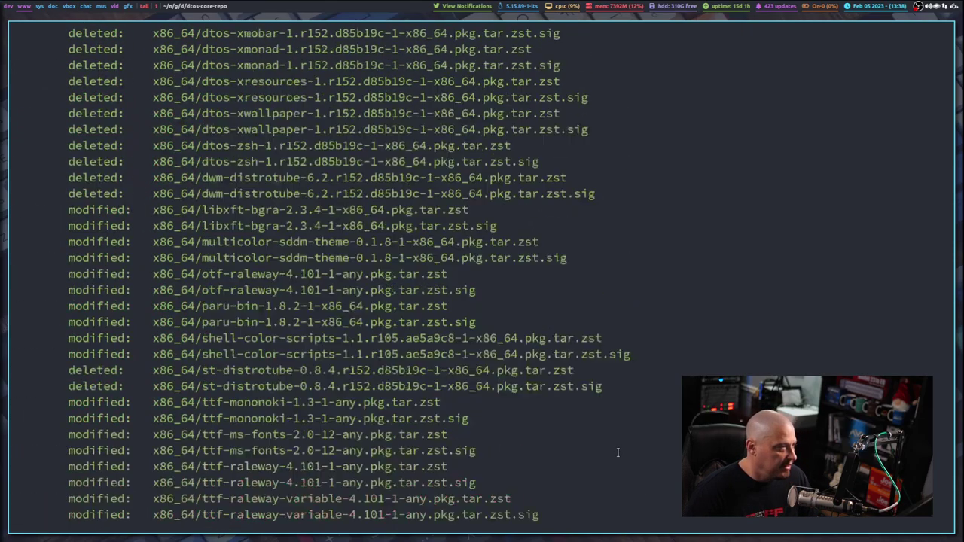
{"action": "scroll", "coordinate": [618, 452], "scroll_direction": "up", "scroll_amount": 7}
{"action": "scroll", "coordinate": [637, 431], "scroll_direction": "down", "scroll_amount": 20}
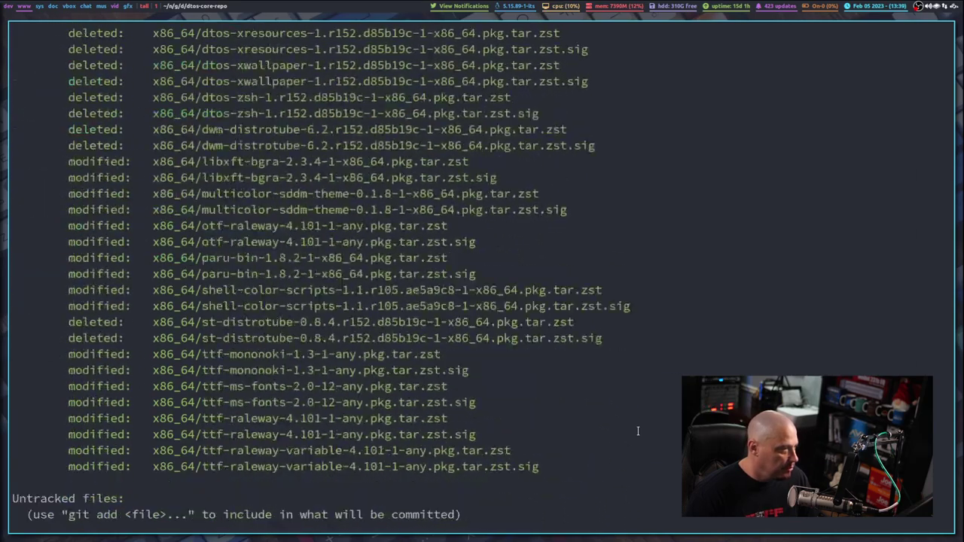
{"action": "scroll", "coordinate": [637, 431], "scroll_direction": "down", "scroll_amount": 5}
Stage all remaining files, including new packages, with git add *.
{"action": "type", "text": "git add"}
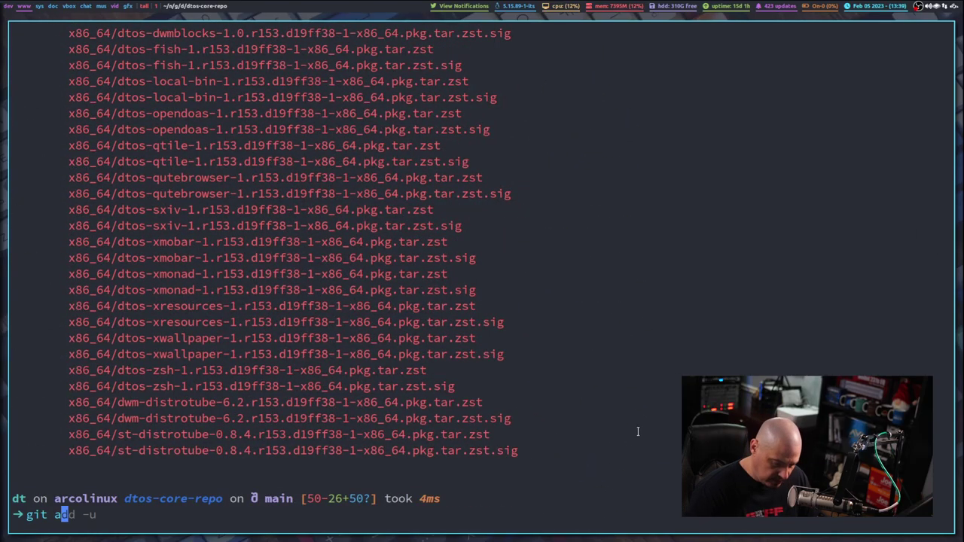
{"action": "key", "text": "BackSpace"}
{"action": "type", "text": "d "}
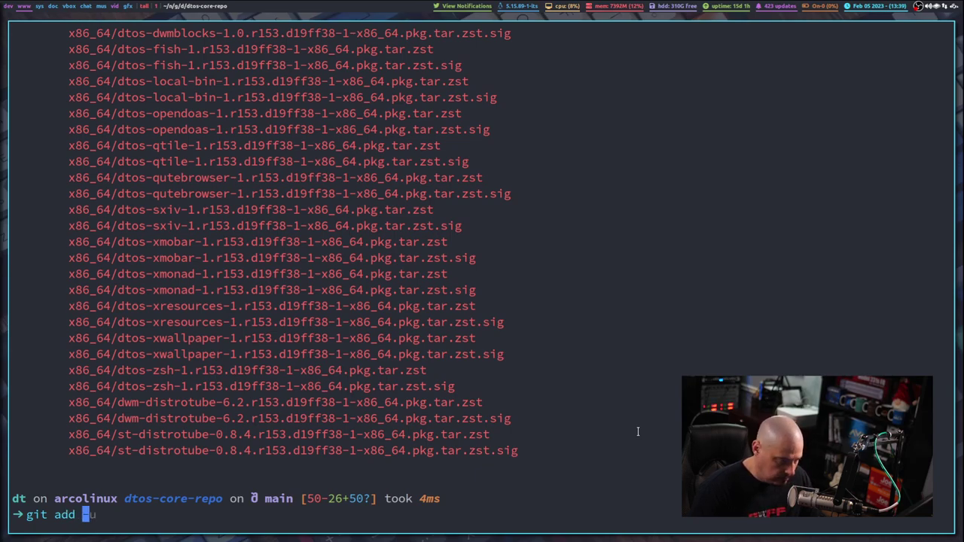
{"action": "type", "text": "*"}
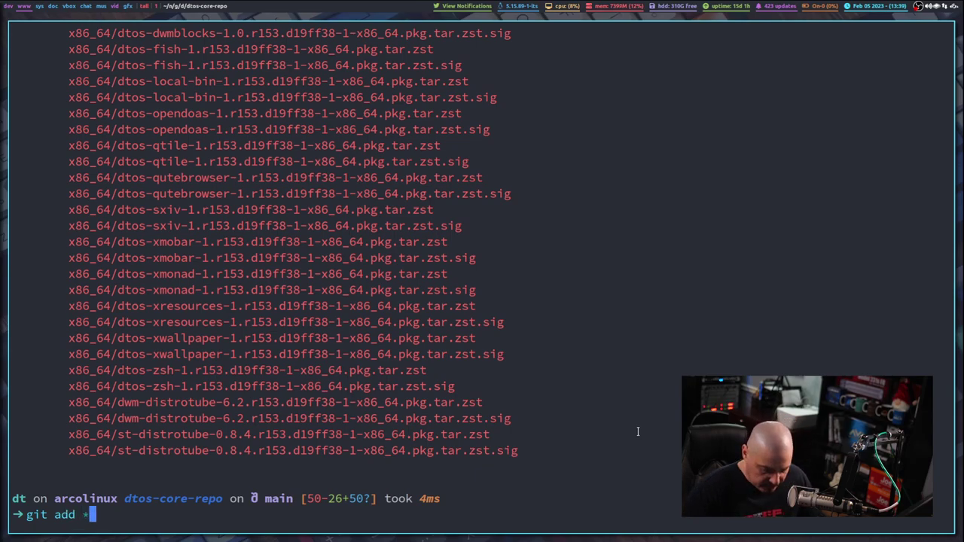
{"action": "key", "text": "Return"}
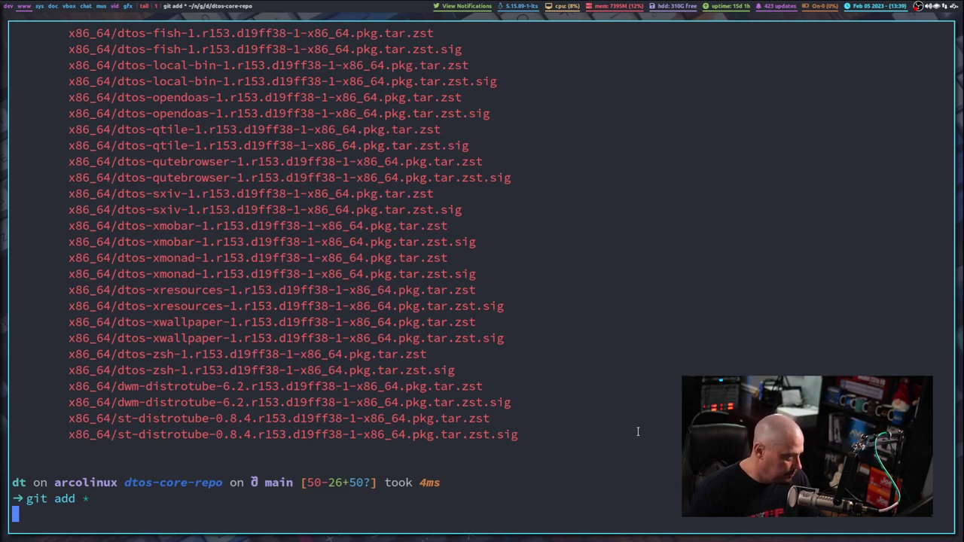
Commit the staged files with the message "Updating database.".
{"action": "type", "text": "git commit"}
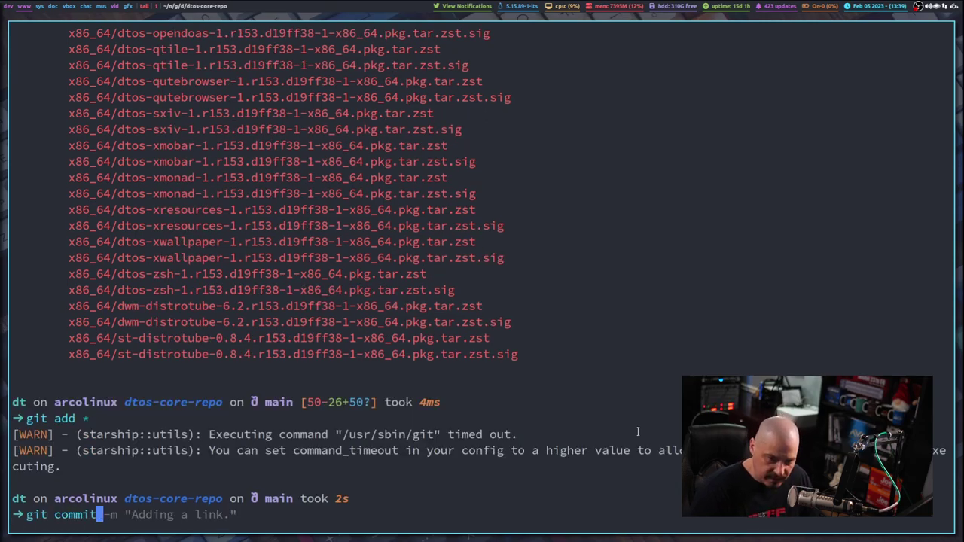
{"action": "type", "text": " -m \""}
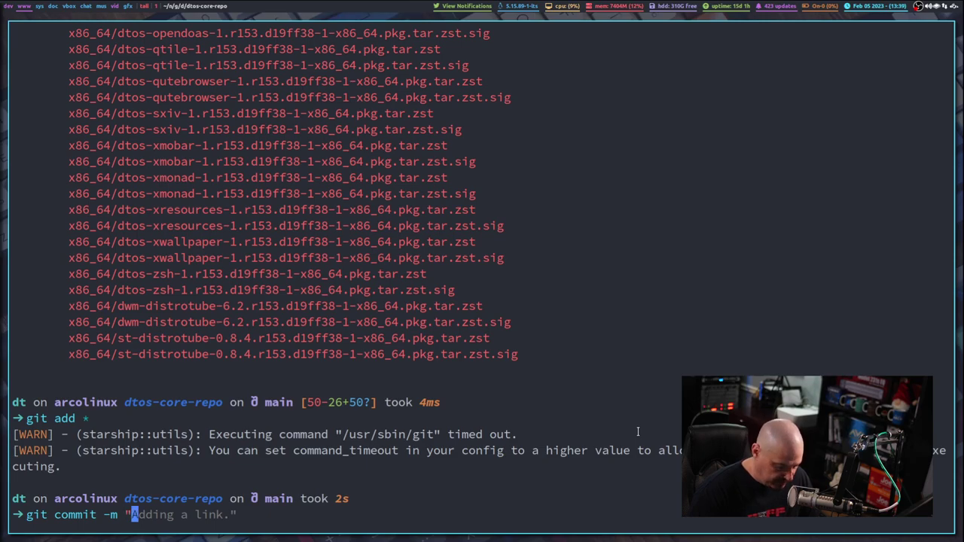
{"action": "type", "text": "Updatiung"}
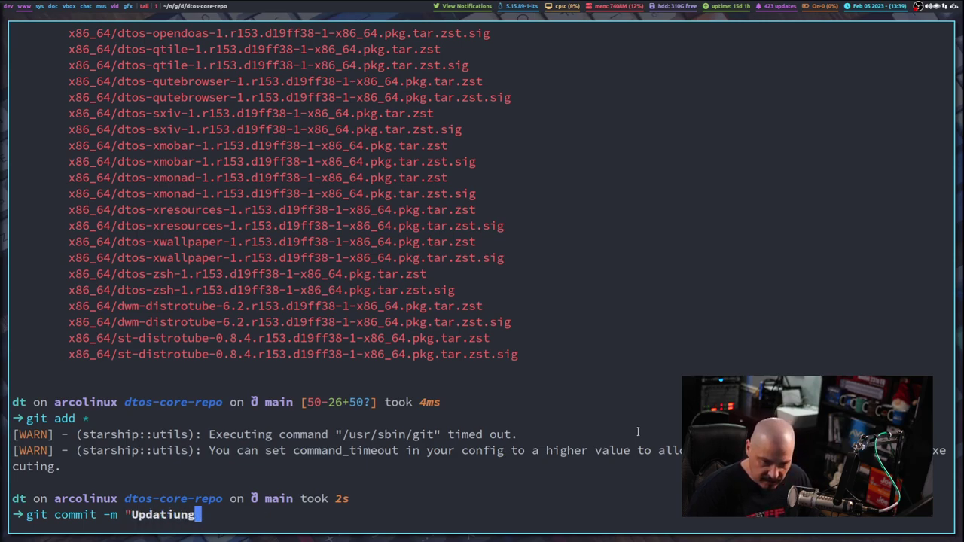
{"action": "key", "text": "BackSpace"}
{"action": "key", "text": "BackSpace"}
{"action": "key", "text": "BackSpace"}
{"action": "type", "text": "ng"}
{"action": "key", "text": "Right"}
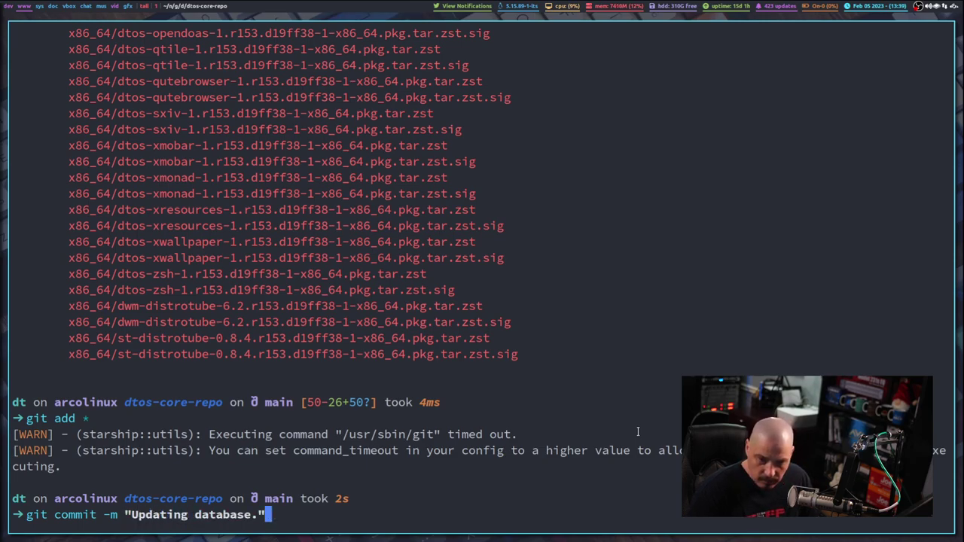
{"action": "key", "text": "Return"}
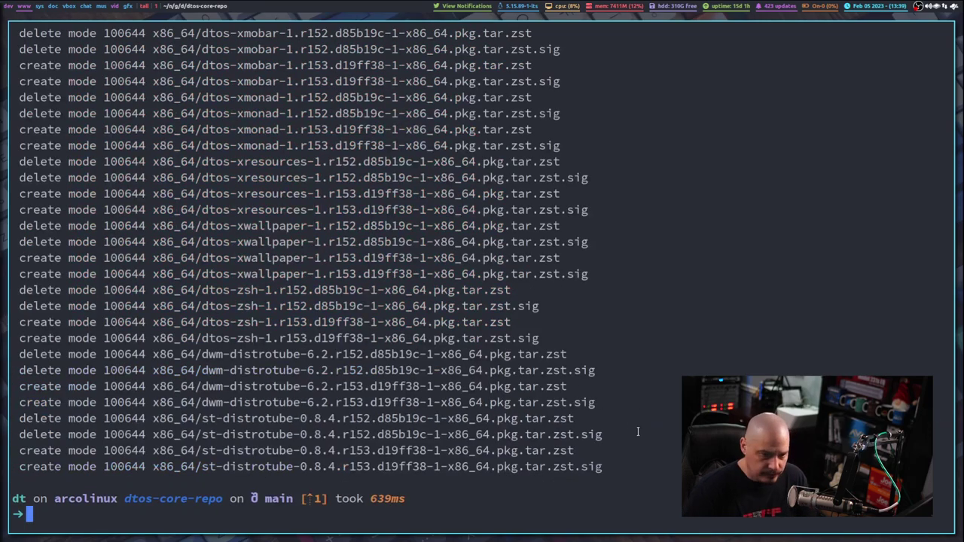
Push the database commit to gitlab.com with git push.
{"action": "type", "text": "git push"}
{"action": "key", "text": "Return"}
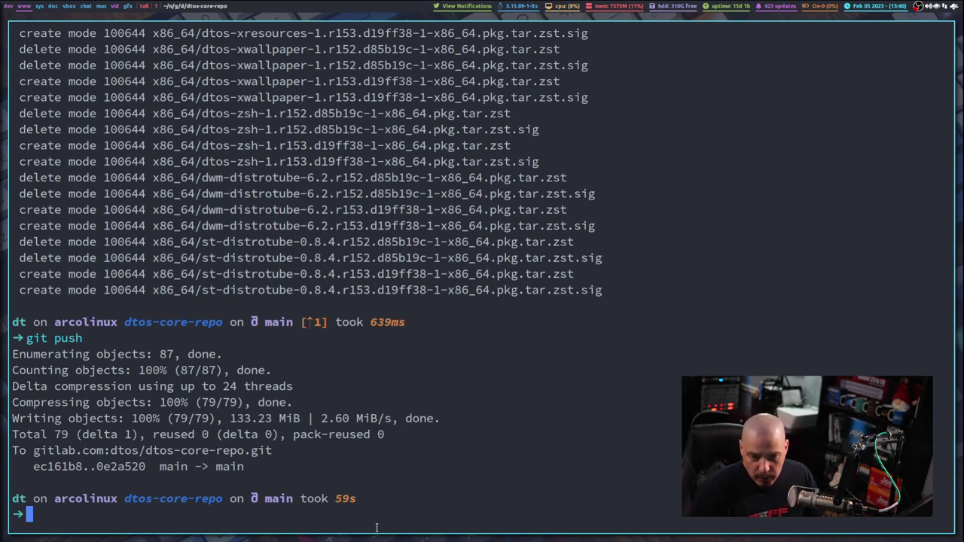
Run sudo pacman -Syu, decline the 23 dtos-core-repo updates with n, and close the terminal.
{"action": "type", "text": "sudo pacman"}
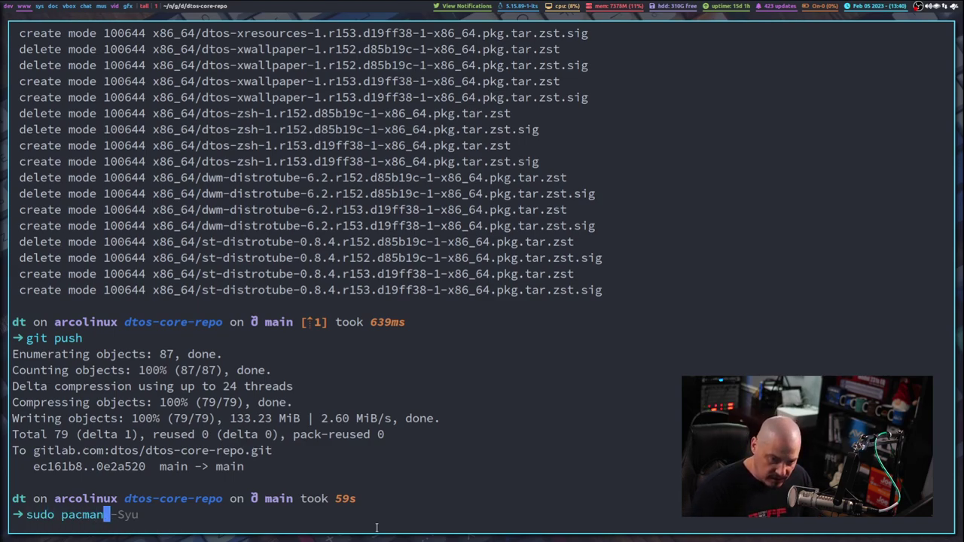
{"action": "type", "text": " -Syu"}
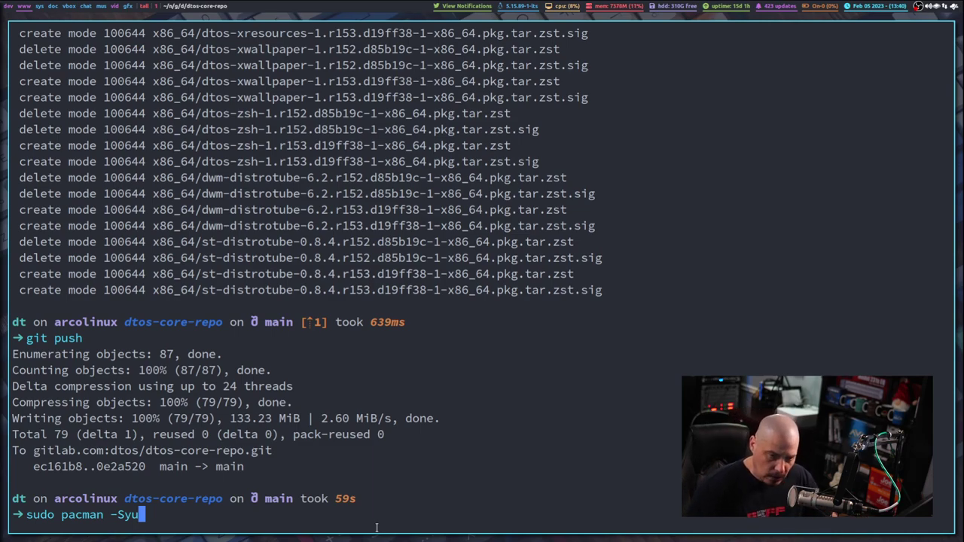
{"action": "key", "text": "Return"}
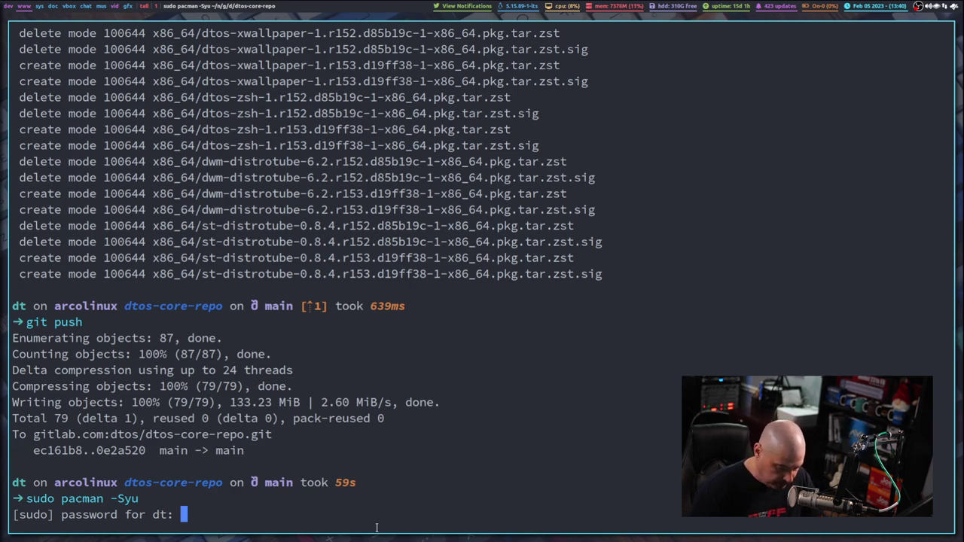
{"action": "key", "text": "Return"}
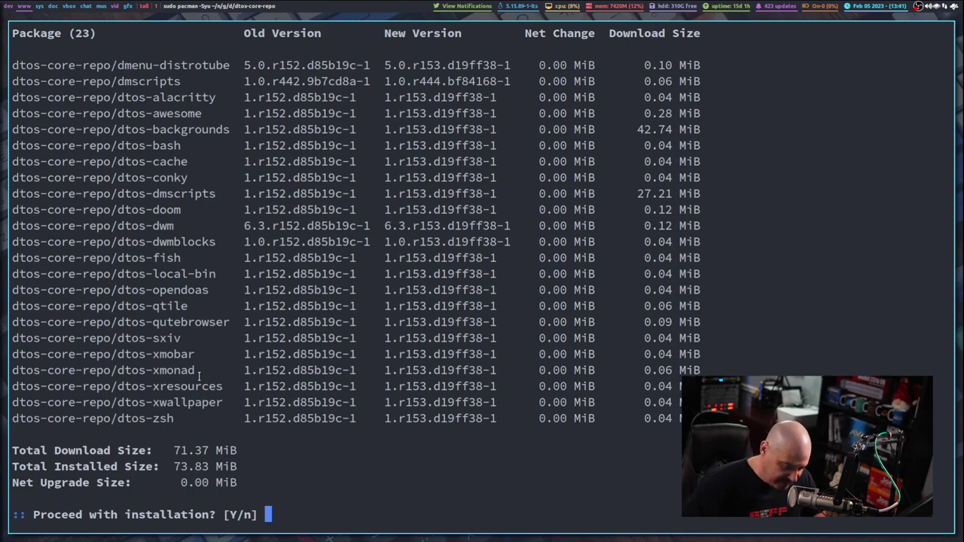
{"action": "type", "text": "n"}
{"action": "key", "text": "Return"}
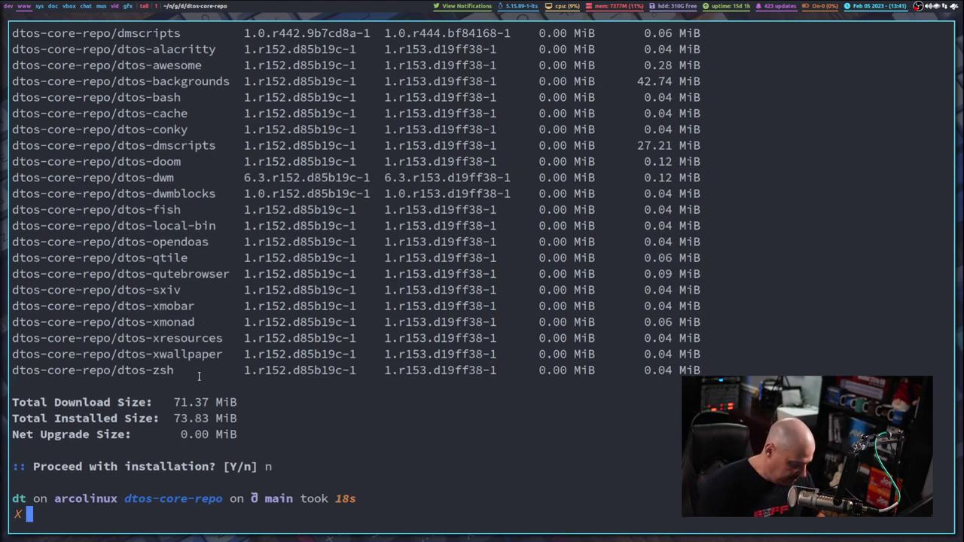
{"action": "key", "text": "super+shift+c"}
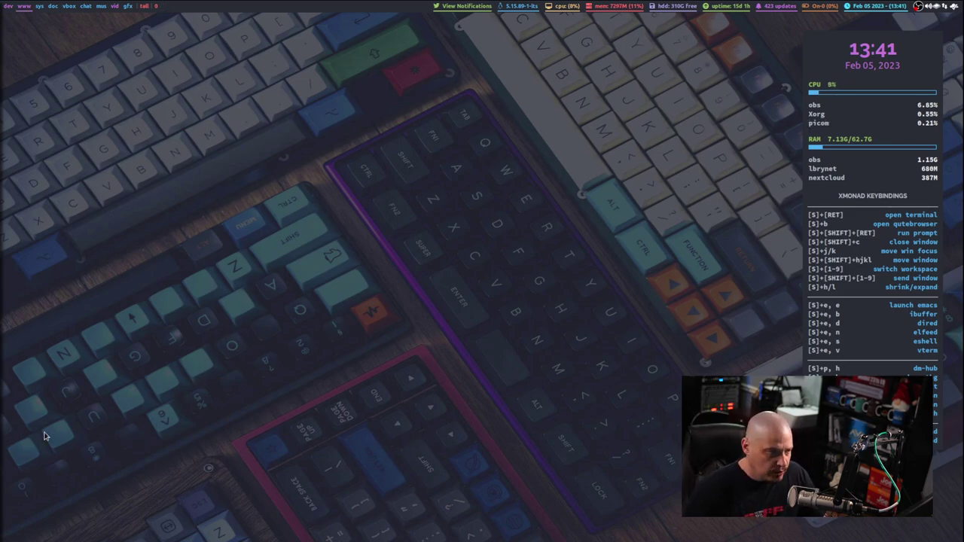
On workspace 5 (vbox), launch the virtual machine manager from dmenu.
{"action": "key", "text": "super+5"}
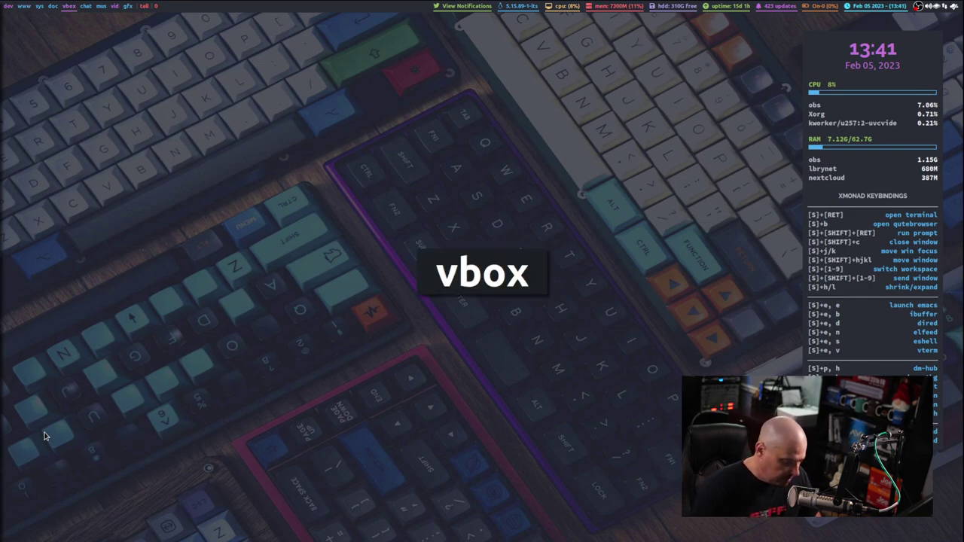
{"action": "key", "text": "super+shift+Return"}
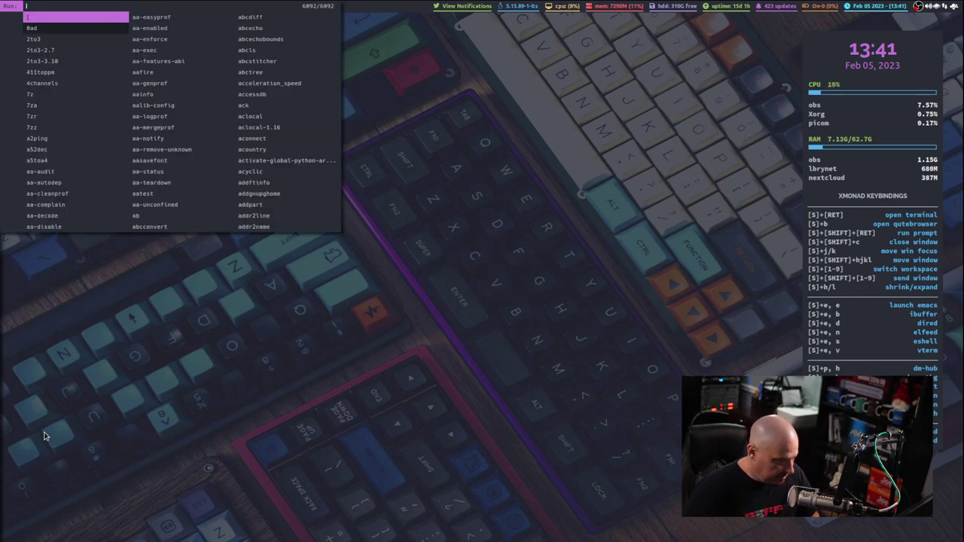
{"action": "type", "text": "virtualbox"}
{"action": "key", "text": "Return"}
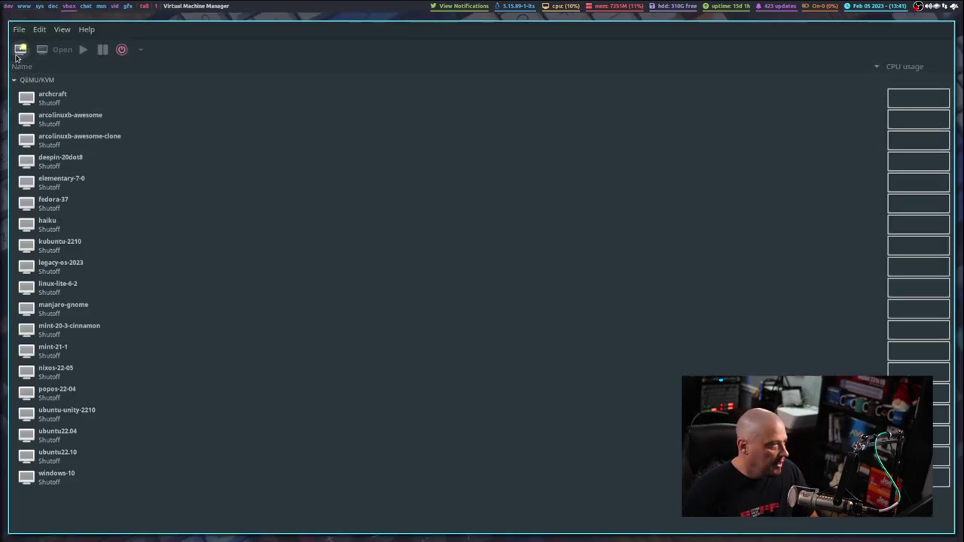
Start a new VM using the local manjaro-xfce-22.0.2 ISO as install media.
{"action": "key", "text": "ctrl+n"}
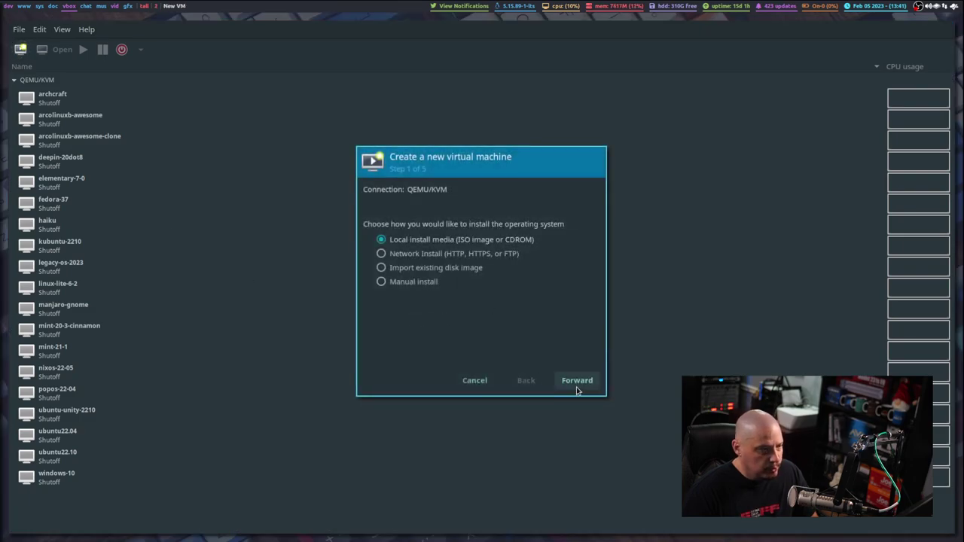
{"action": "left_click", "coordinate": [577, 382]}
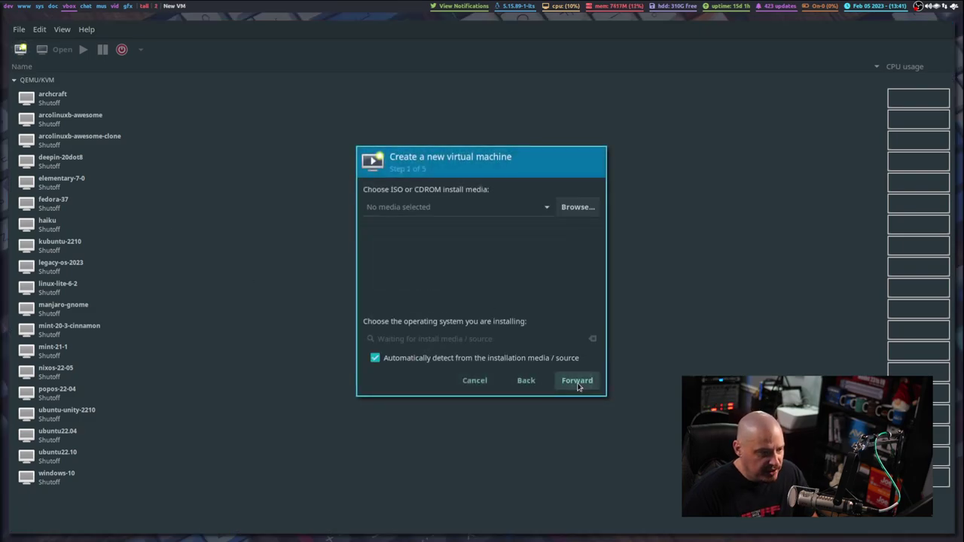
{"action": "left_click", "coordinate": [577, 207]}
{"action": "left_click", "coordinate": [526, 383]}
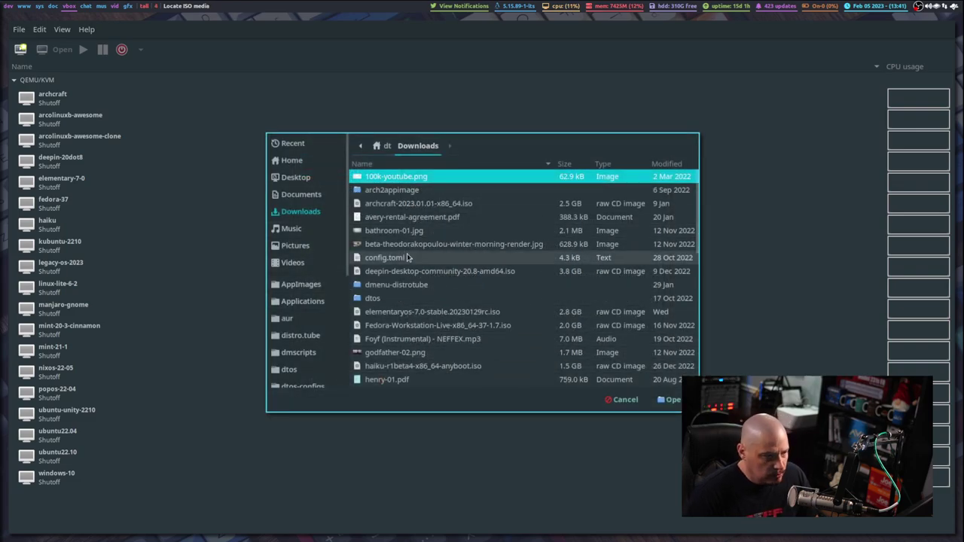
{"action": "scroll", "coordinate": [432, 375], "scroll_direction": "down", "scroll_amount": 5}
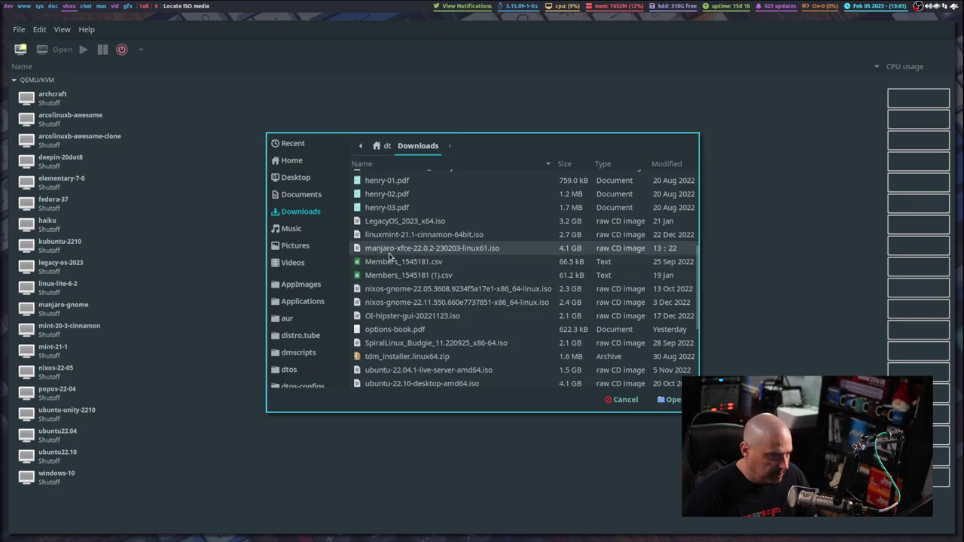
{"action": "left_click", "coordinate": [389, 252]}
{"action": "double_click", "coordinate": [389, 254]}
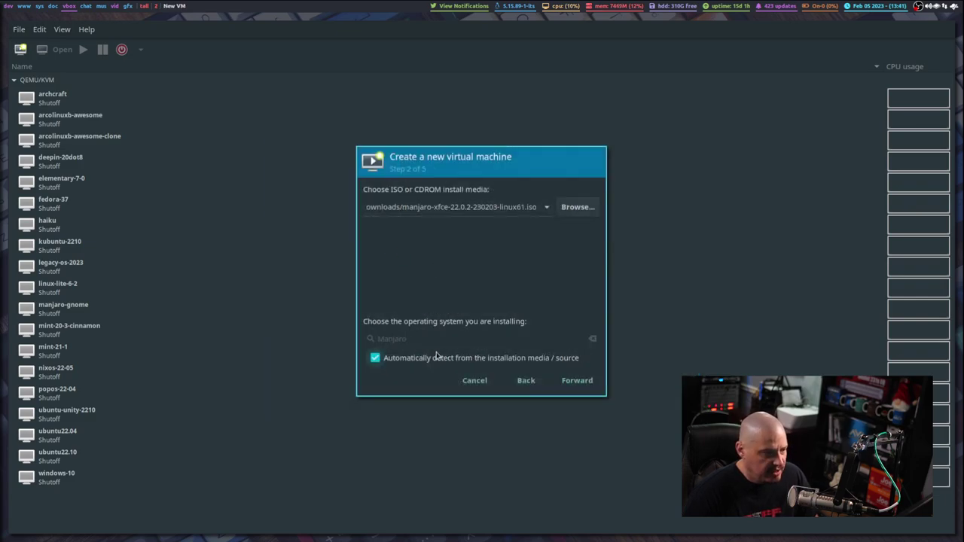
{"action": "left_click", "coordinate": [574, 380]}
Give the VM 6192 MiB memory, 2 CPUs and a 25 GiB disk.
{"action": "double_click", "coordinate": [411, 208]}
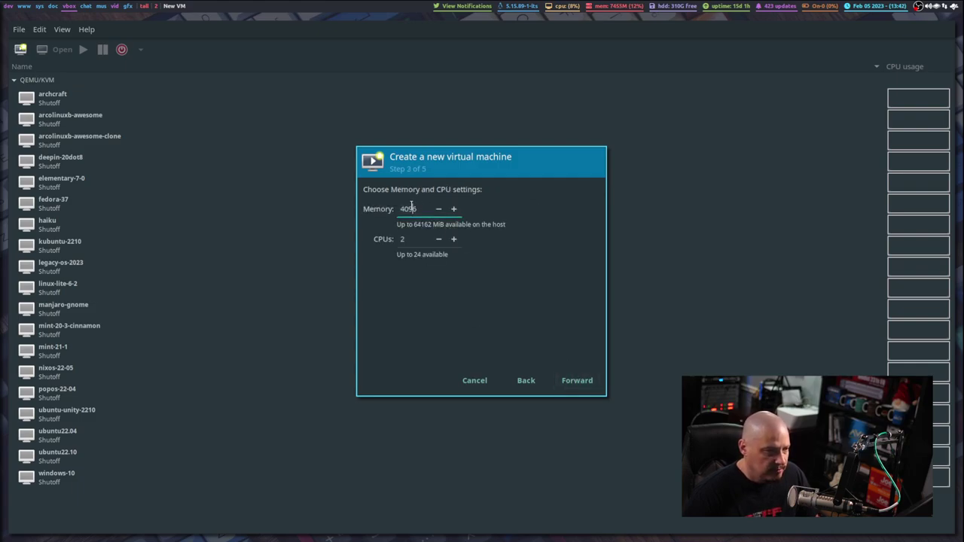
{"action": "type", "text": "6192"}
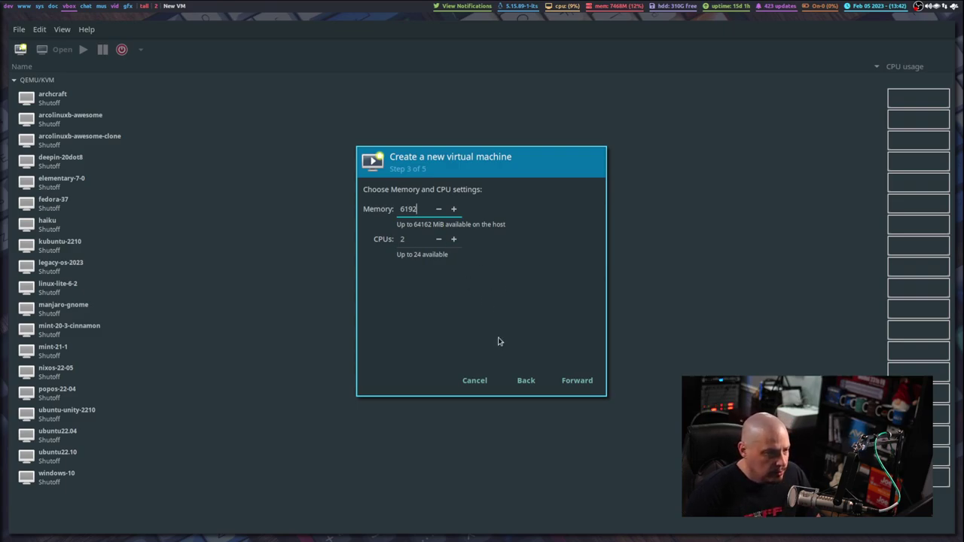
{"action": "left_click", "coordinate": [570, 383]}
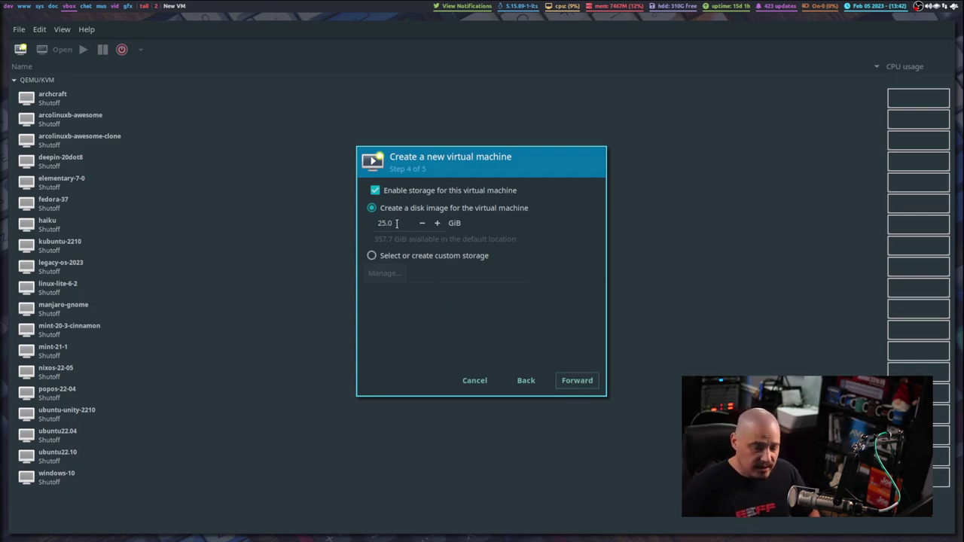
{"action": "left_click", "coordinate": [577, 380]}
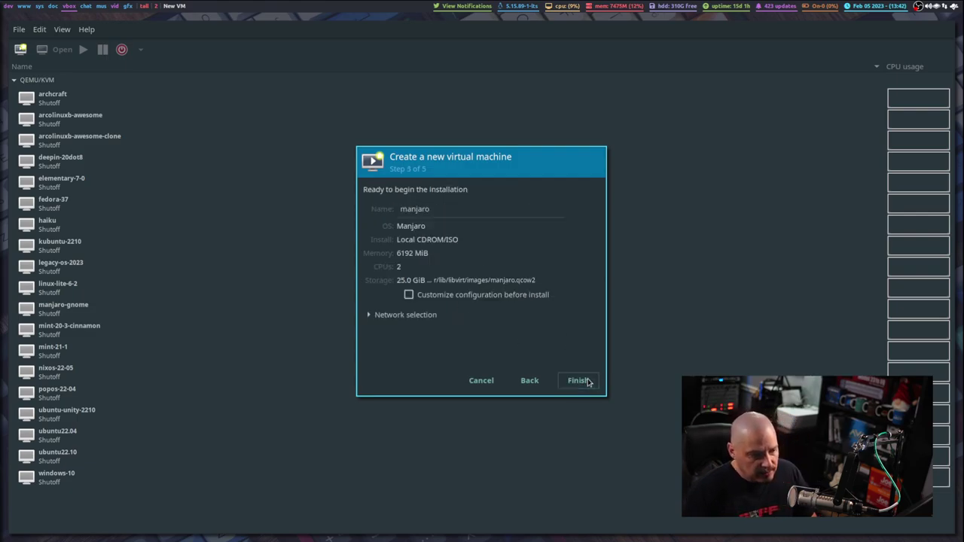
Name the VM manjaro-xfce and finish to create and boot it.
{"action": "left_click", "coordinate": [445, 208]}
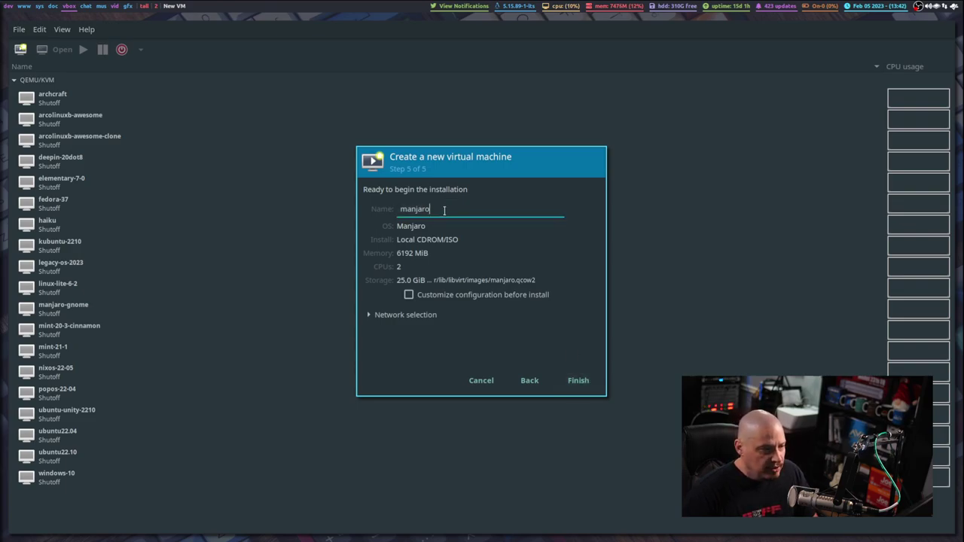
{"action": "type", "text": "-xfce"}
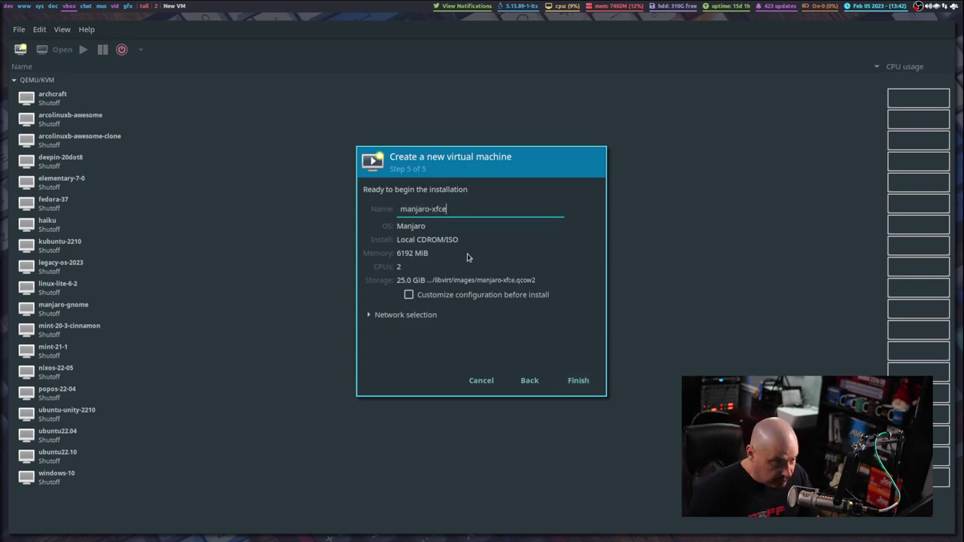
{"action": "left_click", "coordinate": [577, 381]}
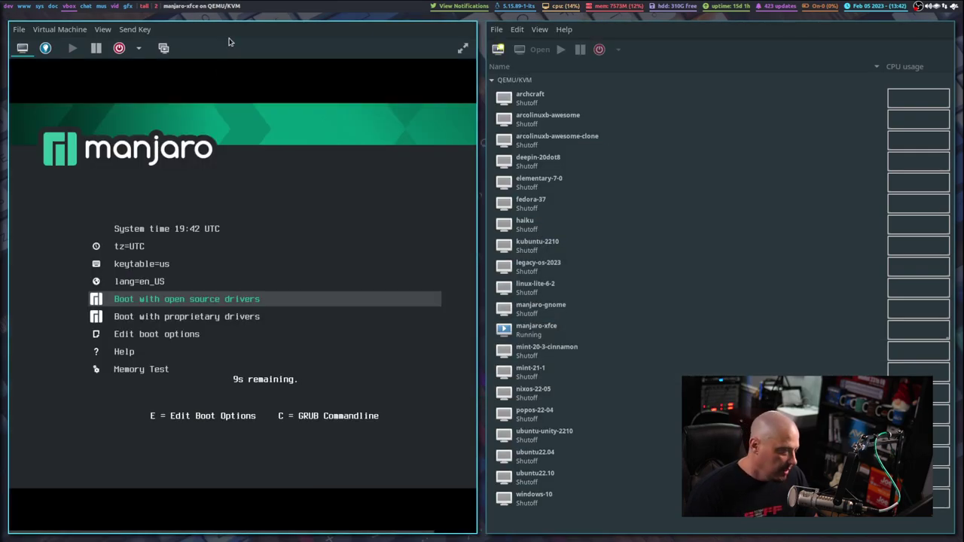
Make the manjaro-xfce VM fullscreen, boot the live system and launch the Manjaro installer.
{"action": "key", "text": "super+f"}
{"action": "left_click", "coordinate": [98, 10]}
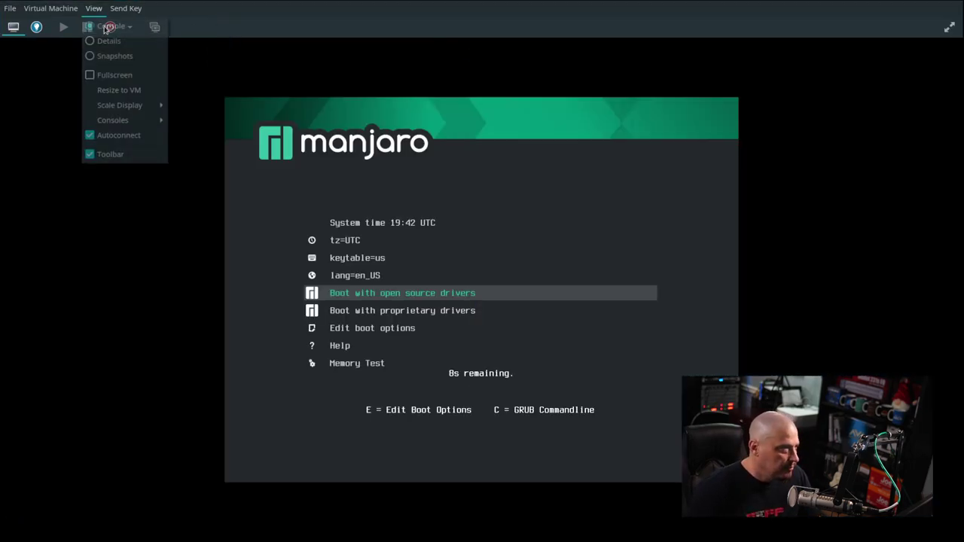
{"action": "left_click", "coordinate": [114, 78]}
{"action": "key", "text": "Return"}
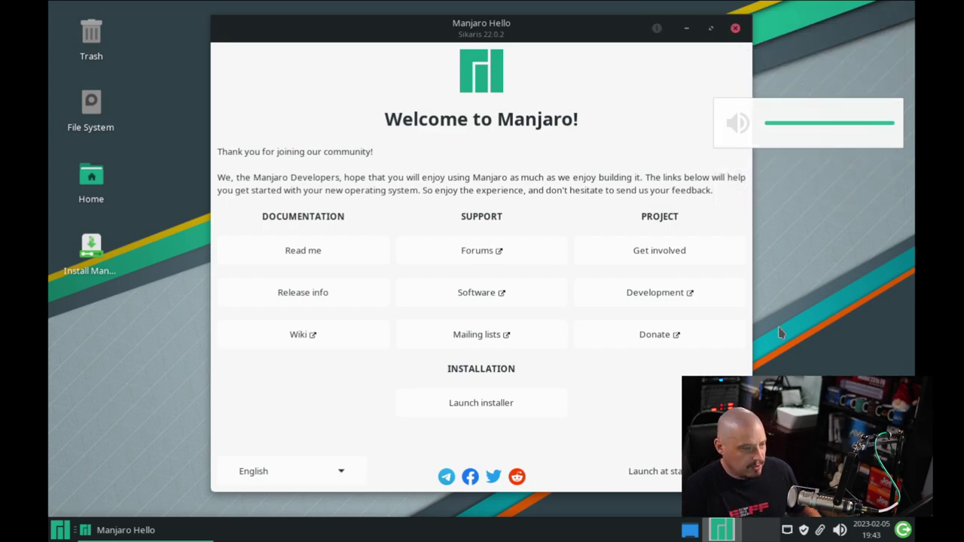
{"action": "left_click", "coordinate": [476, 404]}
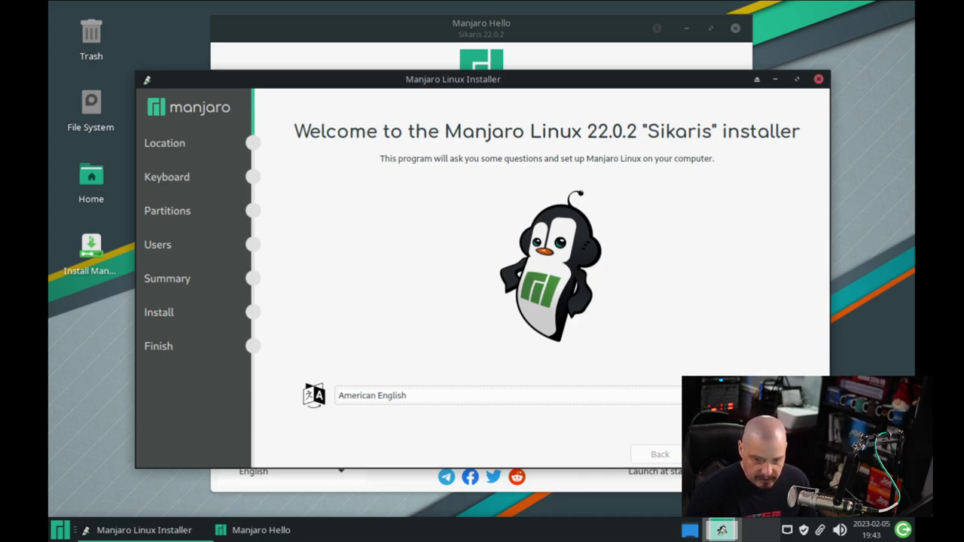
Accept the Chicago time zone, English (US) keyboard and full-disk erase in the installer.
{"action": "left_click_drag", "start_coordinate": [522, 78], "coordinate": [446, 43]}
{"action": "left_click", "coordinate": [652, 421]}
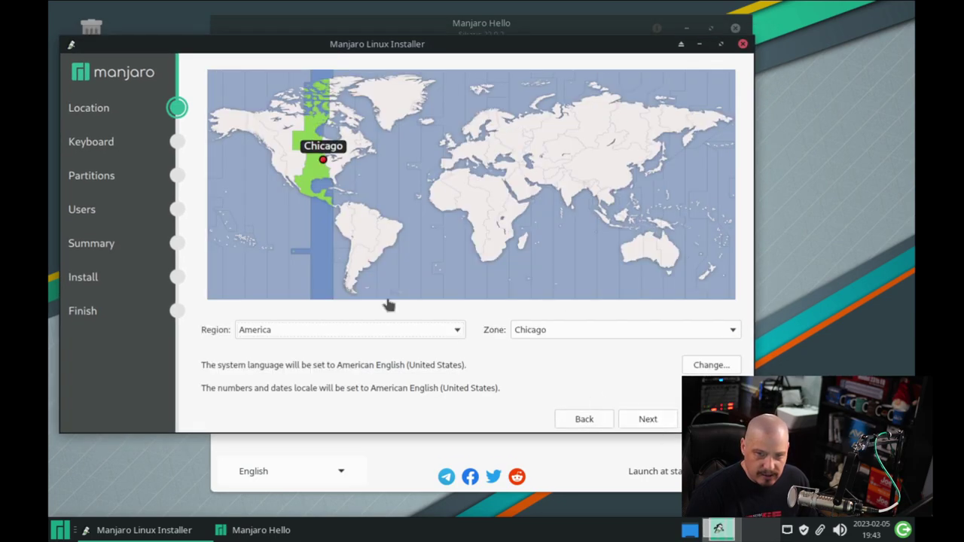
{"action": "left_click", "coordinate": [652, 422]}
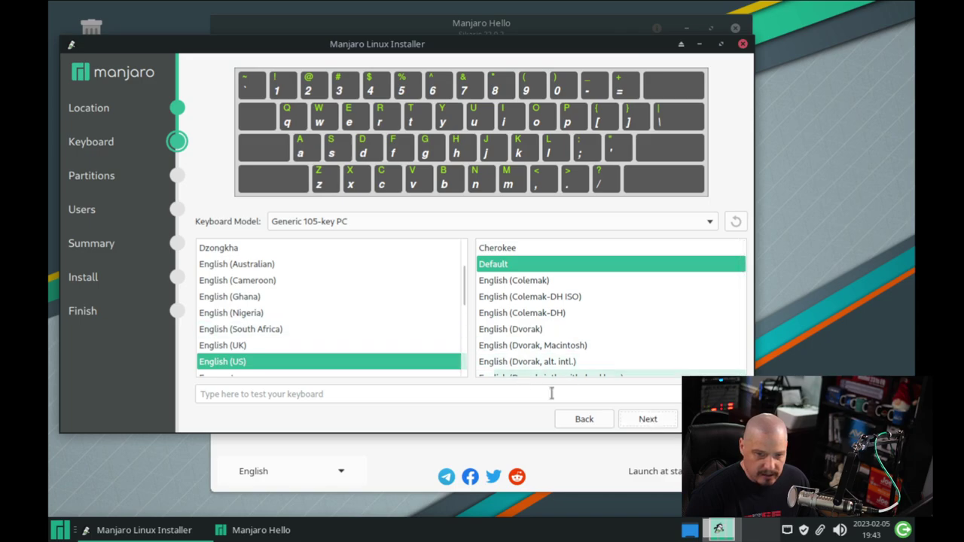
{"action": "left_click", "coordinate": [652, 420]}
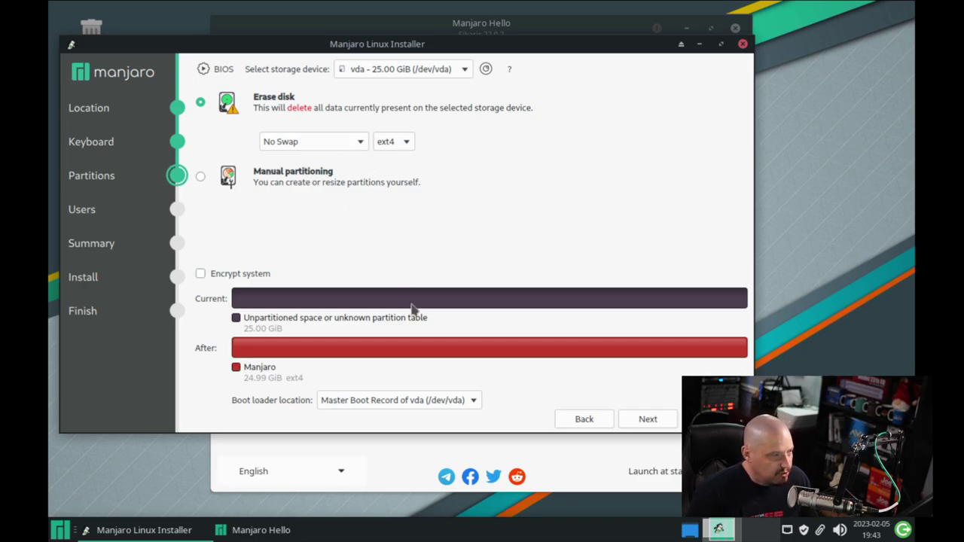
{"action": "left_click", "coordinate": [664, 422]}
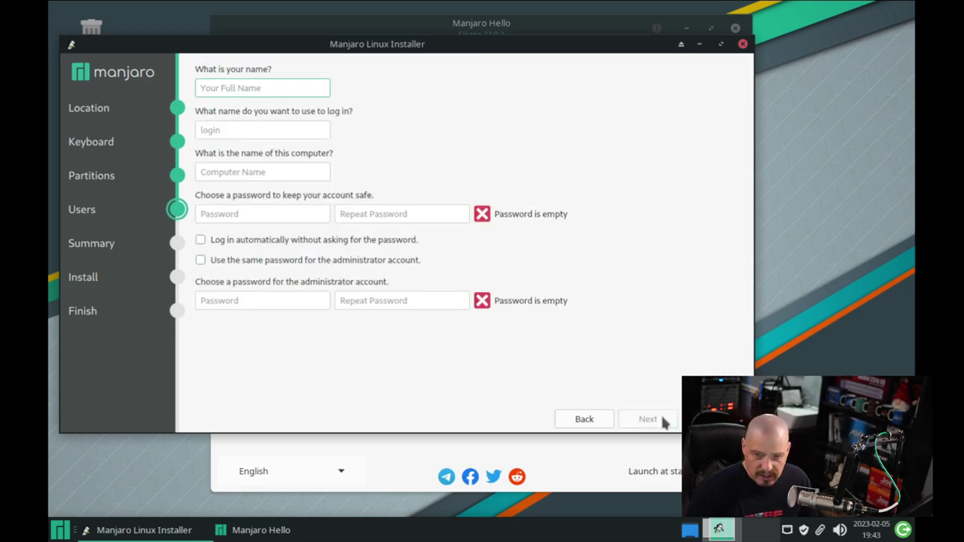
Enter the user login, set computer name manjaro-virt, and reuse the password for administrator.
{"action": "type", "text": "dt"}
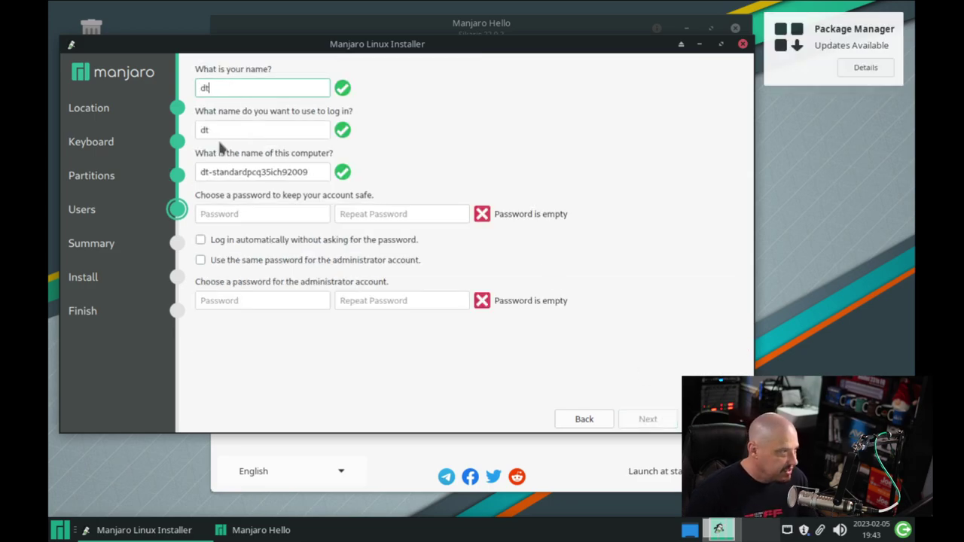
{"action": "triple_click", "coordinate": [225, 172]}
{"action": "key", "text": "BackSpace"}
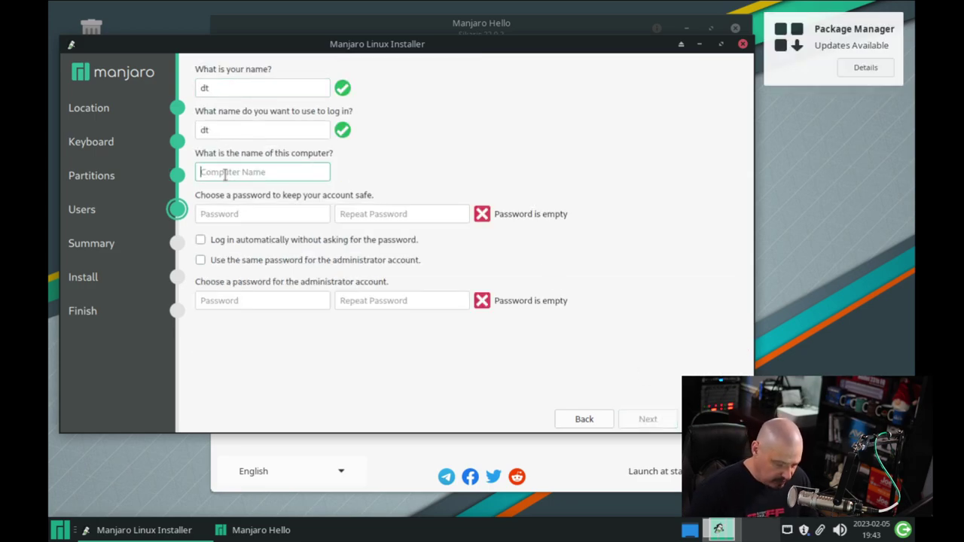
{"action": "type", "text": "manjaro"}
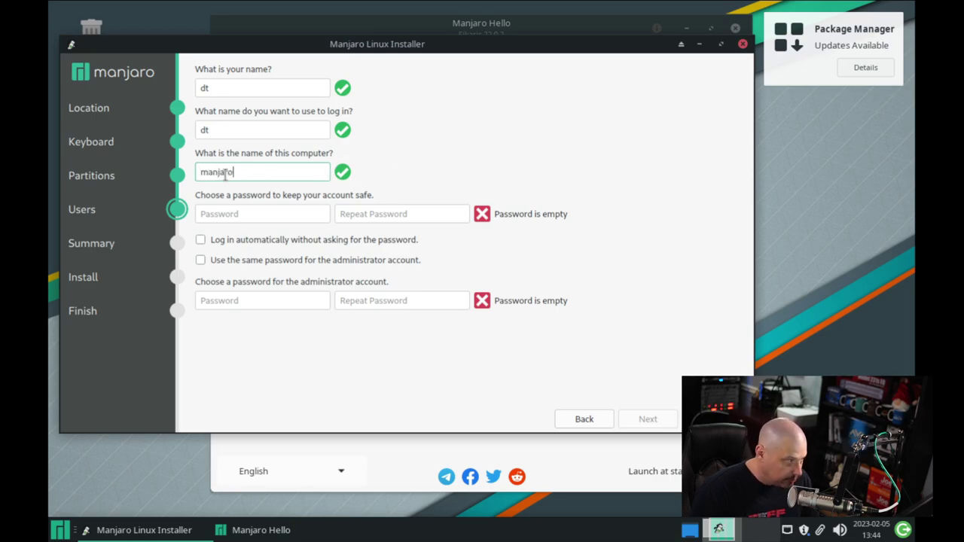
{"action": "type", "text": "-virt"}
{"action": "left_click", "coordinate": [234, 212]}
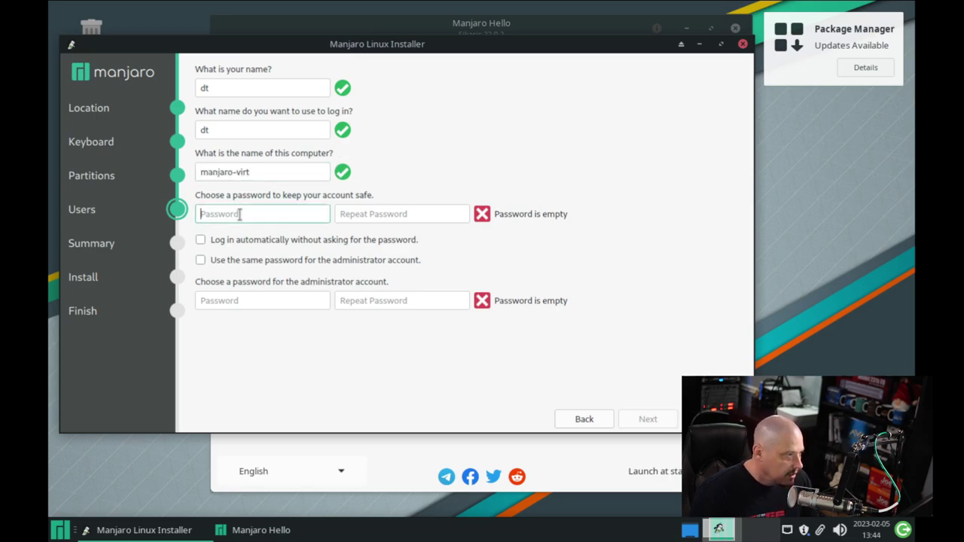
{"action": "left_click", "coordinate": [366, 214]}
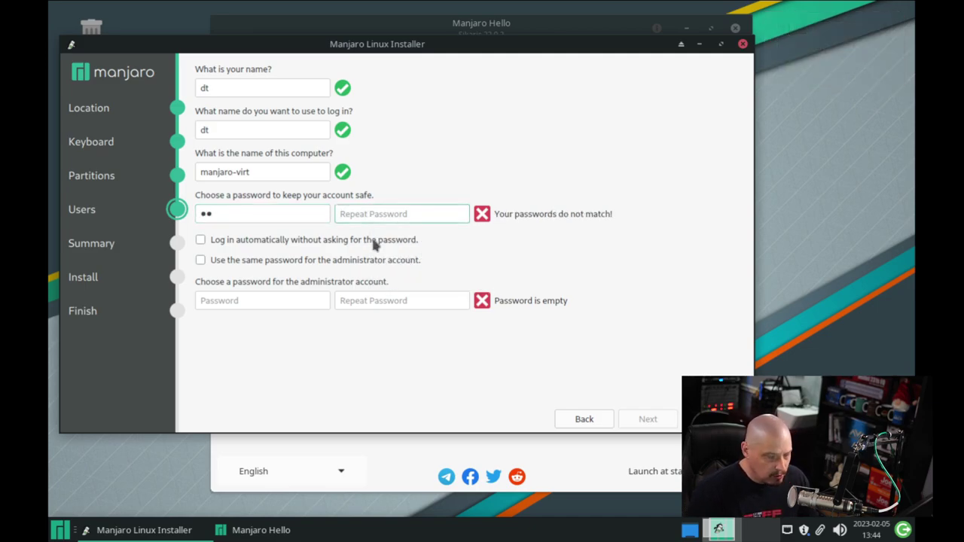
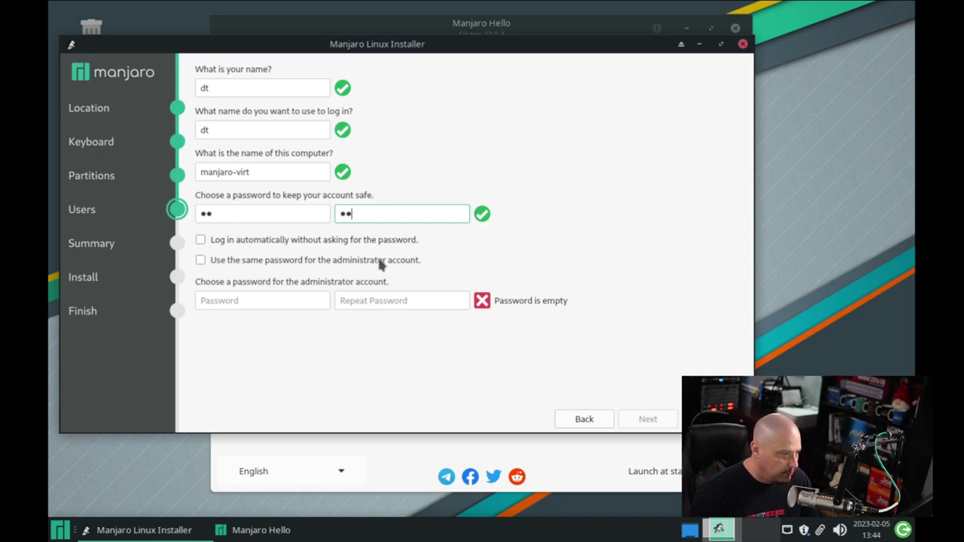
{"action": "left_click", "coordinate": [200, 261]}
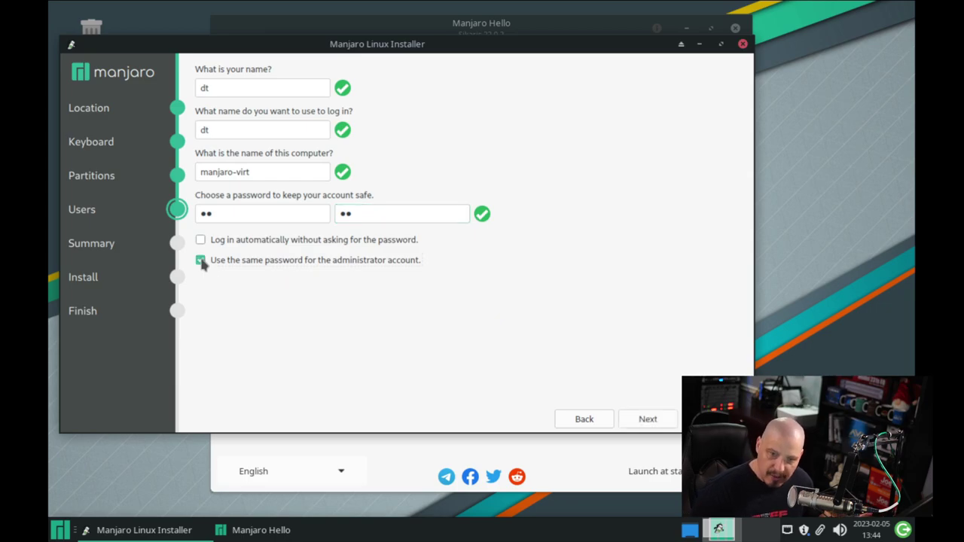
{"action": "left_click", "coordinate": [651, 421]}
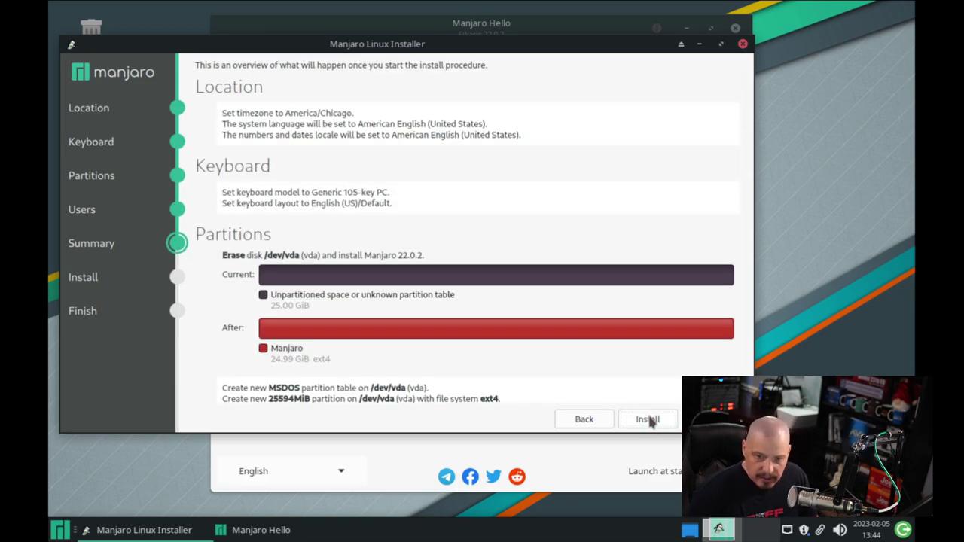
Install Manjaro onto the erased disk, then finish with Restart now ticked.
{"action": "left_click", "coordinate": [647, 419]}
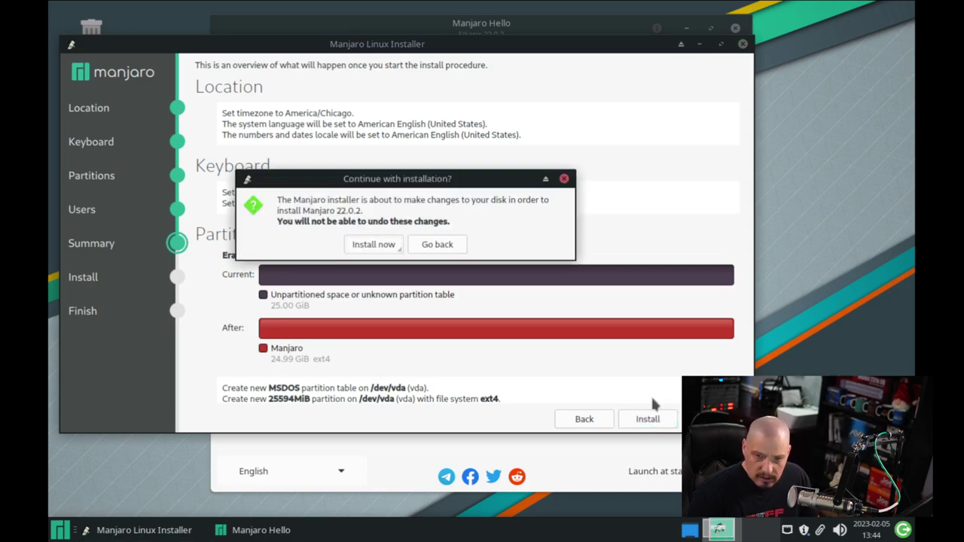
{"action": "left_click", "coordinate": [381, 245]}
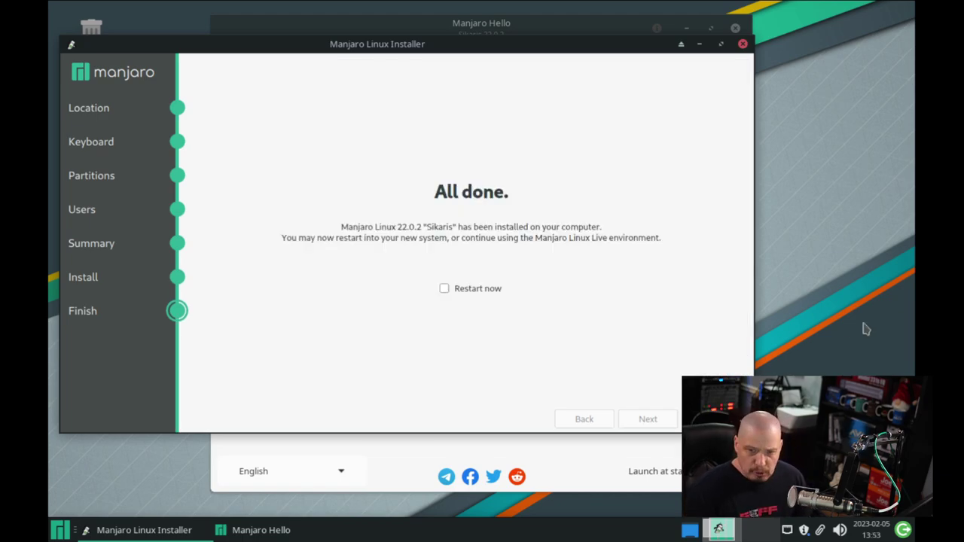
{"action": "left_click", "coordinate": [444, 290]}
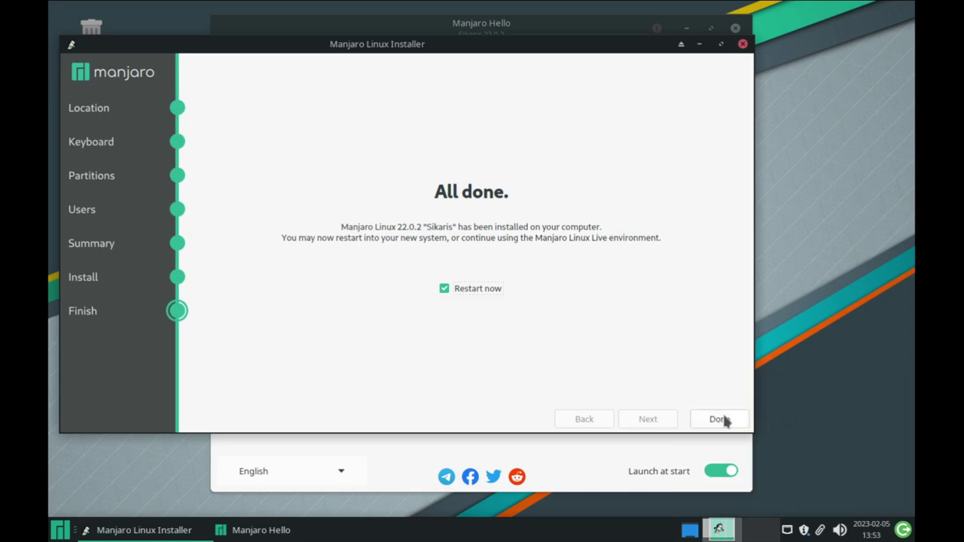
{"action": "left_click", "coordinate": [719, 419]}
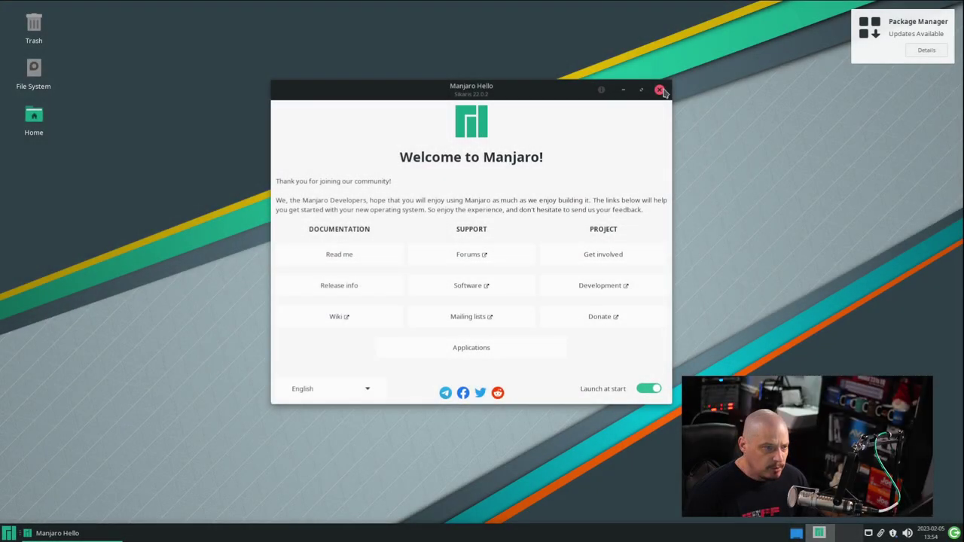
Open a maximized Terminal Emulator with enlarged text and start typing git.
{"action": "left_click", "coordinate": [660, 88]}
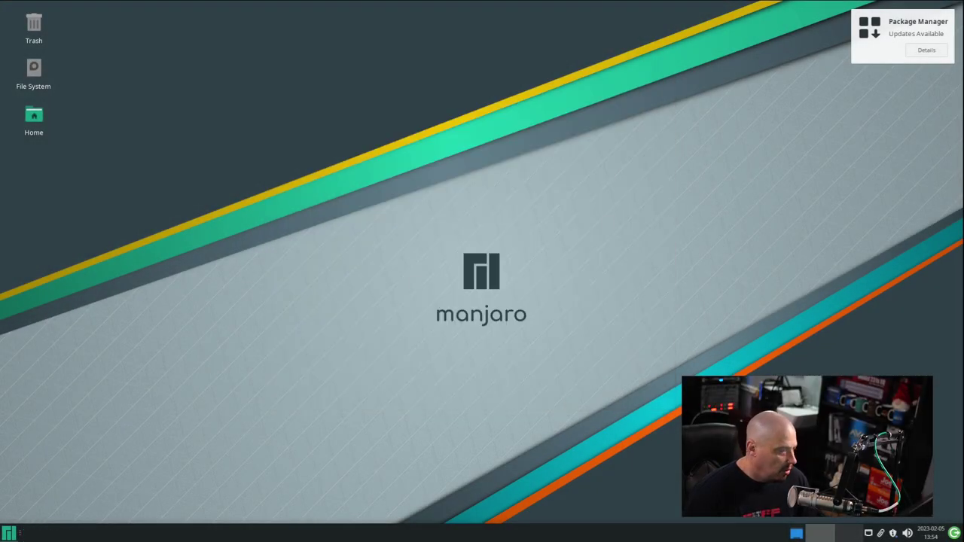
{"action": "left_click", "coordinate": [9, 533]}
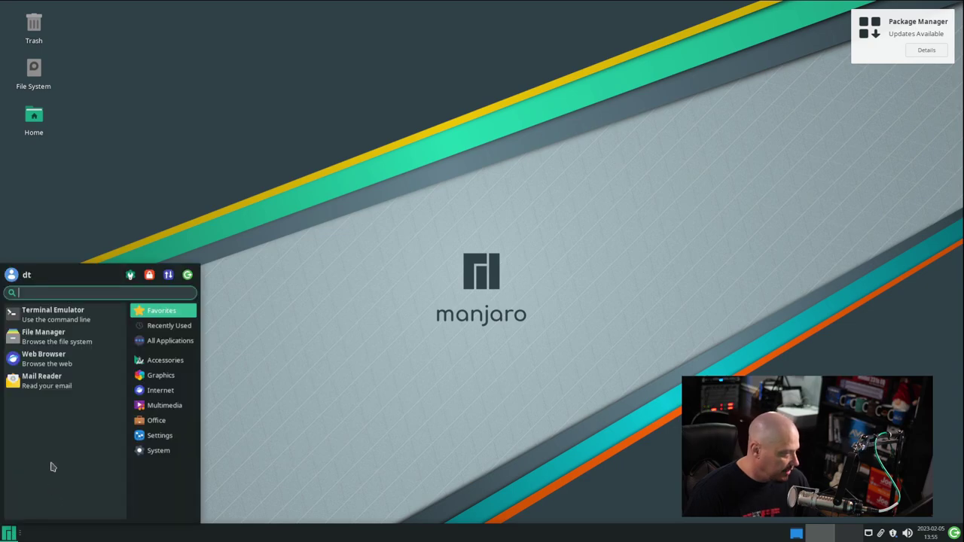
{"action": "left_click", "coordinate": [52, 315]}
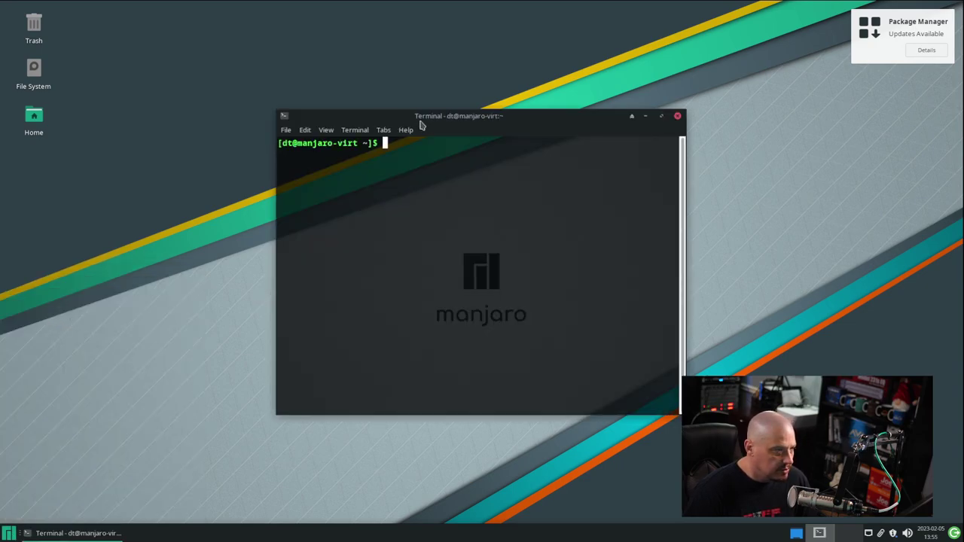
{"action": "double_click", "coordinate": [422, 117]}
{"action": "key", "text": "ctrl+plus"}
{"action": "key", "text": "ctrl+plus"}
{"action": "key", "text": "ctrl+plus"}
{"action": "key", "text": "ctrl+plus"}
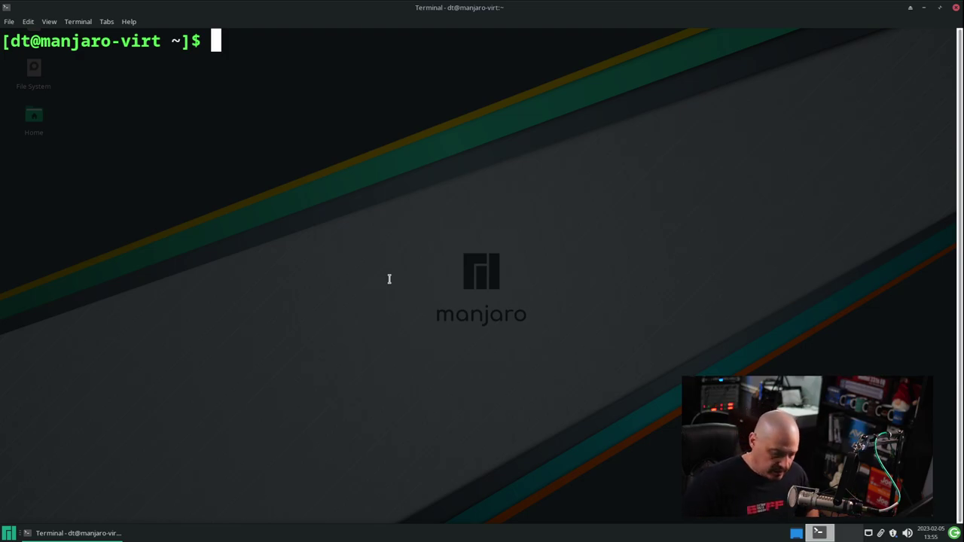
{"action": "type", "text": "git"}
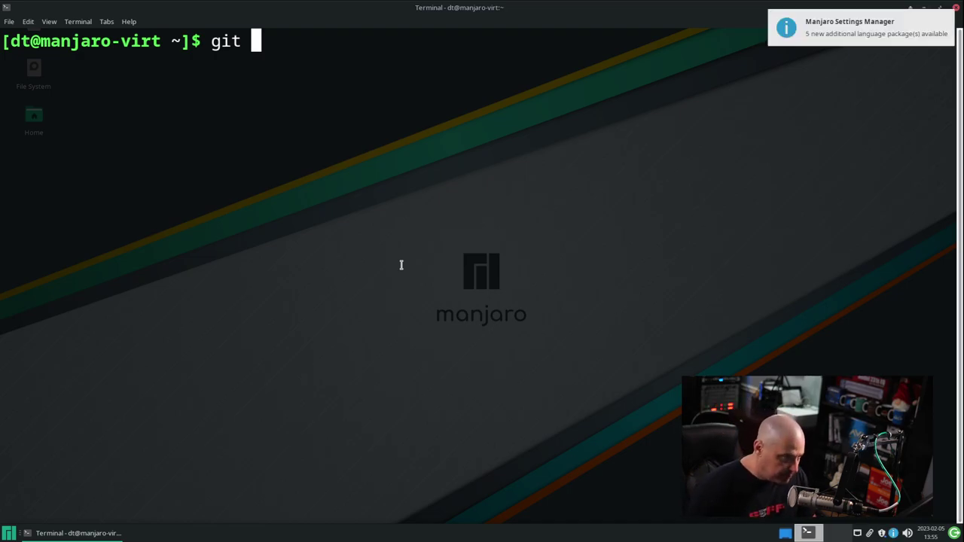
{"action": "type", "text": "clone htt"}
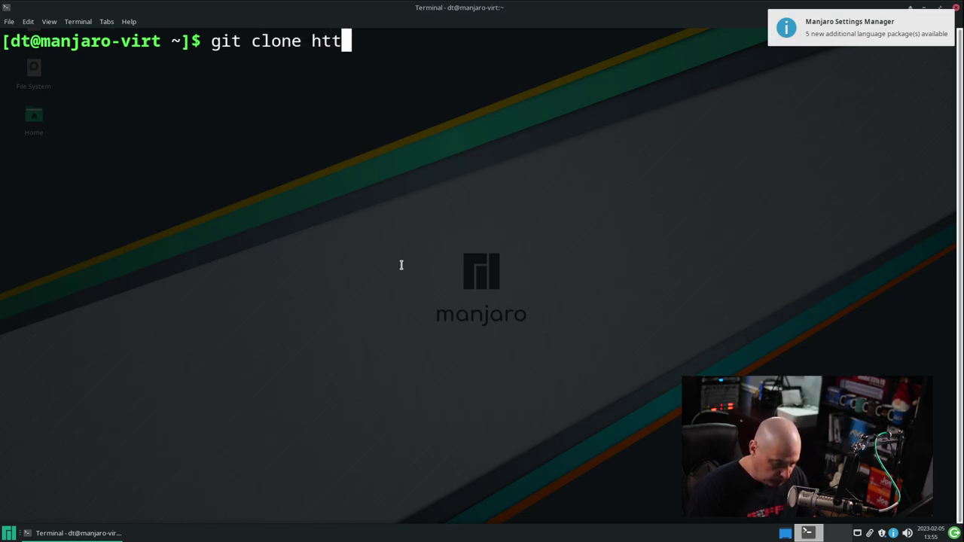
{"action": "type", "text": "ps://git"}
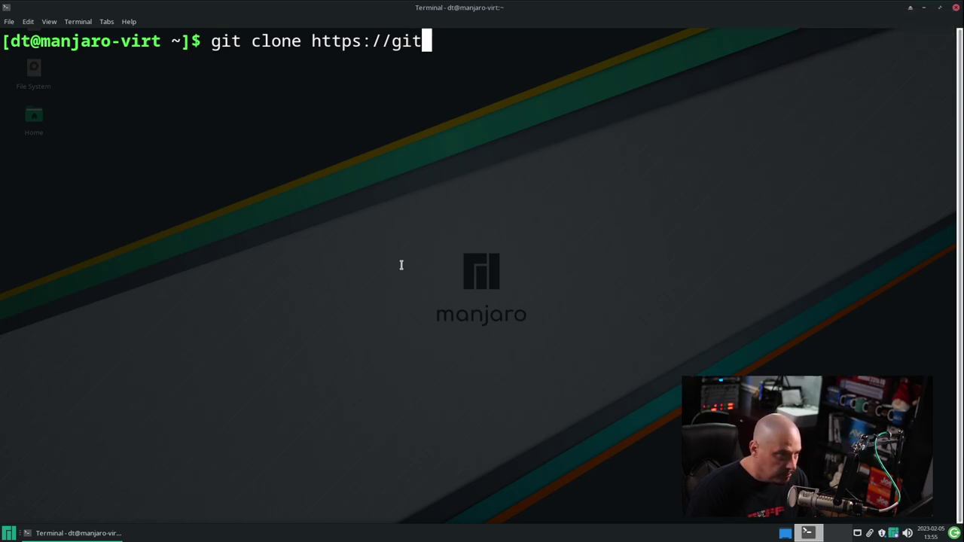
{"action": "type", "text": "lab.com/"}
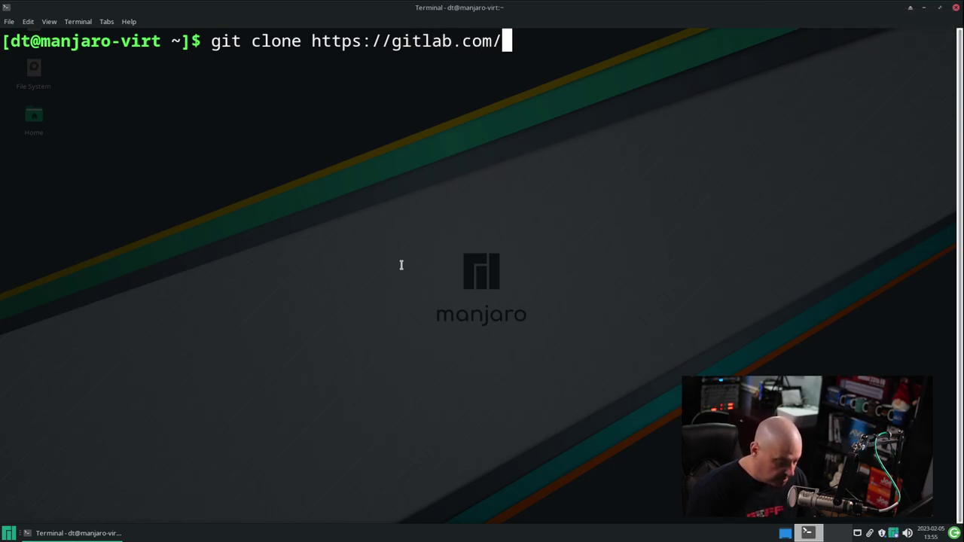
{"action": "type", "text": "dtos/dtos"}
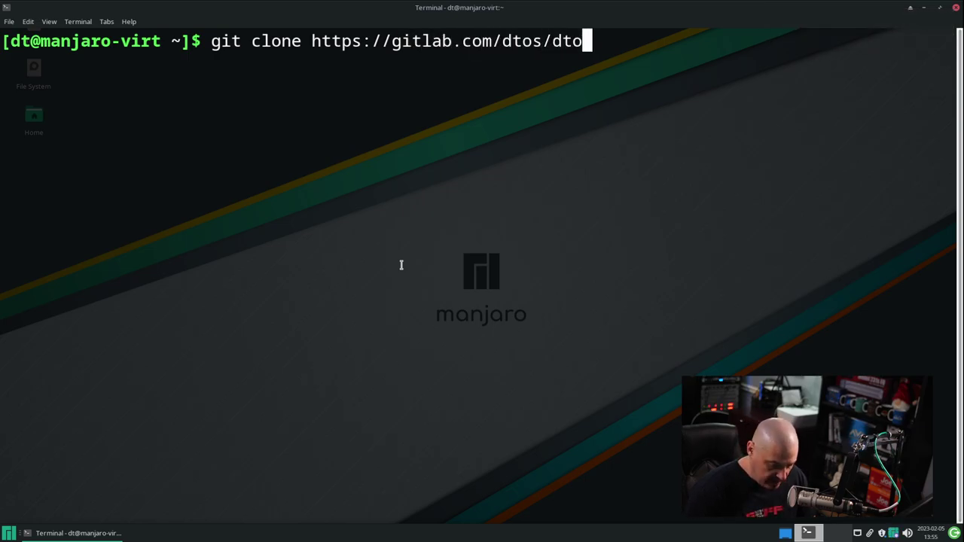
{"action": "key", "text": "Return"}
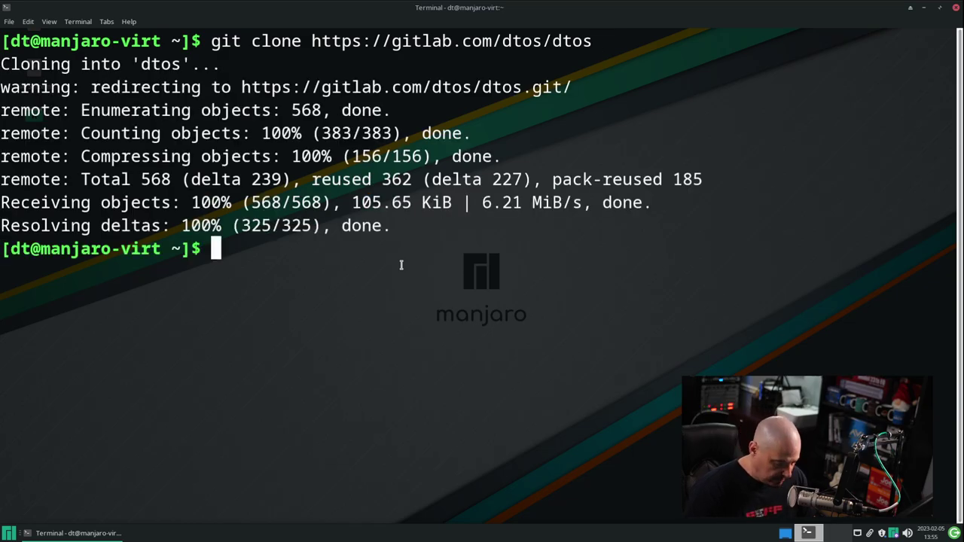
{"action": "type", "text": "ls"}
{"action": "key", "text": "Return"}
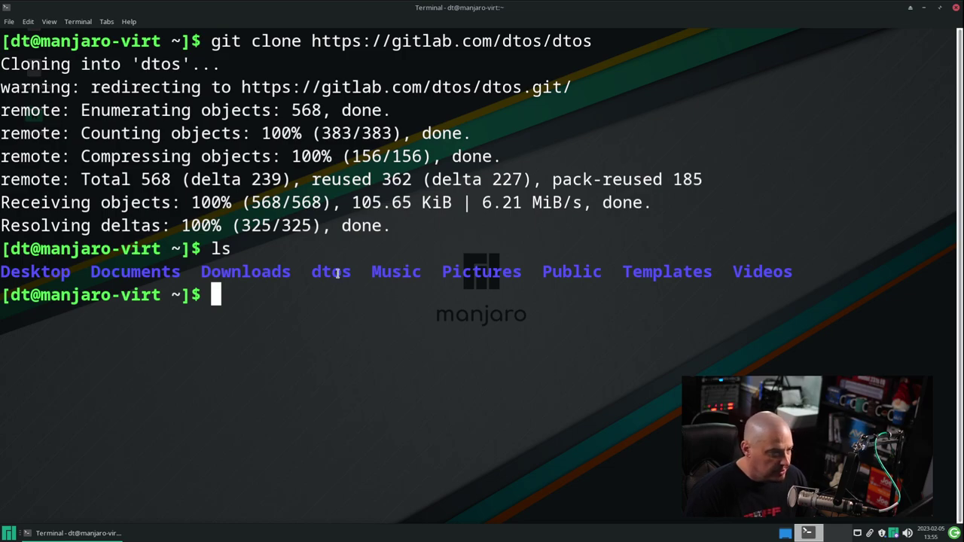
{"action": "double_click", "coordinate": [325, 272]}
{"action": "left_click", "coordinate": [322, 324]}
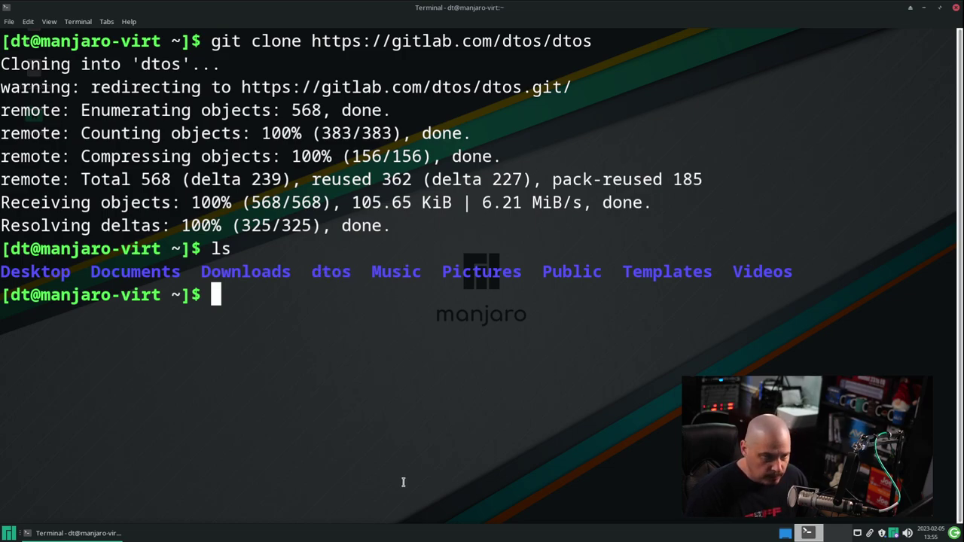
Enter the dtos folder, list its files and run the ./dtos install script.
{"action": "type", "text": "cd "}
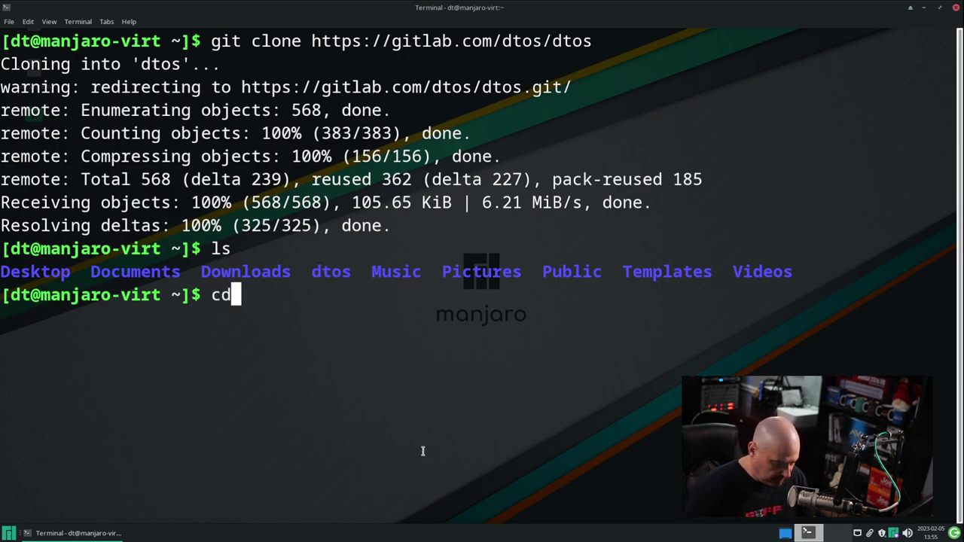
{"action": "type", "text": "dto"}
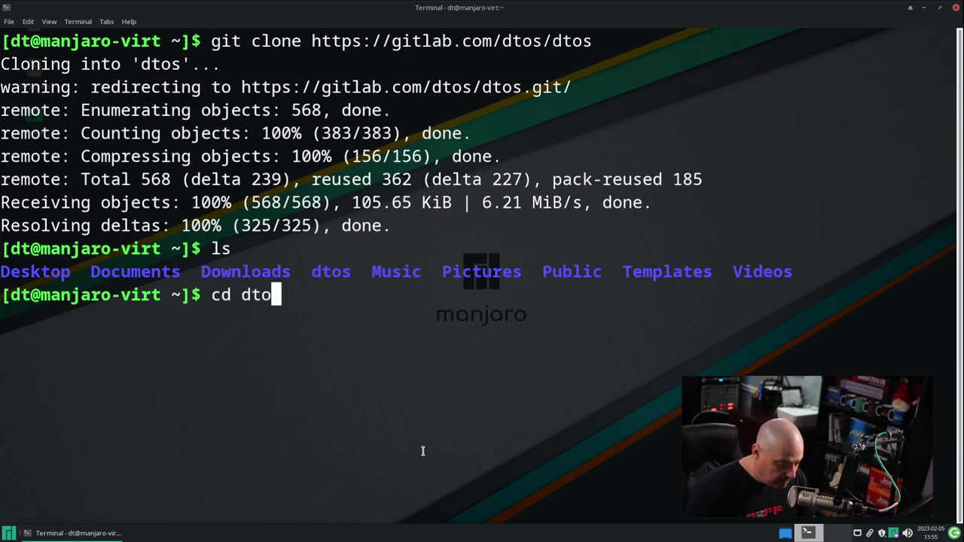
{"action": "type", "text": "s"}
{"action": "key", "text": "Return"}
{"action": "type", "text": "ls"}
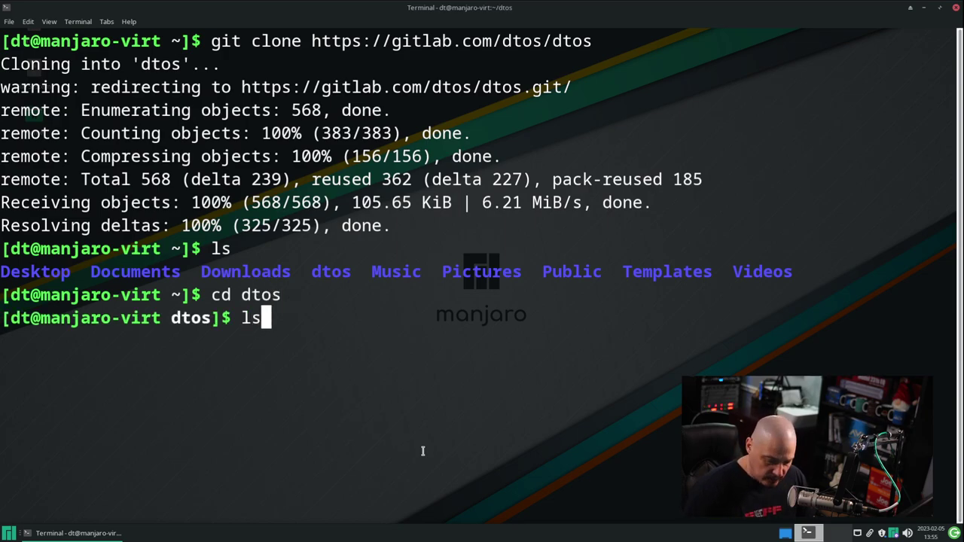
{"action": "key", "text": "Return"}
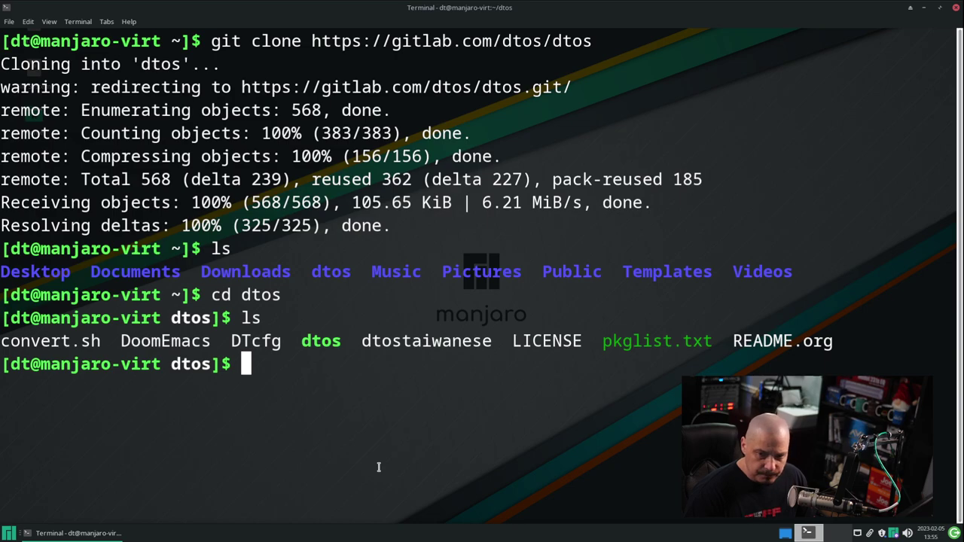
{"action": "left_click_drag", "start_coordinate": [302, 341], "coordinate": [360, 341]}
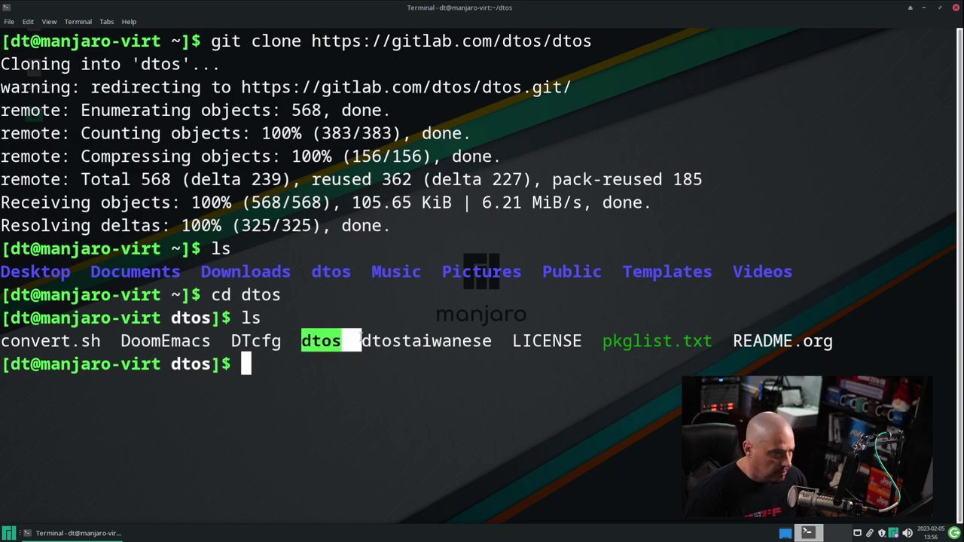
{"action": "triple_click", "coordinate": [324, 342]}
{"action": "left_click", "coordinate": [324, 342]}
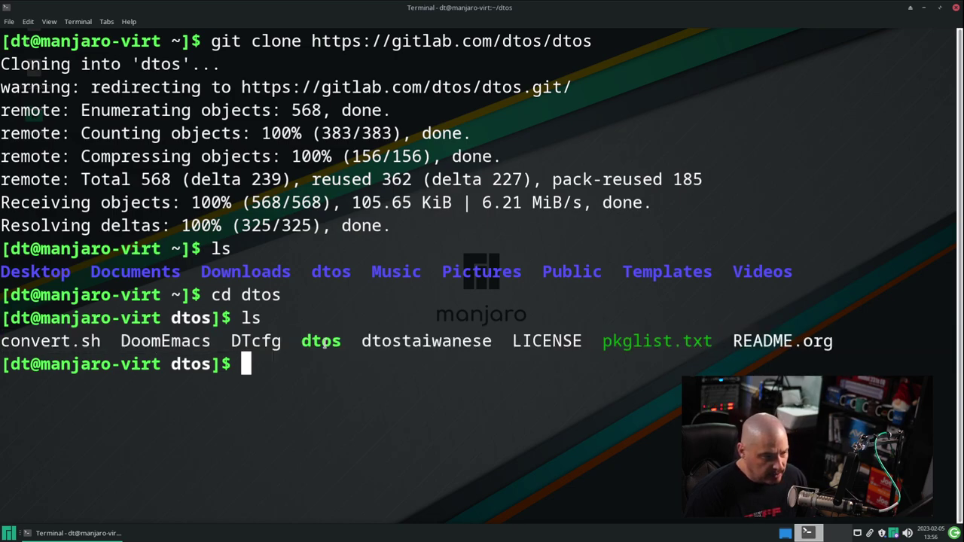
{"action": "left_click_drag", "start_coordinate": [302, 341], "coordinate": [341, 341]}
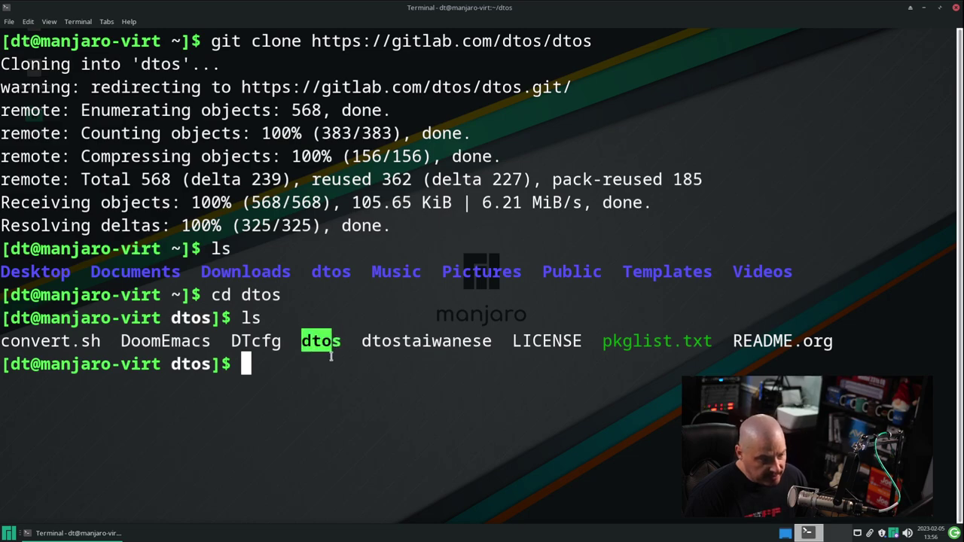
{"action": "left_click", "coordinate": [336, 340]}
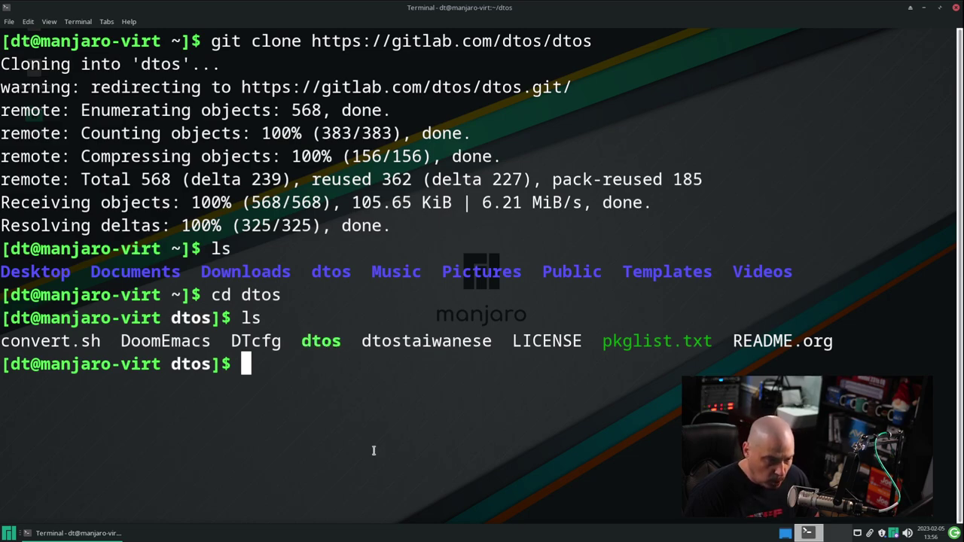
{"action": "type", "text": "."}
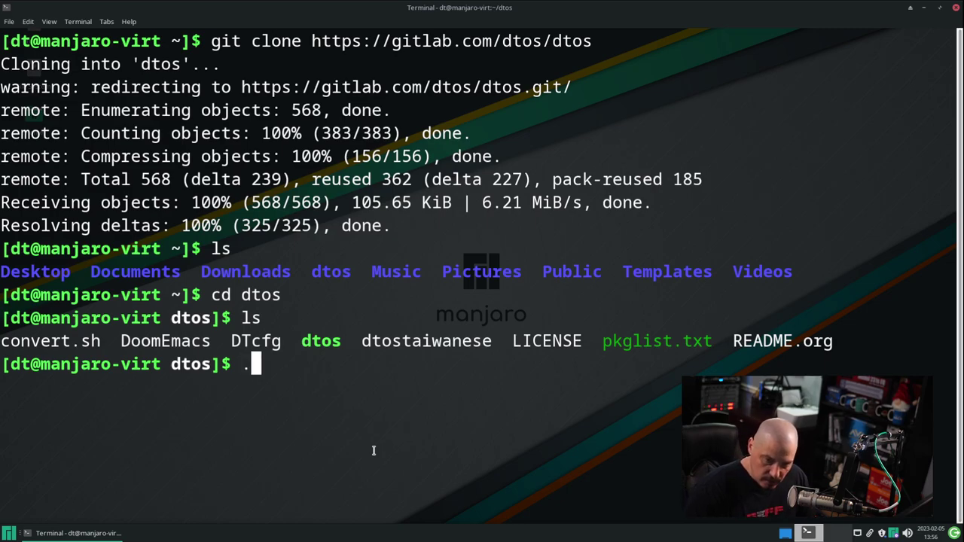
{"action": "type", "text": "/"}
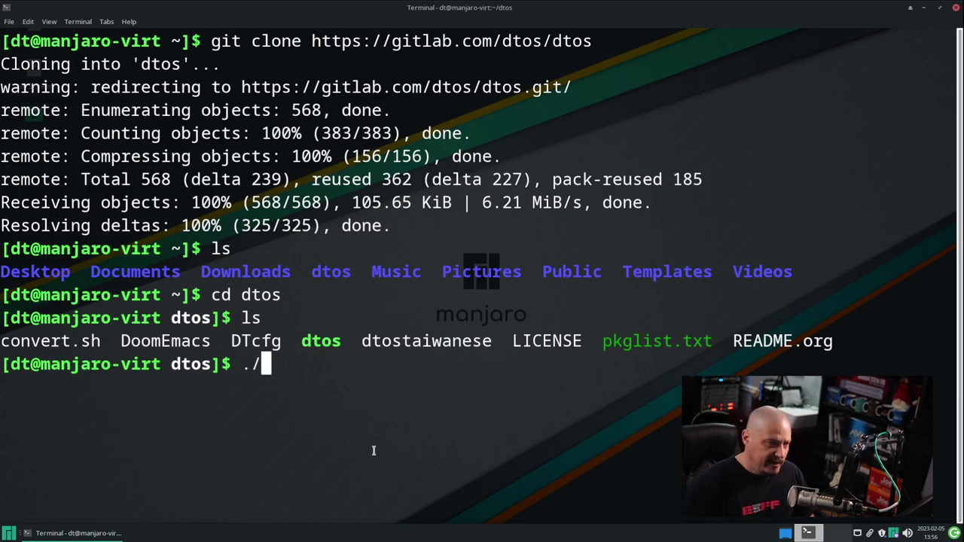
{"action": "type", "text": "dtos"}
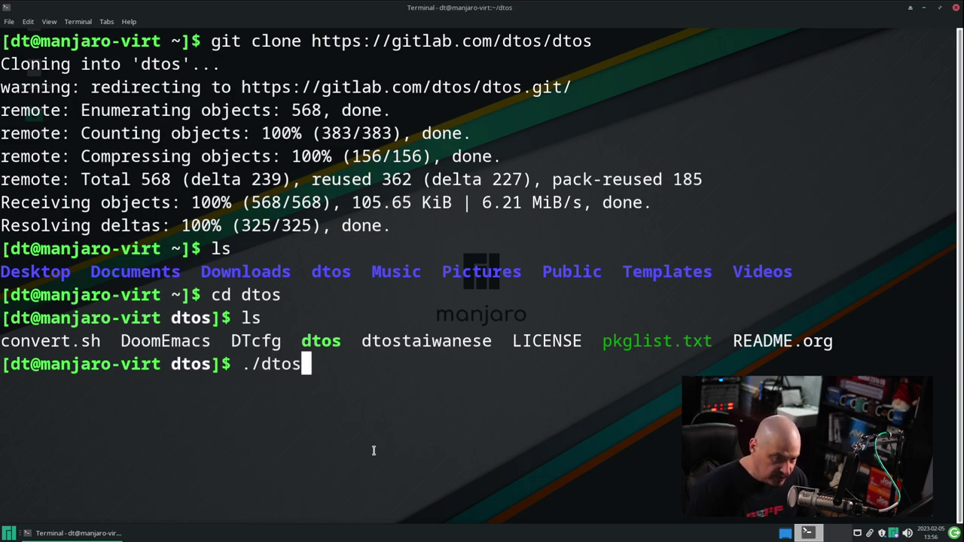
{"action": "key", "text": "Return"}
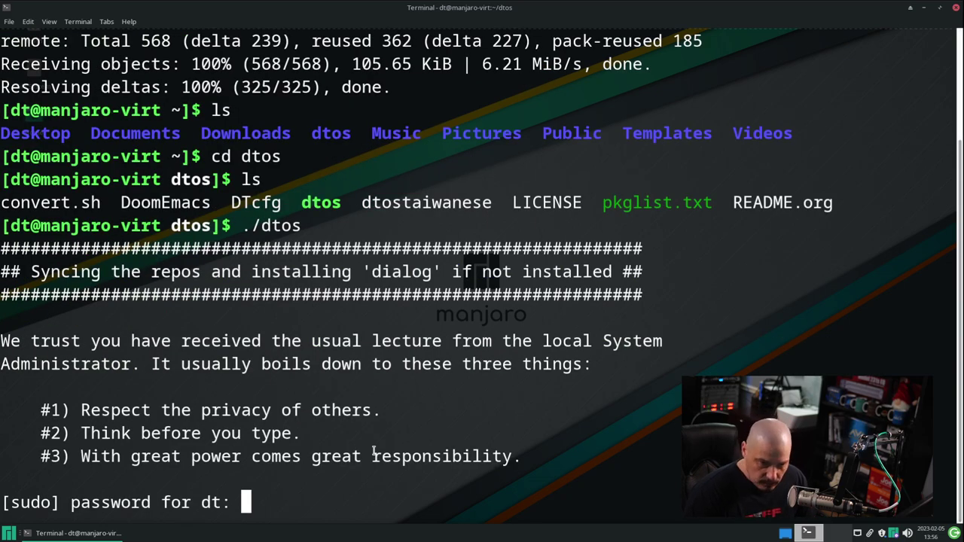
Submit the sudo password and get past the DTOS introduction and ParallelDownloads warning.
{"action": "key", "text": "Return"}
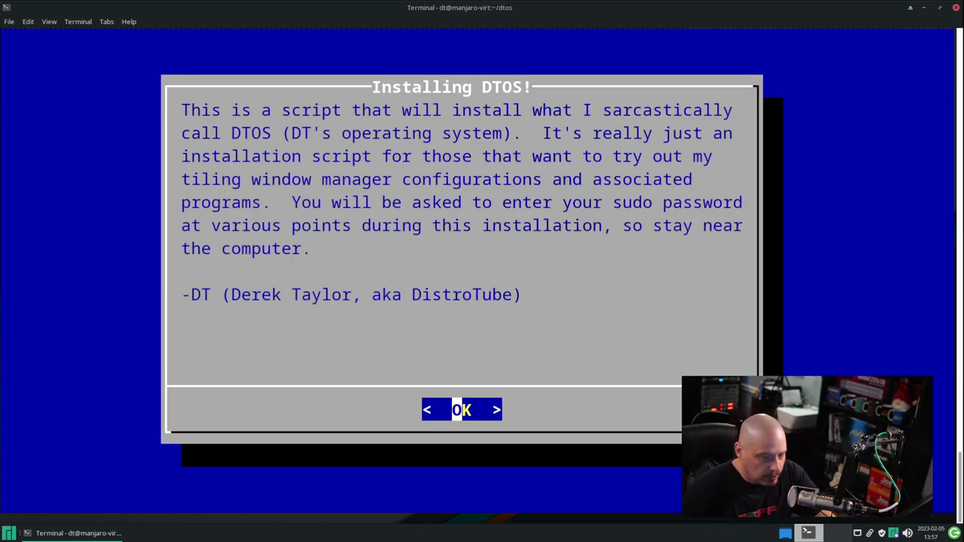
{"action": "key", "text": "Return"}
{"action": "key", "text": "Return"}
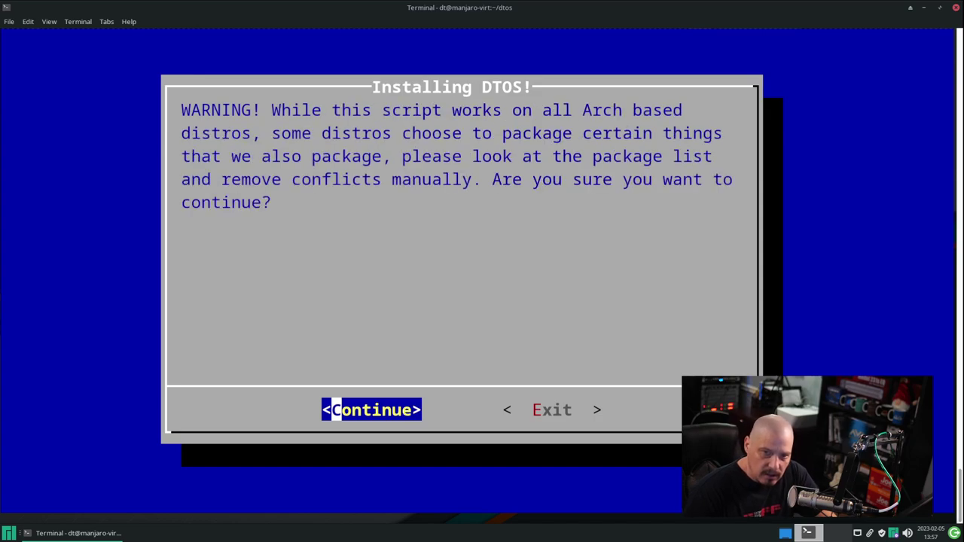
{"action": "key", "text": "Return"}
{"action": "key", "text": "Return"}
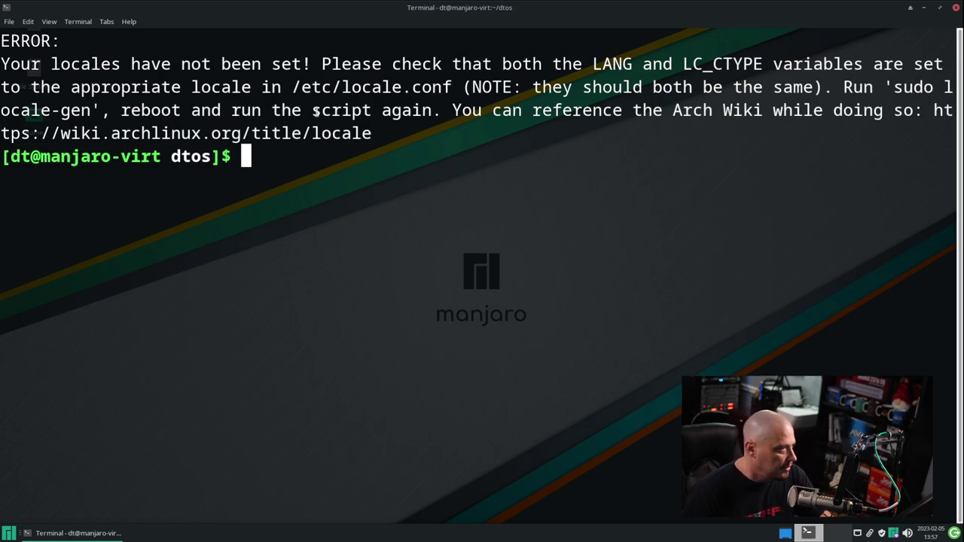
{"action": "left_click_drag", "start_coordinate": [452, 87], "coordinate": [293, 87]}
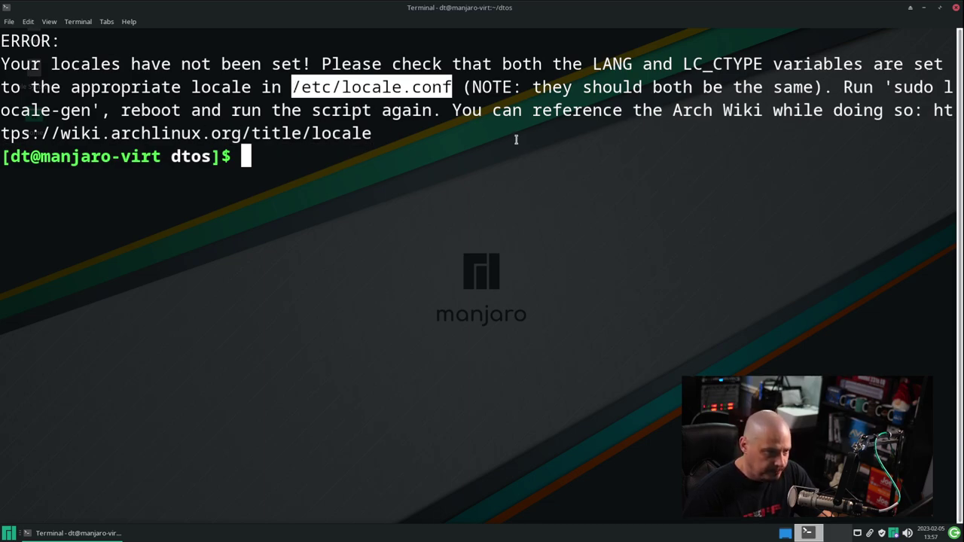
{"action": "left_click_drag", "start_coordinate": [593, 64], "coordinate": [764, 64]}
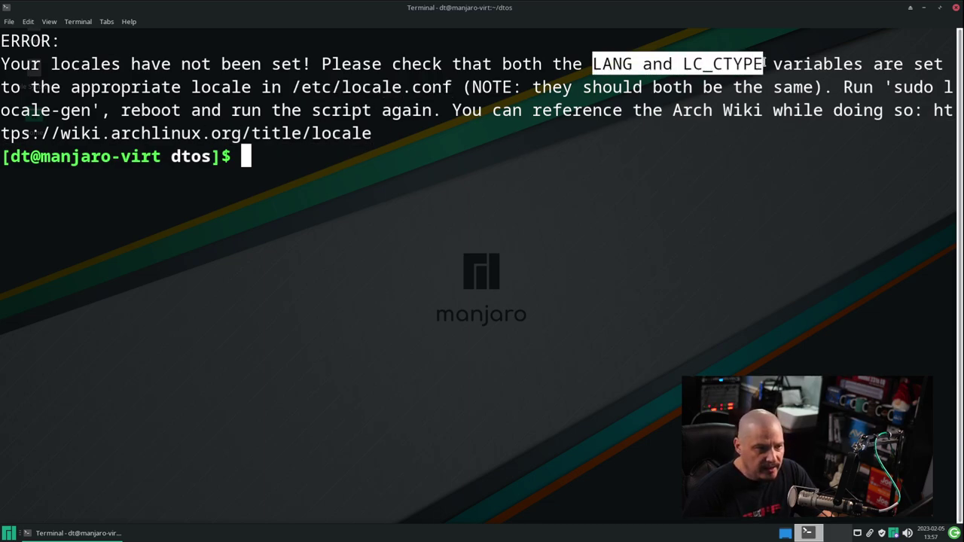
{"action": "left_click", "coordinate": [292, 86]}
{"action": "left_click_drag", "start_coordinate": [292, 87], "coordinate": [452, 87]}
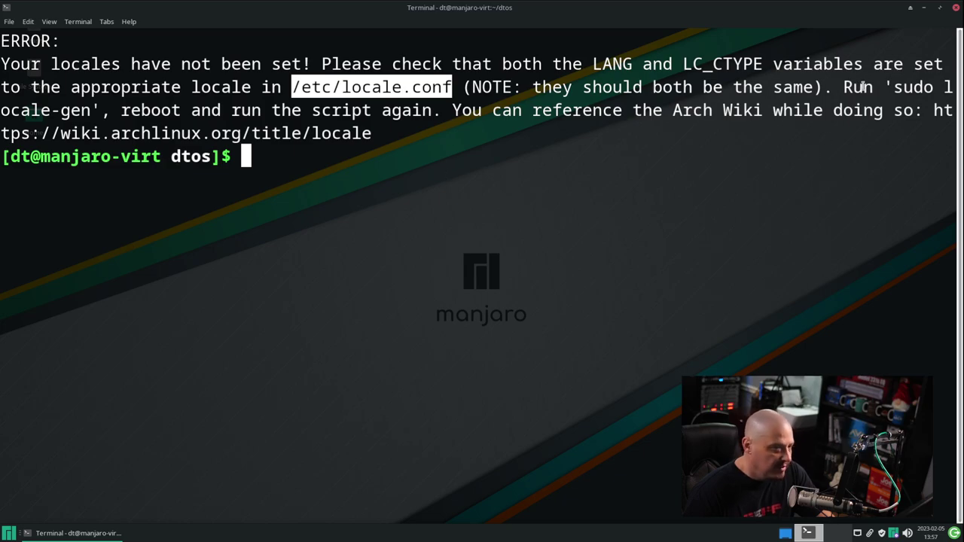
{"action": "left_click", "coordinate": [505, 201]}
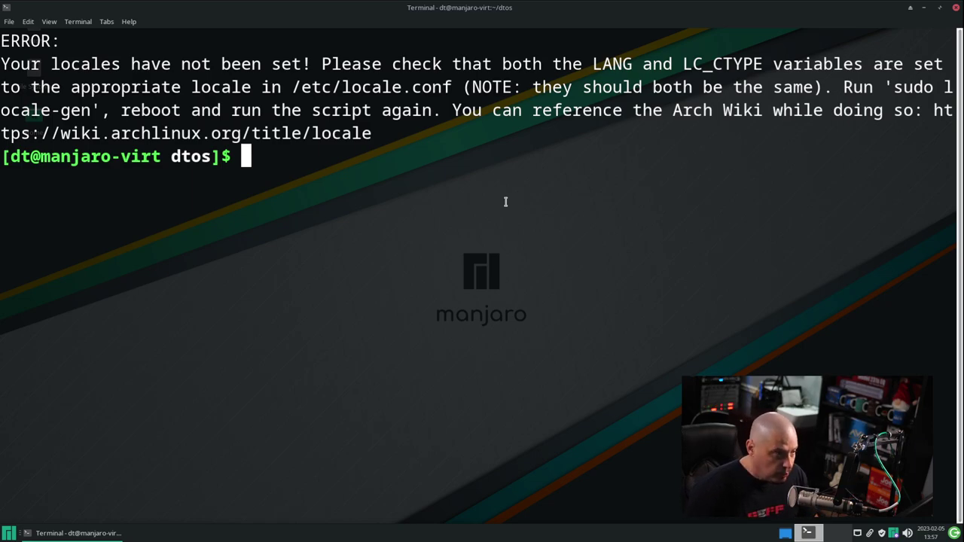
Install vim with sudo pacman -S vim, then reopen /etc/locale.conf in vim.
{"action": "type", "text": "sudo "}
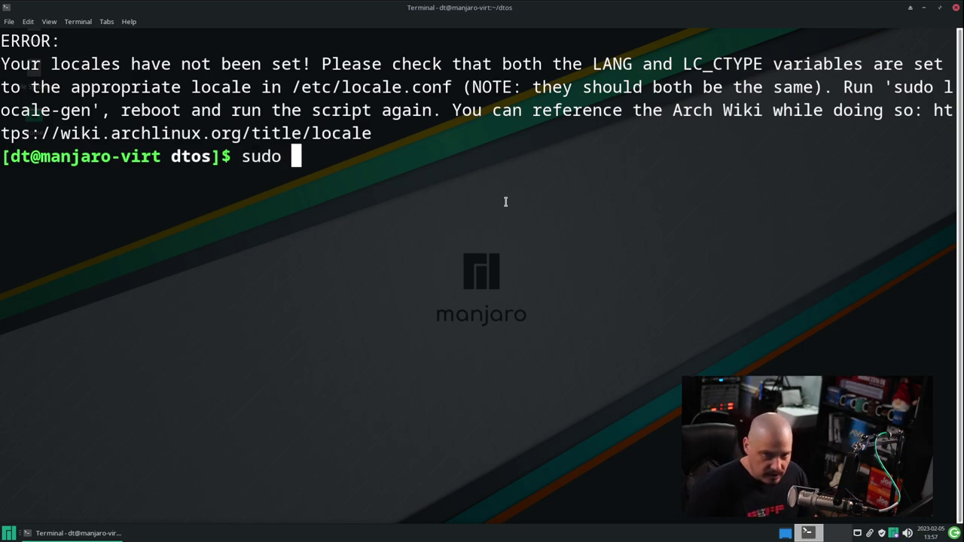
{"action": "type", "text": "vim "}
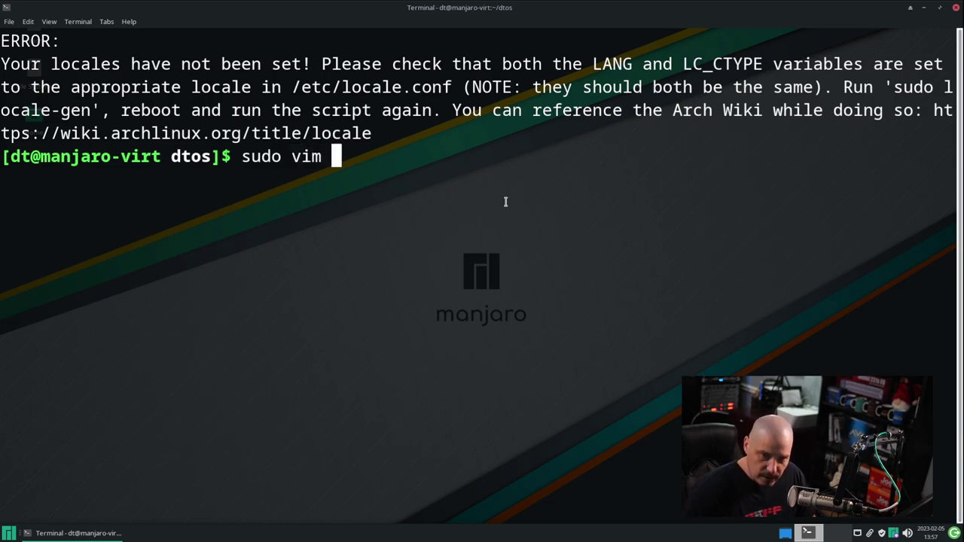
{"action": "type", "text": "/etc/local"}
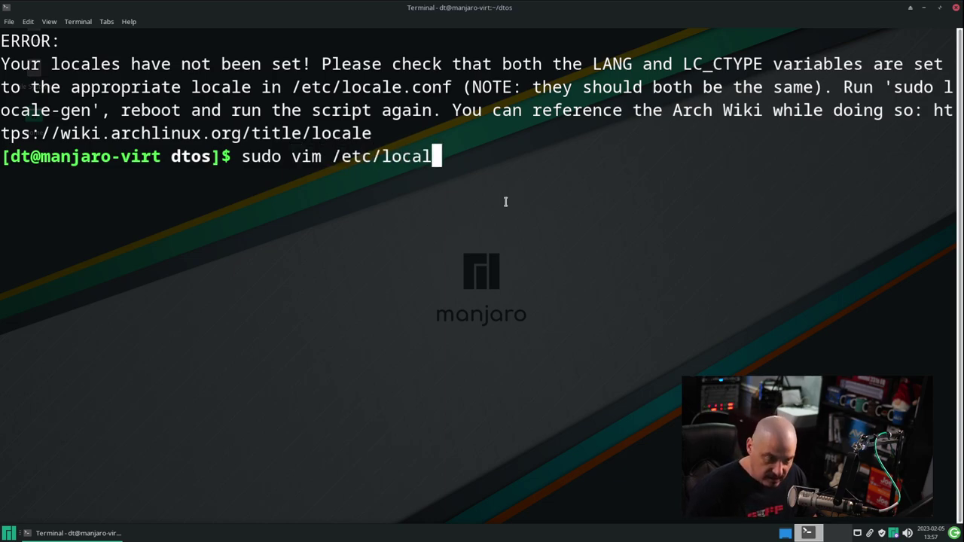
{"action": "type", "text": "e.conf"}
{"action": "key", "text": "Return"}
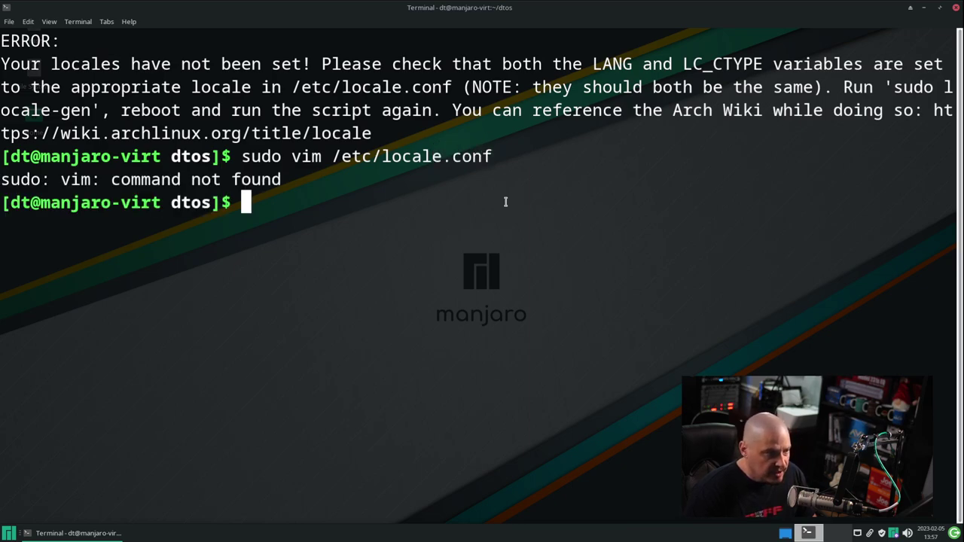
{"action": "type", "text": "s"}
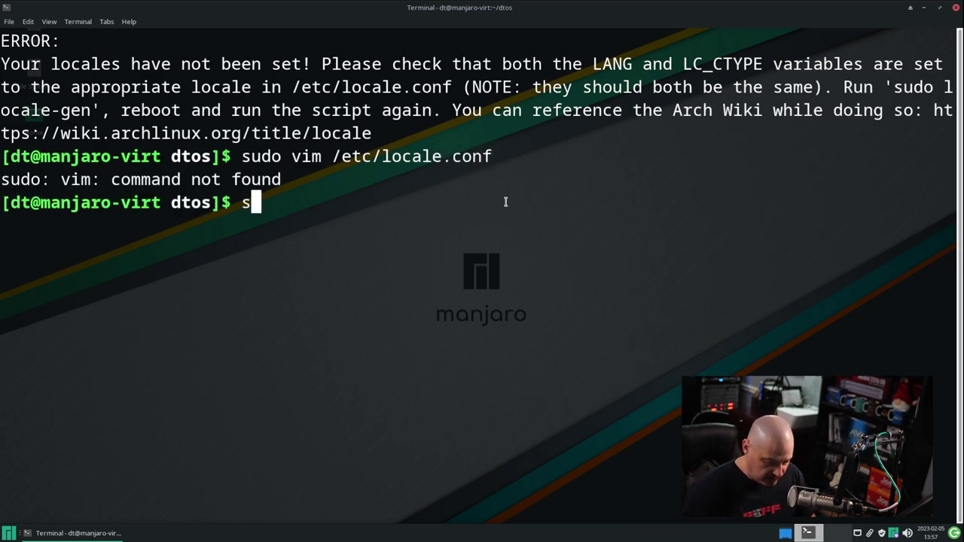
{"action": "type", "text": "udo pacman -S vim"}
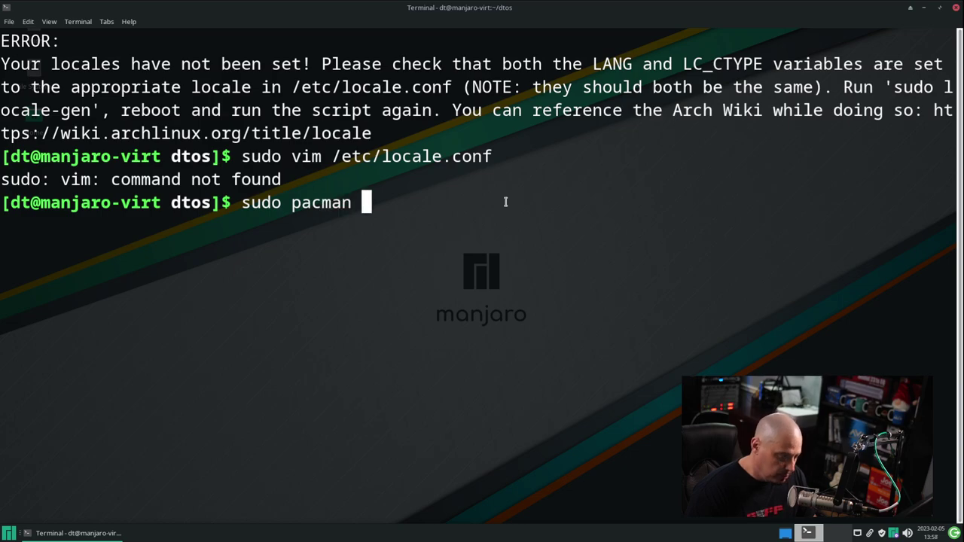
{"action": "key", "text": "Return"}
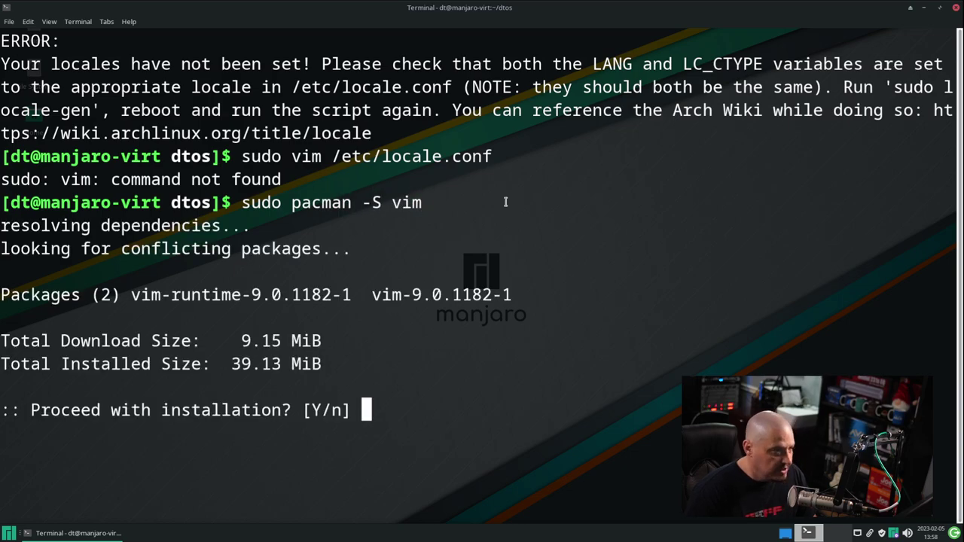
{"action": "key", "text": "Return"}
{"action": "key", "text": "Up"}
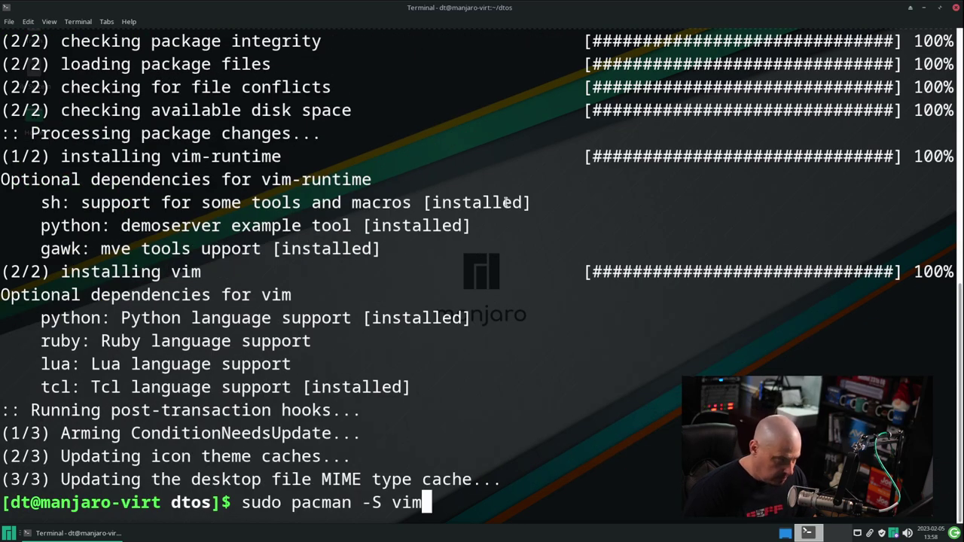
{"action": "key", "text": "Up"}
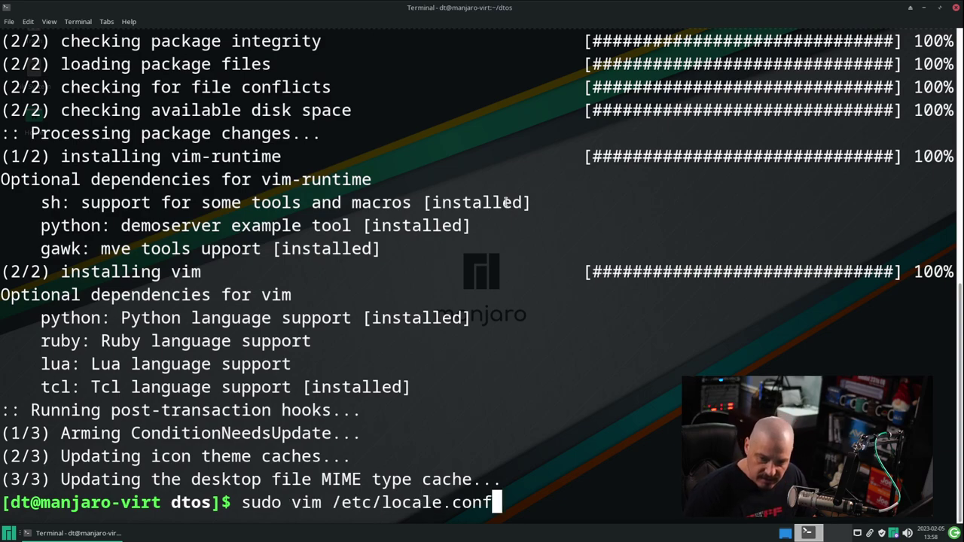
{"action": "key", "text": "Return"}
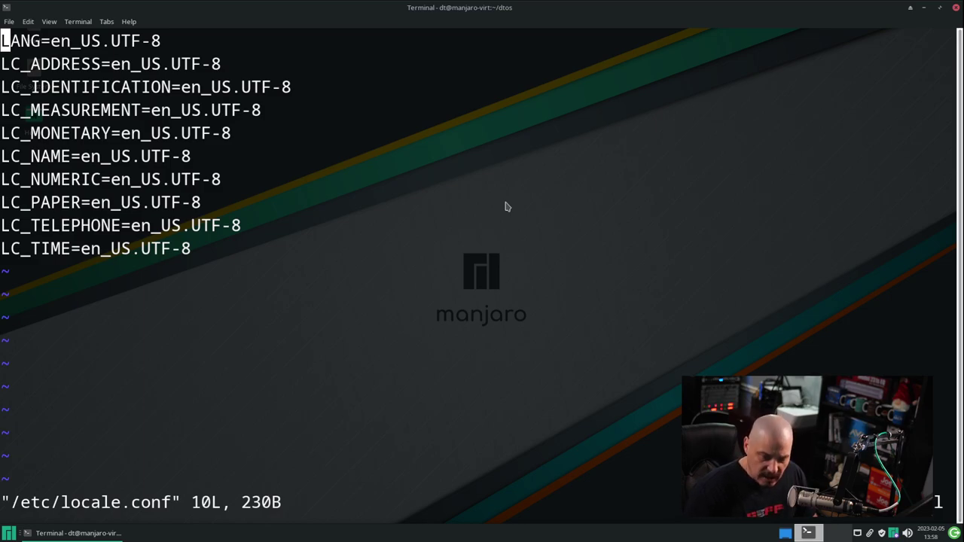
Add an LC_CTYPE line by copying the LANG line, then save and quit with :wq.
{"action": "key", "text": "y"}
{"action": "key", "text": "y"}
{"action": "key", "text": "p"}
{"action": "key", "text": "l"}
{"action": "key", "text": "l"}
{"action": "key", "text": "l"}
{"action": "key", "text": "l"}
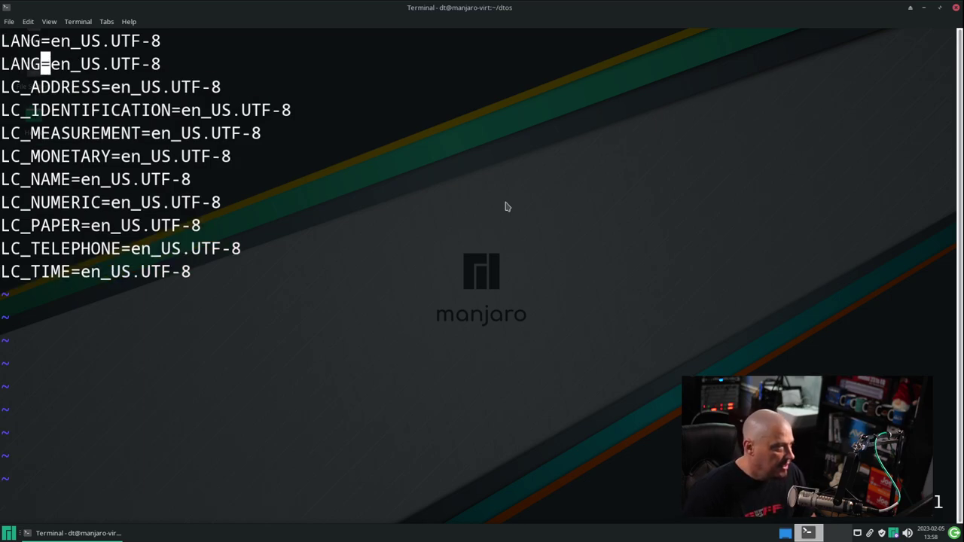
{"action": "key", "text": "i"}
{"action": "key", "text": "BackSpace"}
{"action": "key", "text": "BackSpace"}
{"action": "key", "text": "BackSpace"}
{"action": "type", "text": "C_"}
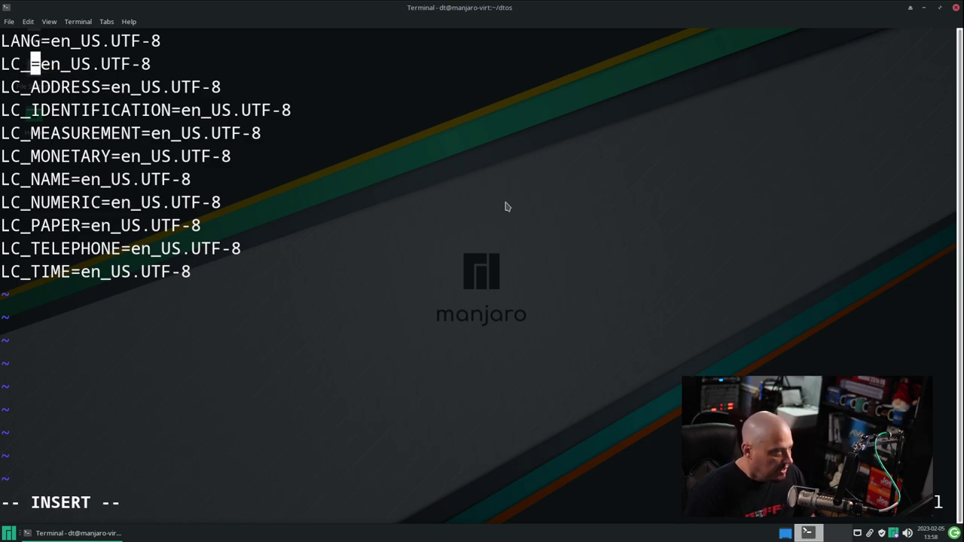
{"action": "type", "text": "CTYPE"}
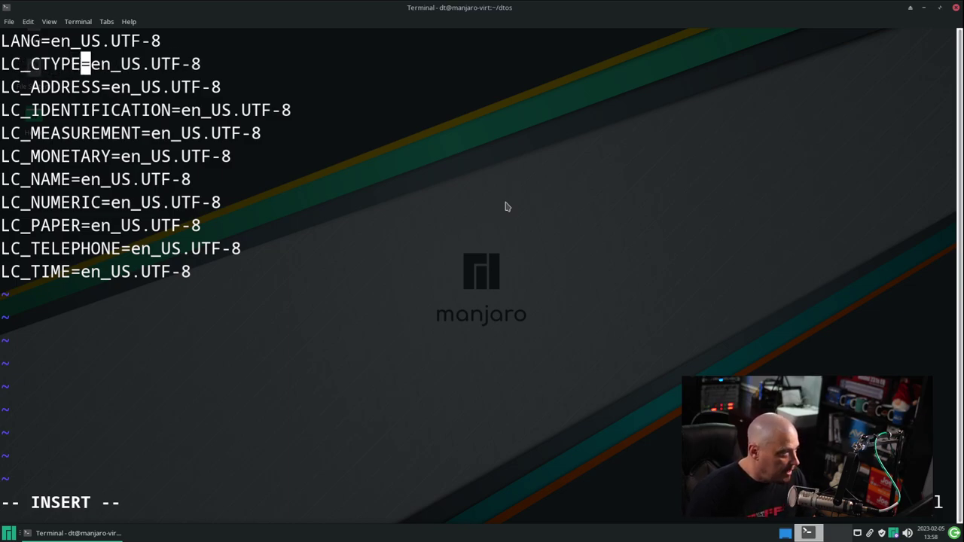
{"action": "key", "text": "Escape"}
{"action": "type", "text": ":wq"}
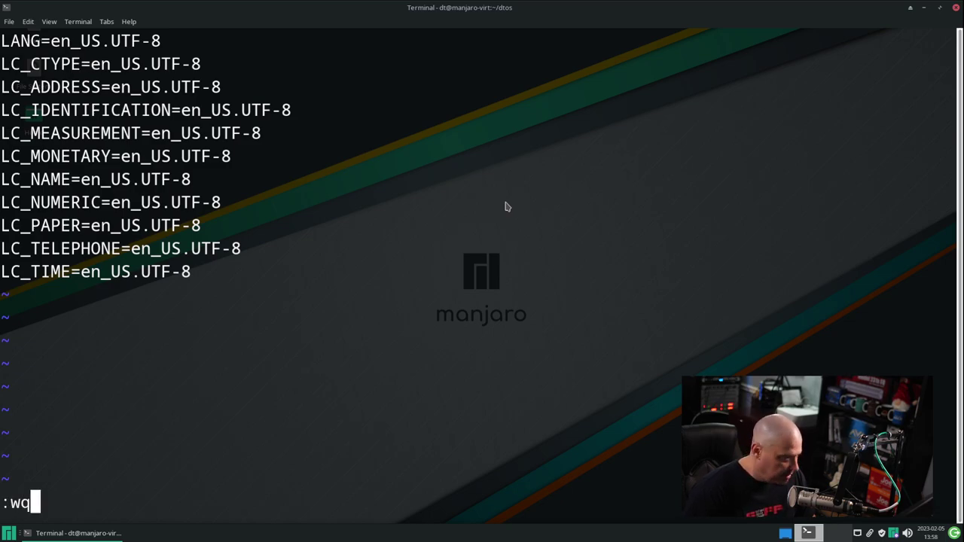
{"action": "key", "text": "Return"}
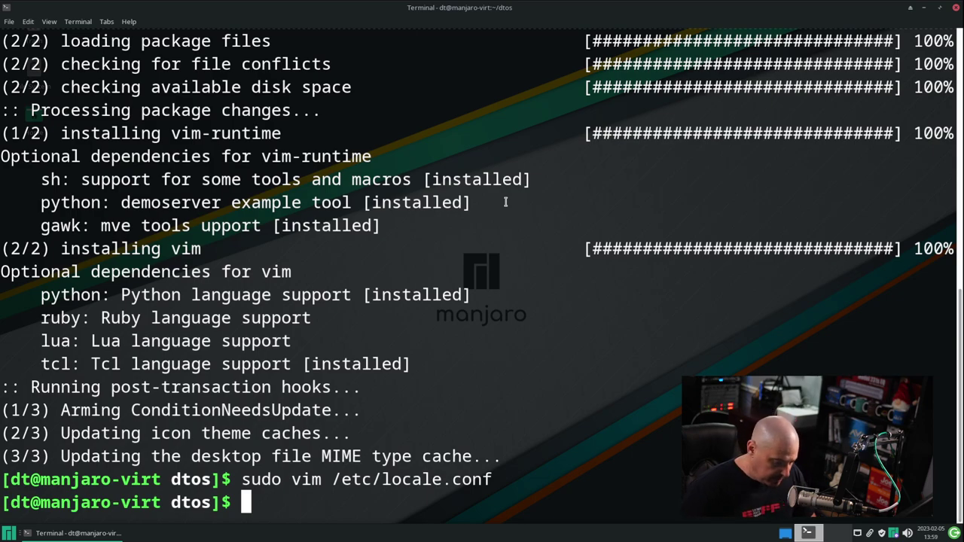
Run reboot to restart the Manjaro VM.
{"action": "type", "text": "reboot"}
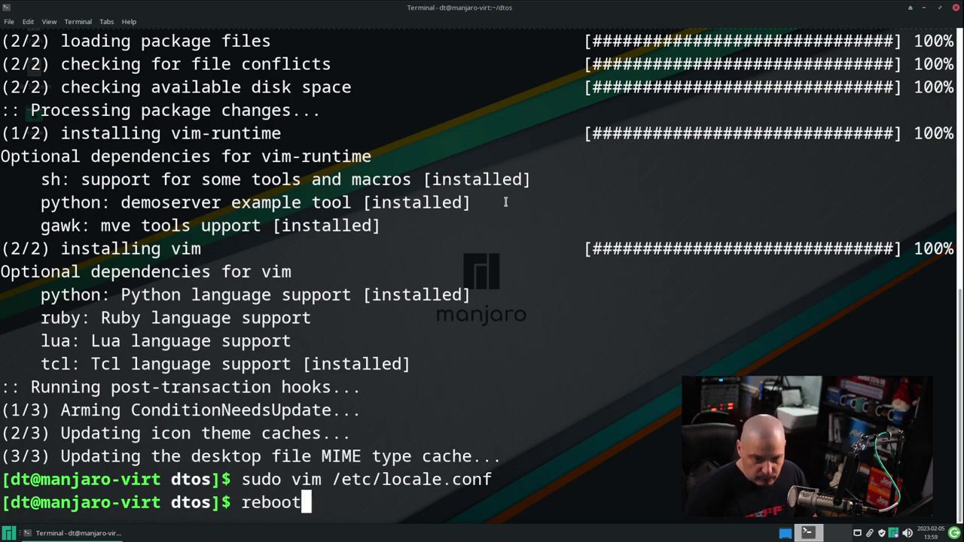
{"action": "key", "text": "Return"}
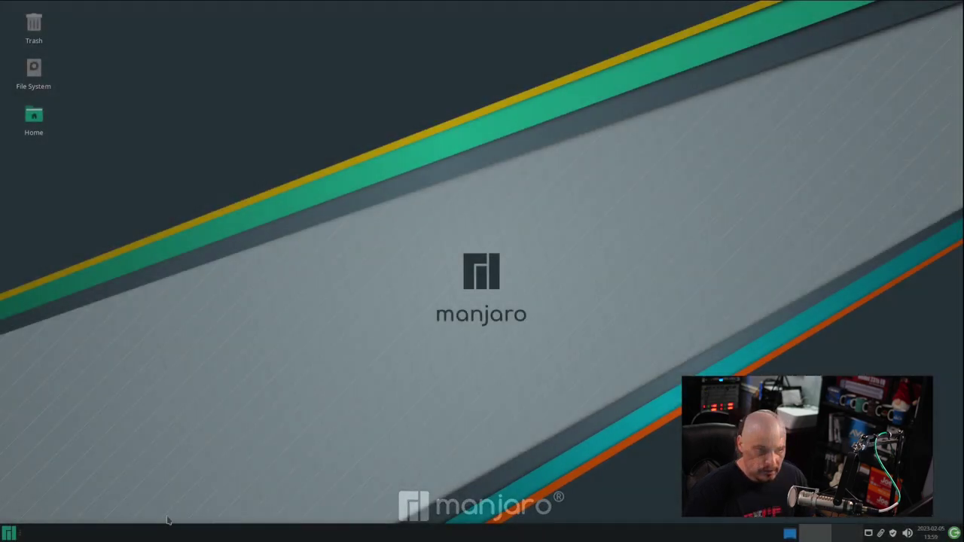
Launch a new maximized Terminal Emulator, enlarge its font and delete stray '=' characters.
{"action": "left_click", "coordinate": [11, 535]}
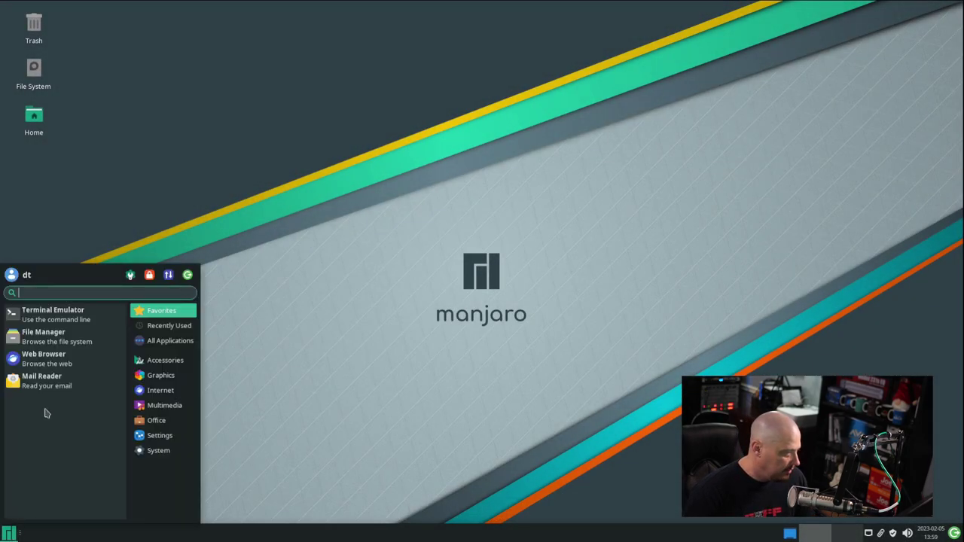
{"action": "left_click", "coordinate": [73, 319]}
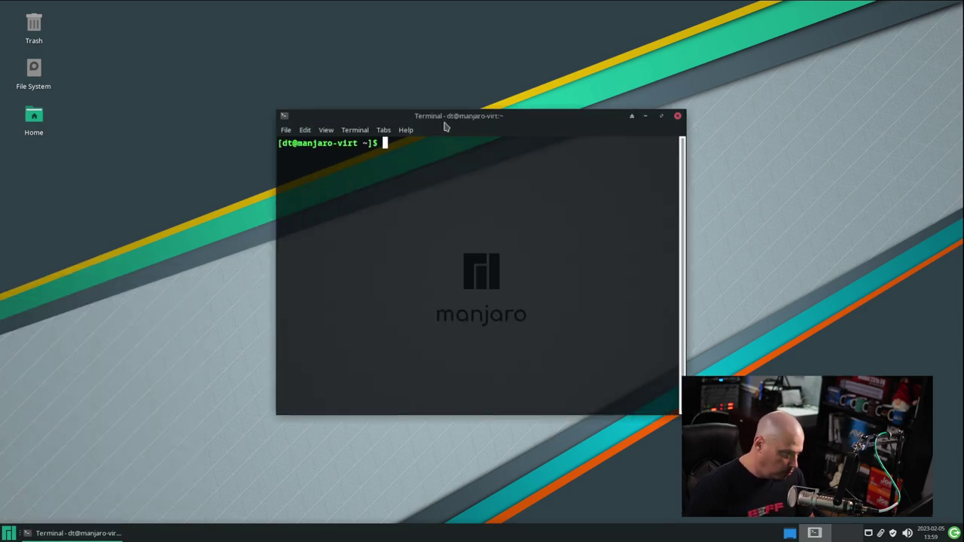
{"action": "double_click", "coordinate": [444, 121]}
{"action": "type", "text": "===="}
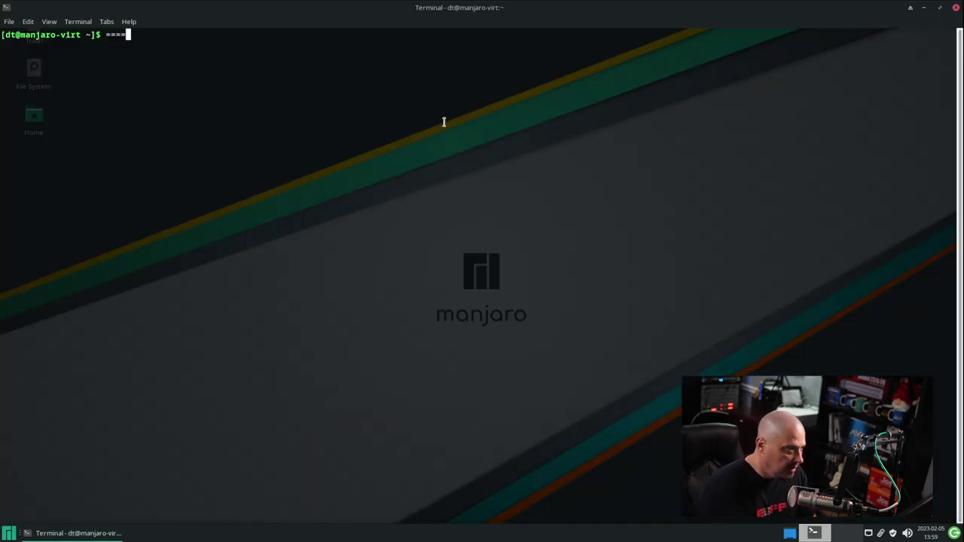
{"action": "key", "text": "ctrl+plus"}
{"action": "key", "text": "ctrl+plus"}
{"action": "key", "text": "BackSpace"}
{"action": "key", "text": "ctrl+plus"}
{"action": "key", "text": "BackSpace"}
{"action": "key", "text": "BackSpace"}
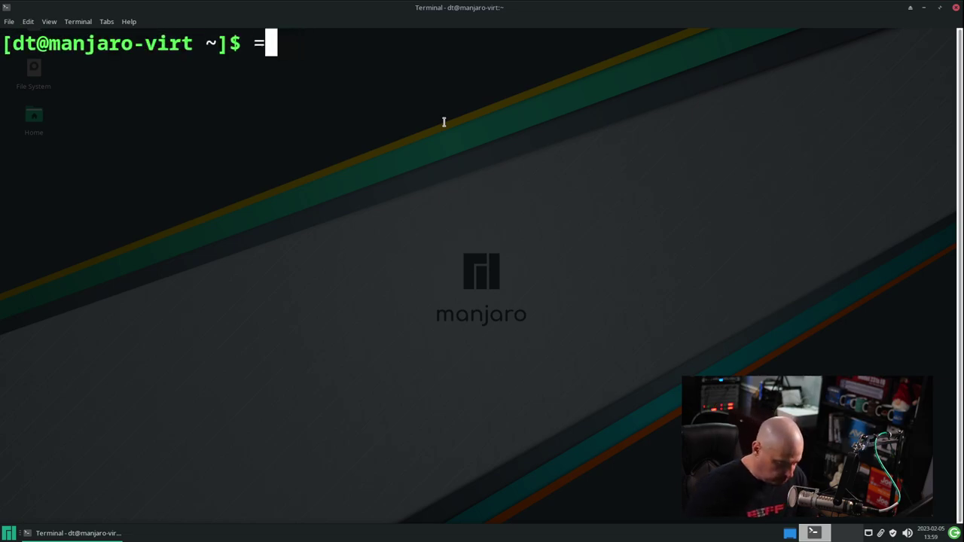
{"action": "key", "text": "BackSpace"}
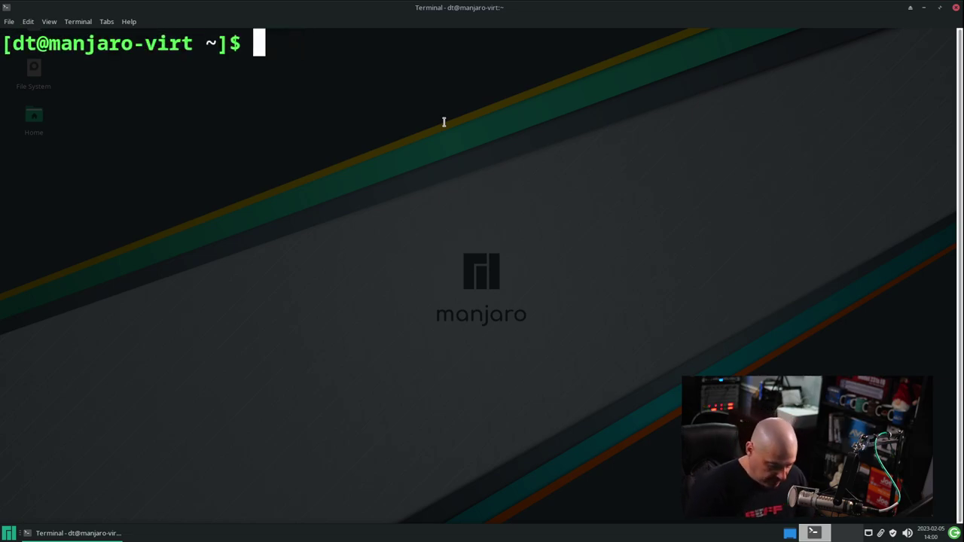
Change into the dtos folder and list its contents.
{"action": "type", "text": "cd dtos"}
{"action": "key", "text": "Return"}
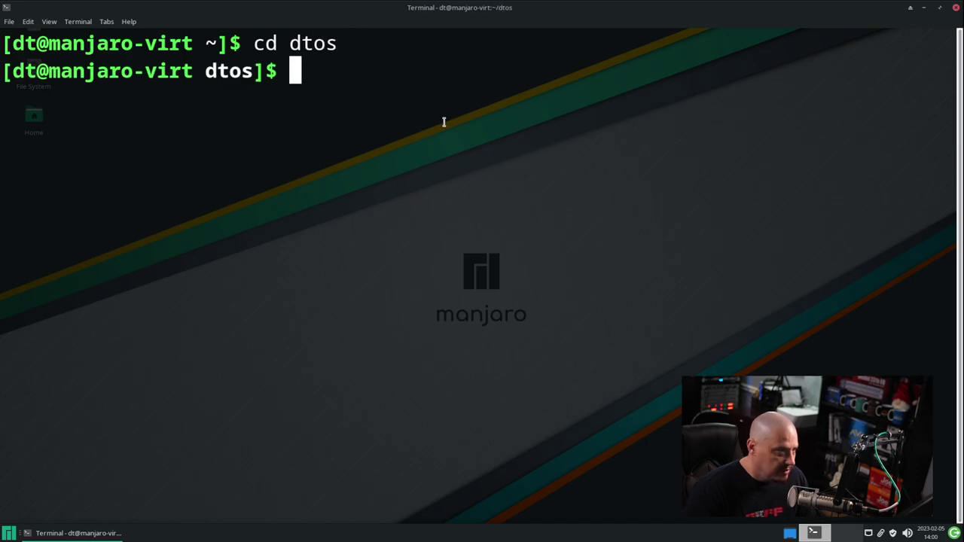
{"action": "type", "text": "ls"}
{"action": "key", "text": "Return"}
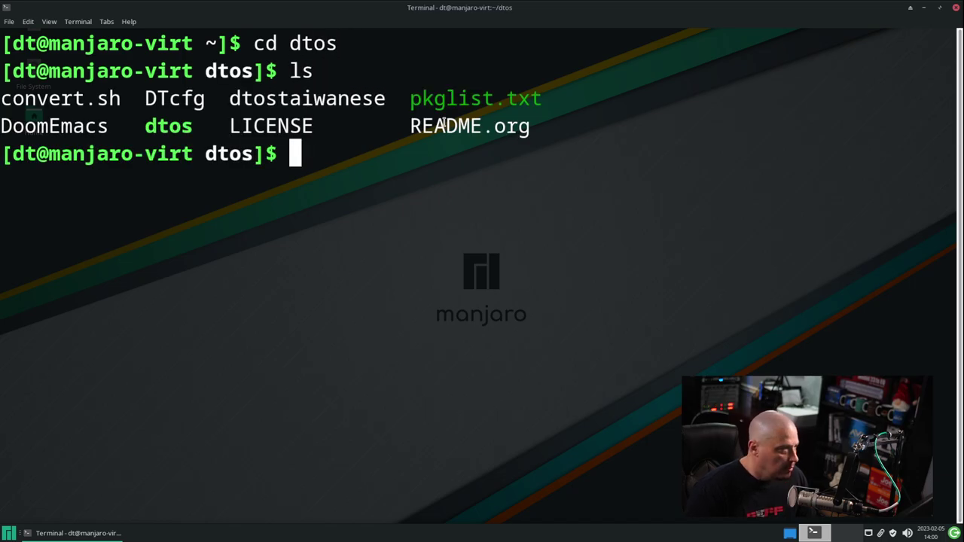
Run ./dtos, enter the sudo password, and accept the intro, conflict and beta-testing warnings.
{"action": "type", "text": "./dtos"}
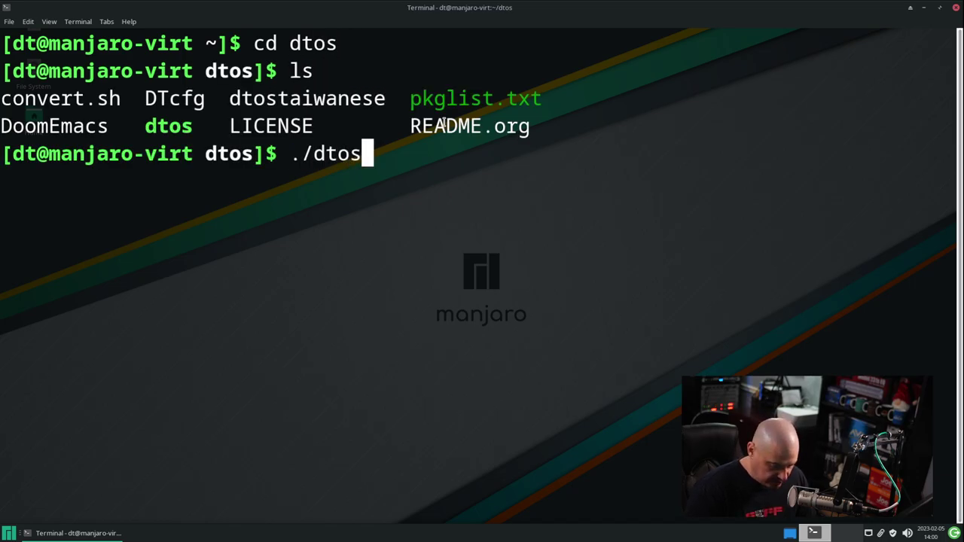
{"action": "key", "text": "Return"}
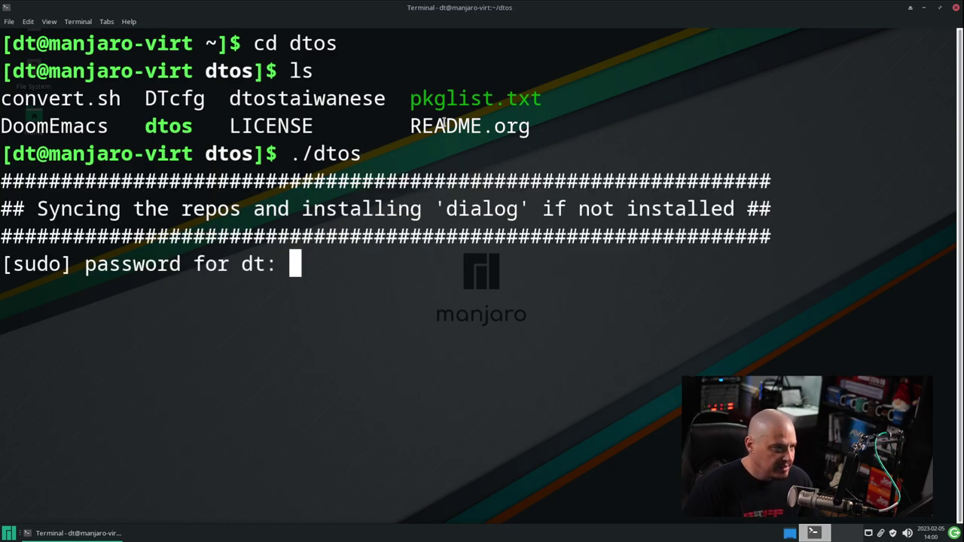
{"action": "key", "text": "Return"}
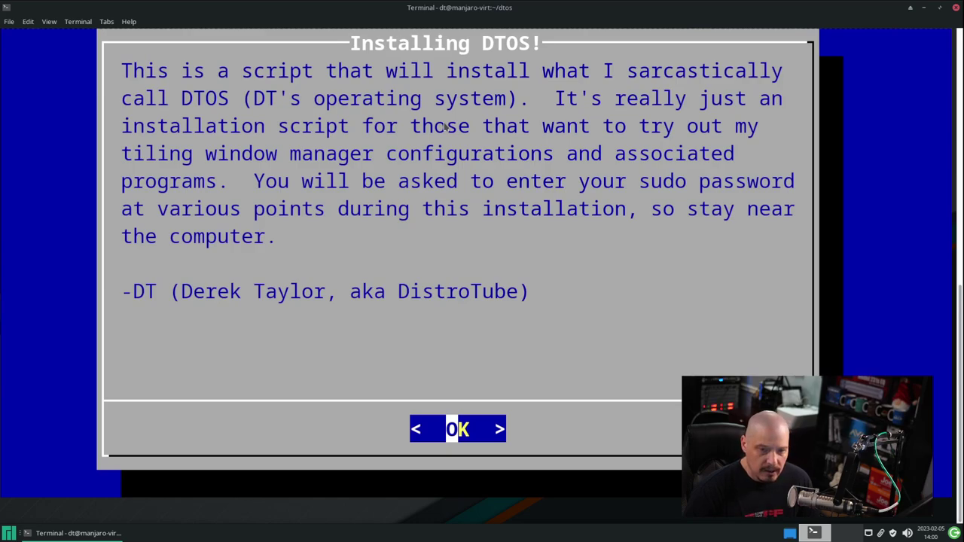
{"action": "key", "text": "Return"}
{"action": "key", "text": "Return"}
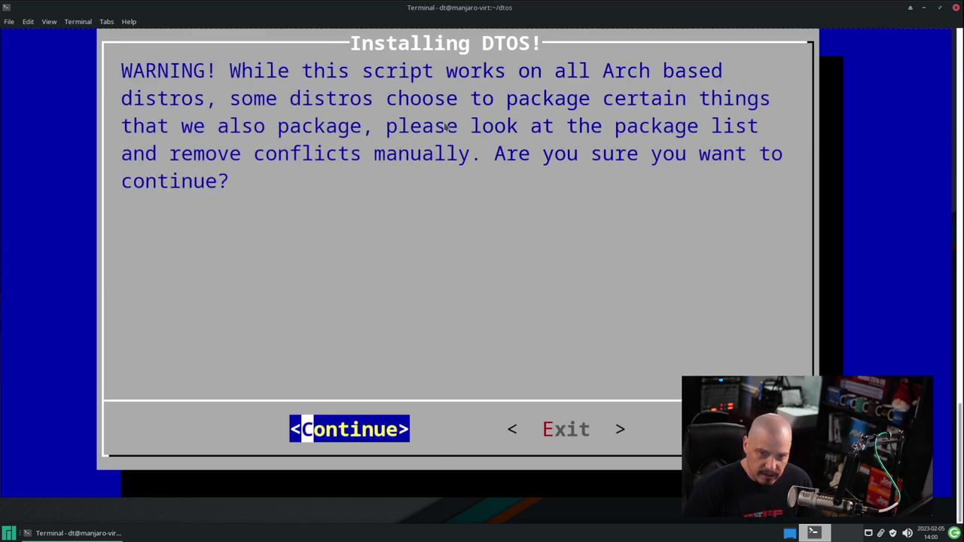
{"action": "key", "text": "Return"}
{"action": "key", "text": "Return"}
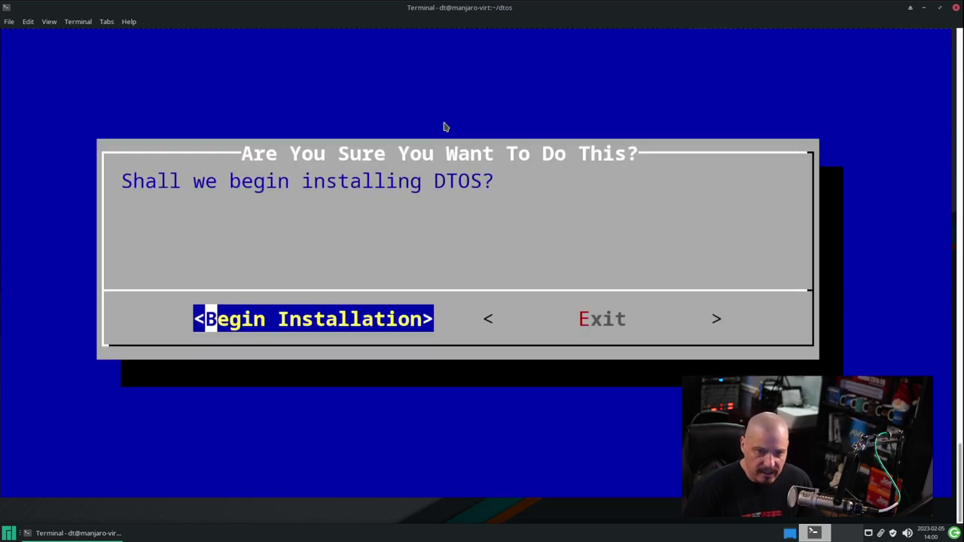
{"action": "key", "text": "Return"}
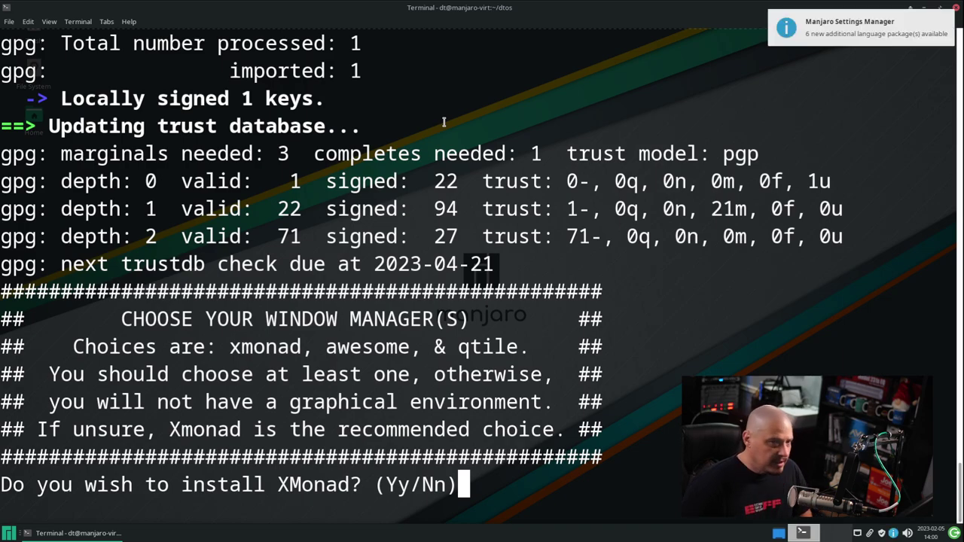
Dismiss the settings manager notification, answer Y to XMonad and approve its package installation.
{"action": "left_click", "coordinate": [825, 36]}
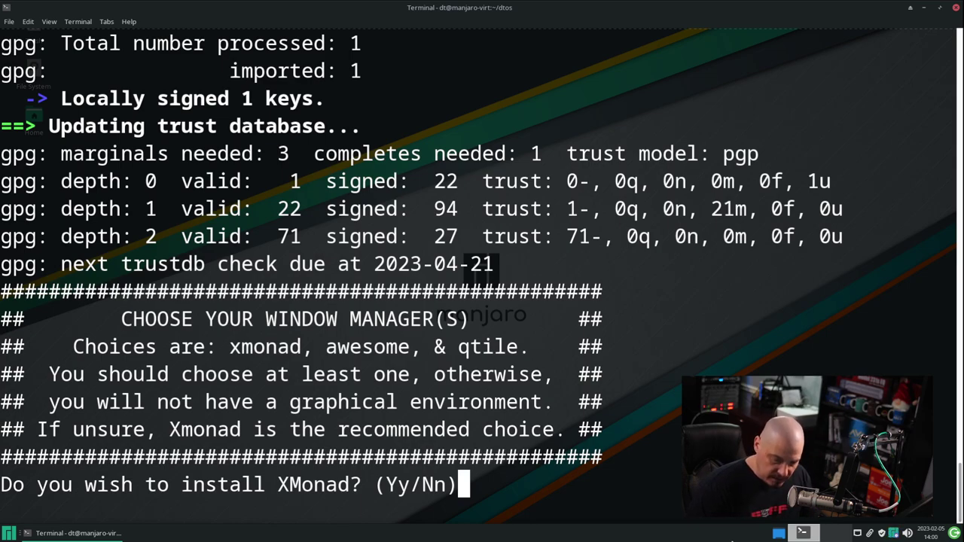
{"action": "type", "text": "Y"}
{"action": "key", "text": "Return"}
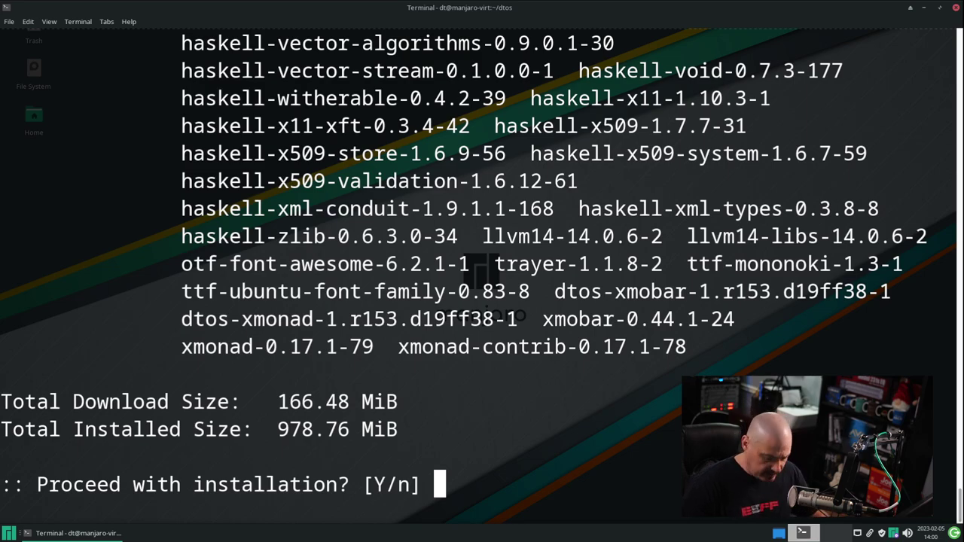
{"action": "key", "text": "Return"}
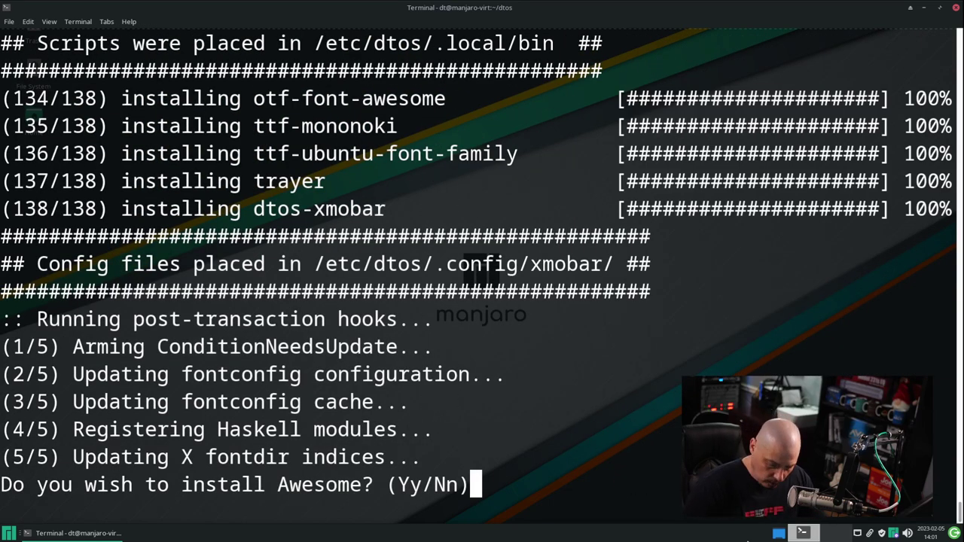
Answer Y to the Awesome prompt once XMonad finishes installing.
{"action": "type", "text": "Y"}
{"action": "key", "text": "Return"}
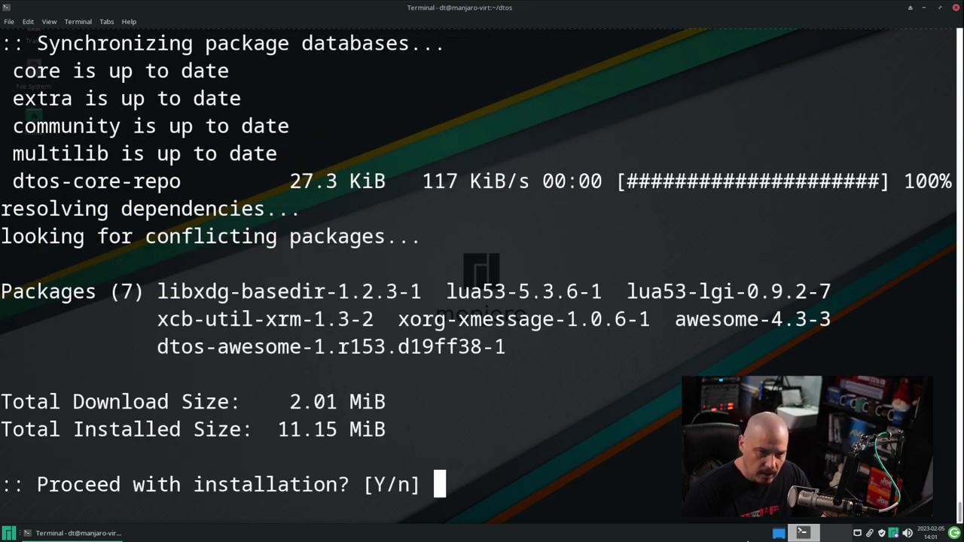
Approve Awesome's 7 packages, then answer Y to Qtile and approve its 10 packages.
{"action": "key", "text": "Return"}
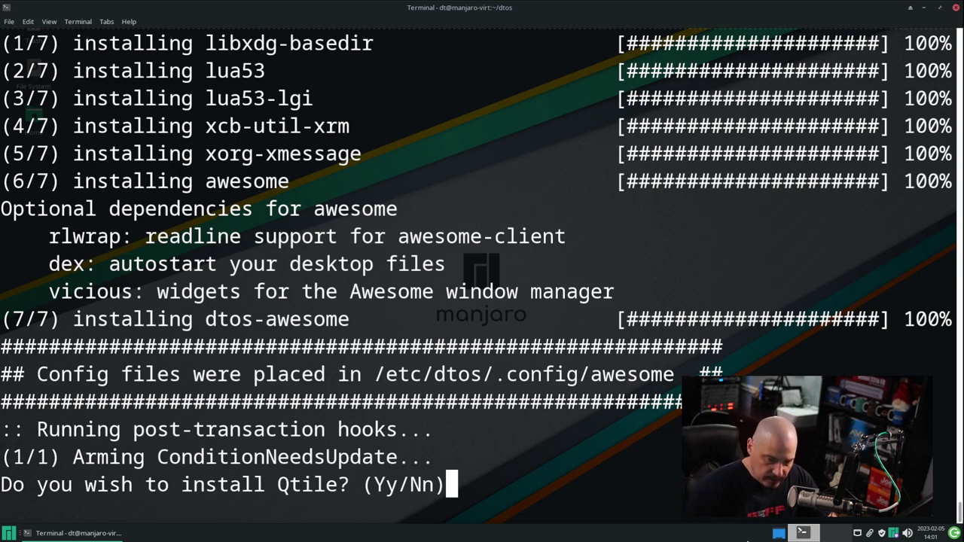
{"action": "type", "text": "Y"}
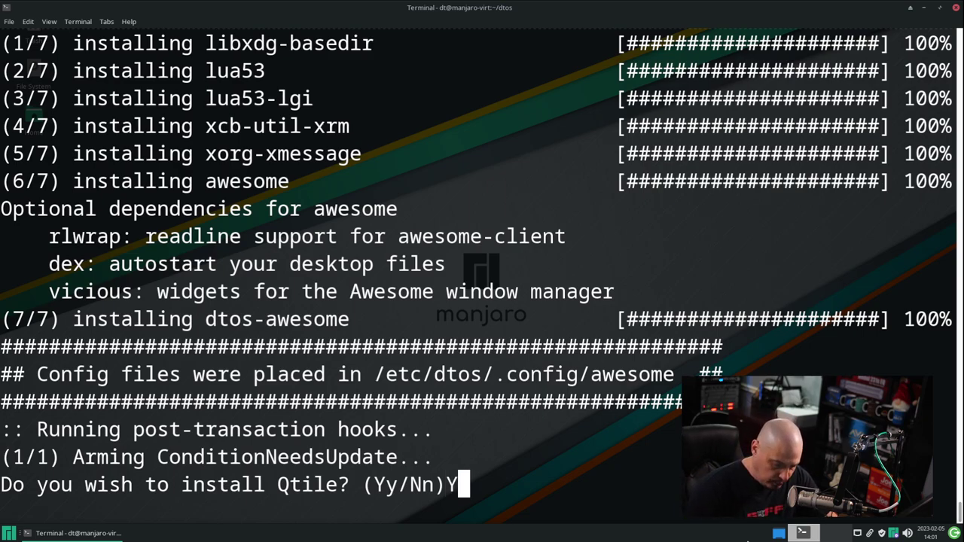
{"action": "key", "text": "Return"}
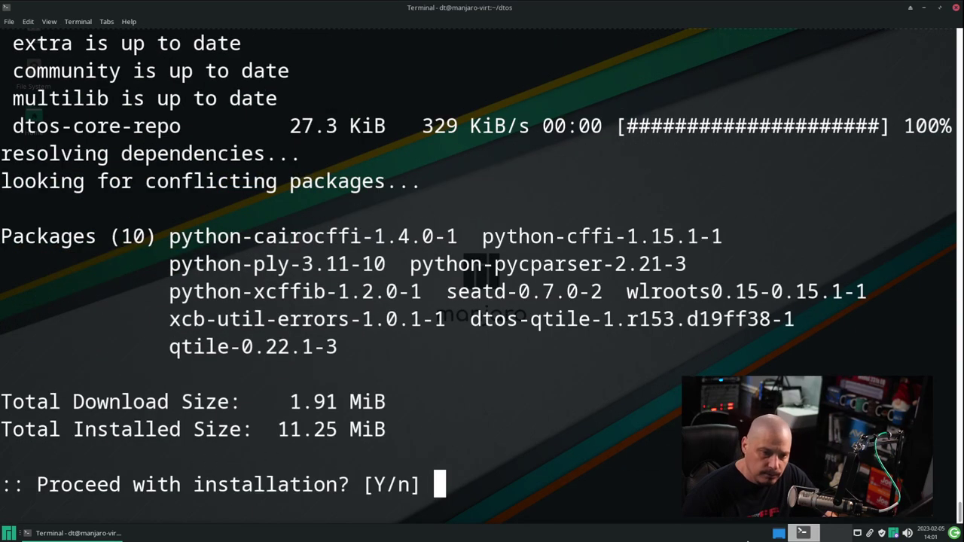
{"action": "key", "text": "Return"}
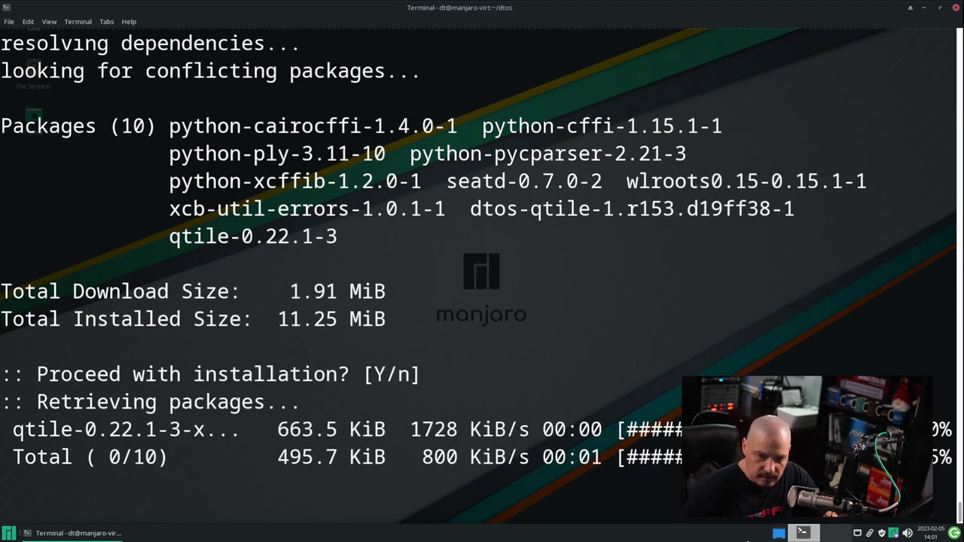
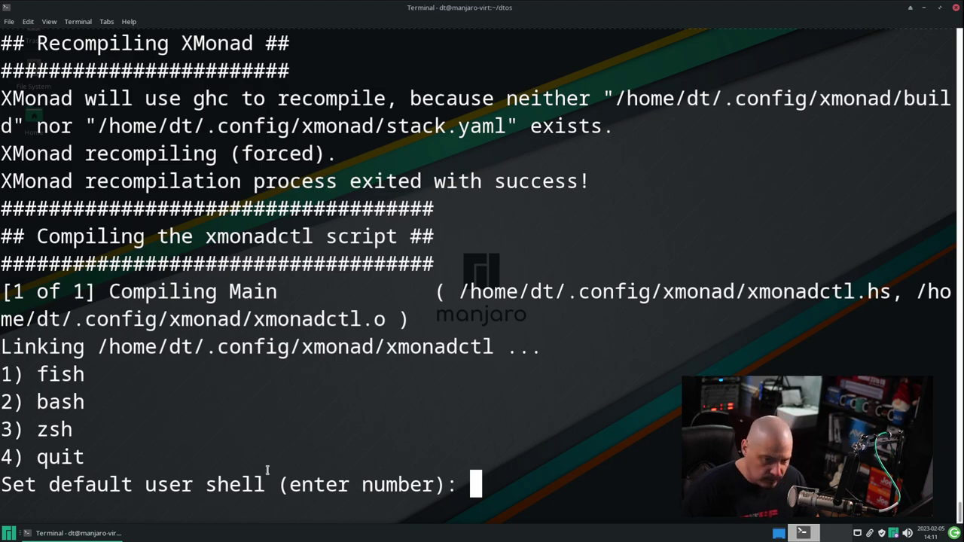
Choose fish (option 1) as the default shell and accept the reboot into DTOS.
{"action": "type", "text": "1"}
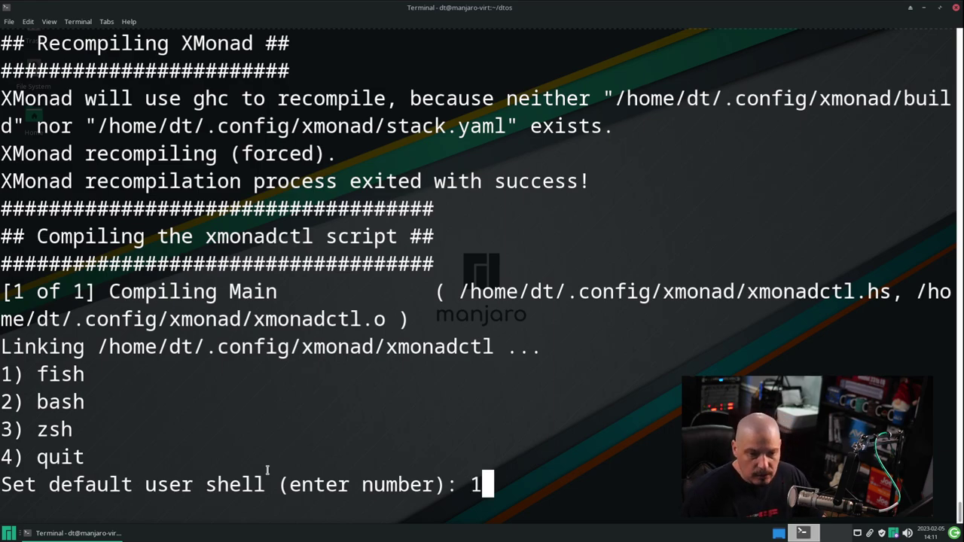
{"action": "key", "text": "Return"}
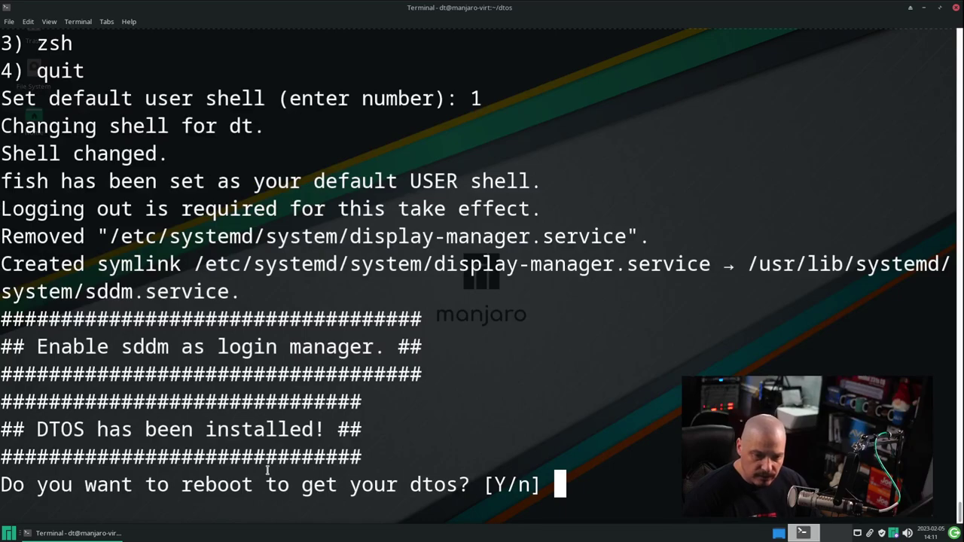
{"action": "key", "text": "Return"}
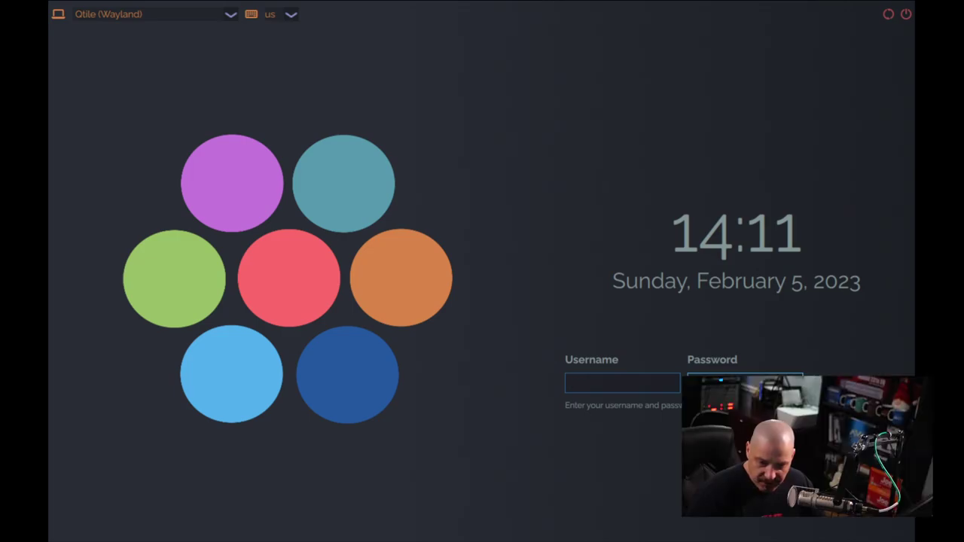
Enter the login credentials, select the Xmonad session and log in.
{"action": "type", "text": "dt"}
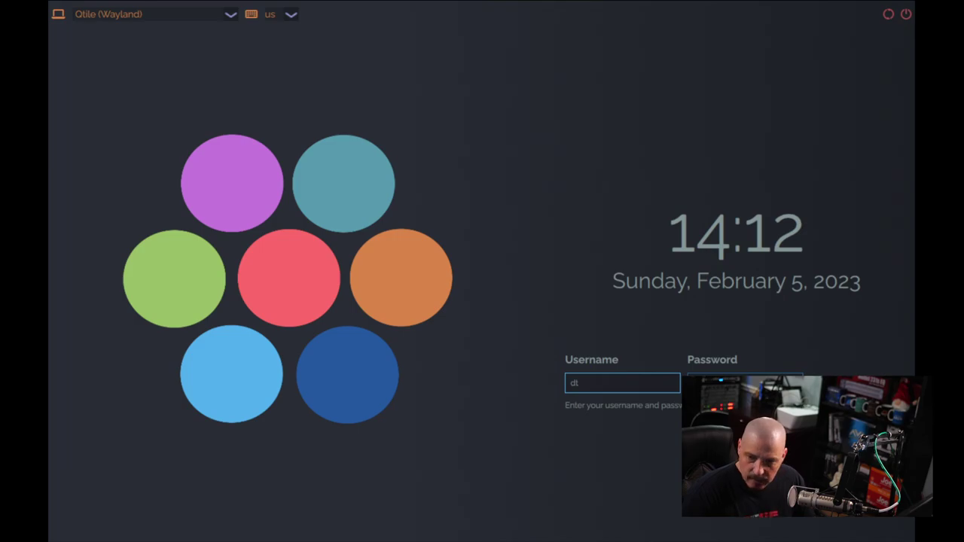
{"action": "left_click", "coordinate": [102, 22]}
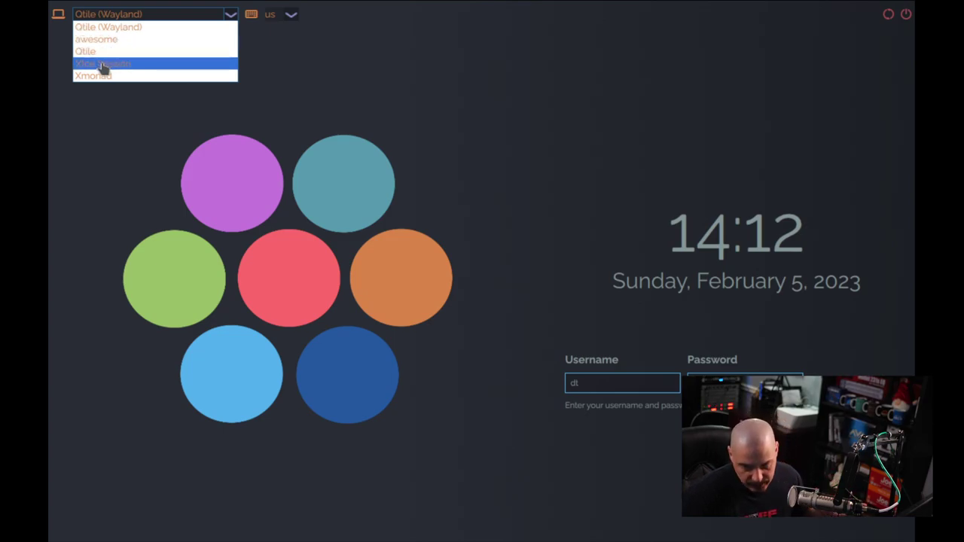
{"action": "left_click", "coordinate": [141, 76]}
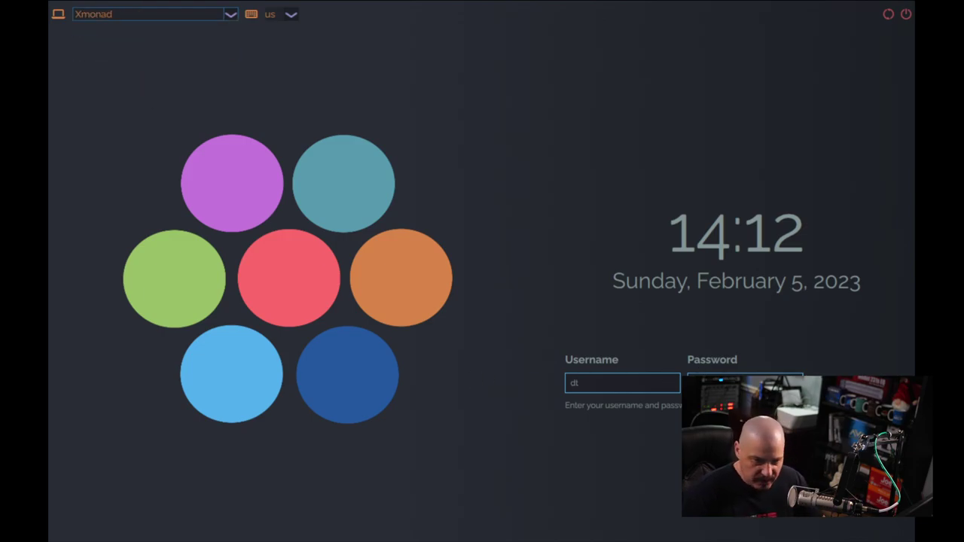
{"action": "key", "text": "Return"}
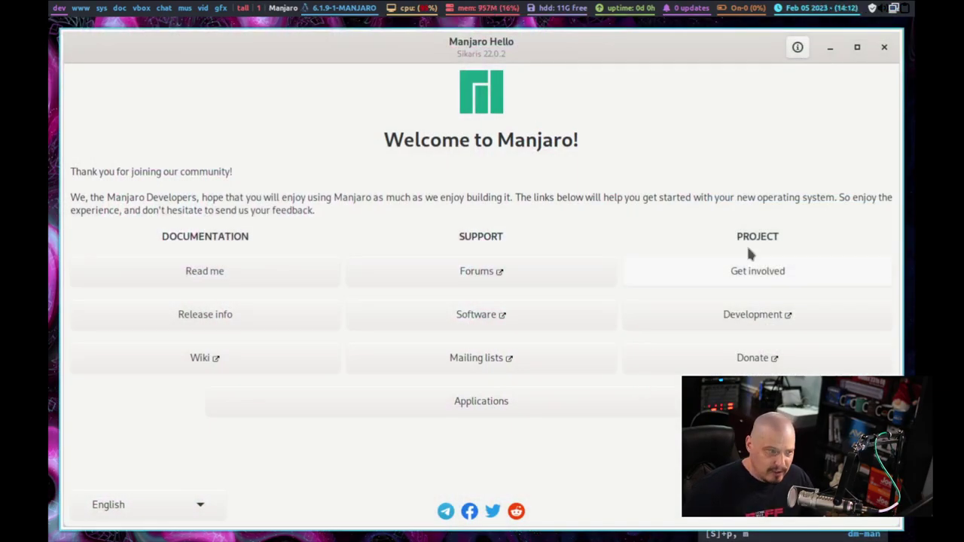
Close Manjaro Hello and set the display to 1920x1080 with xrandr in a terminal.
{"action": "left_click", "coordinate": [884, 46]}
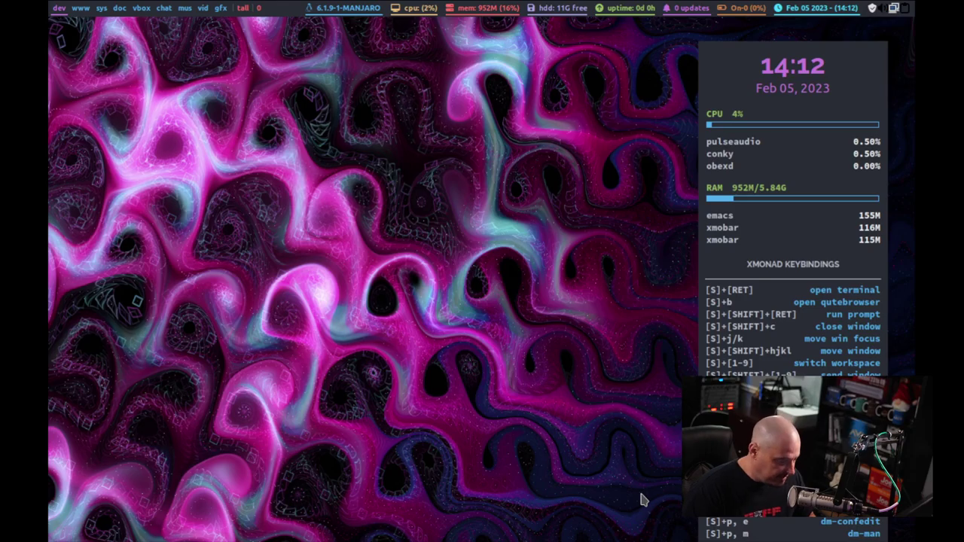
{"action": "key", "text": "super+Return"}
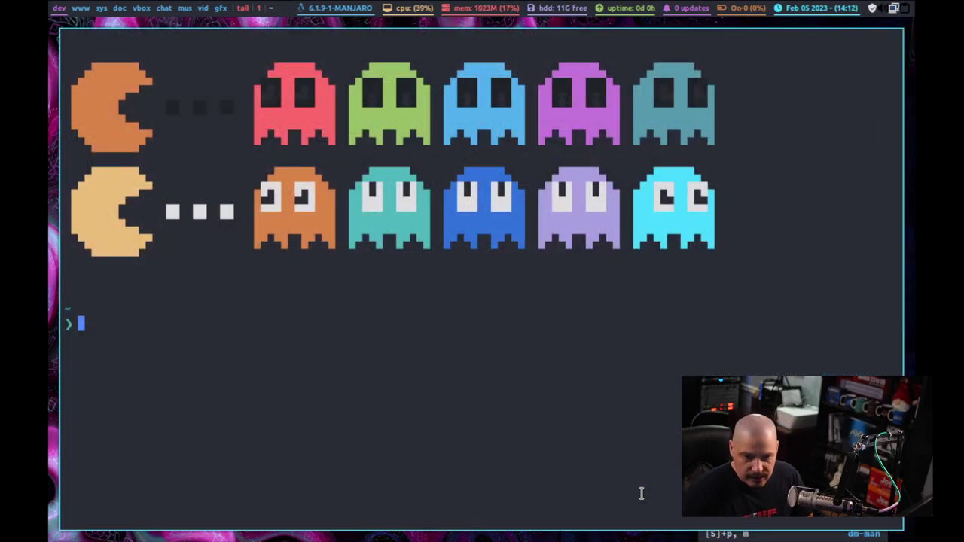
{"action": "type", "text": "xrandr"}
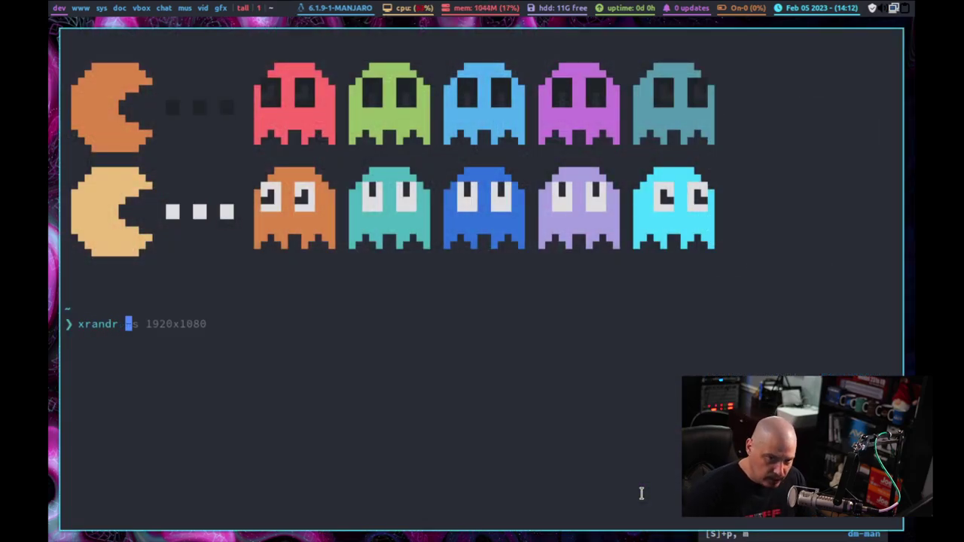
{"action": "key", "text": "Right"}
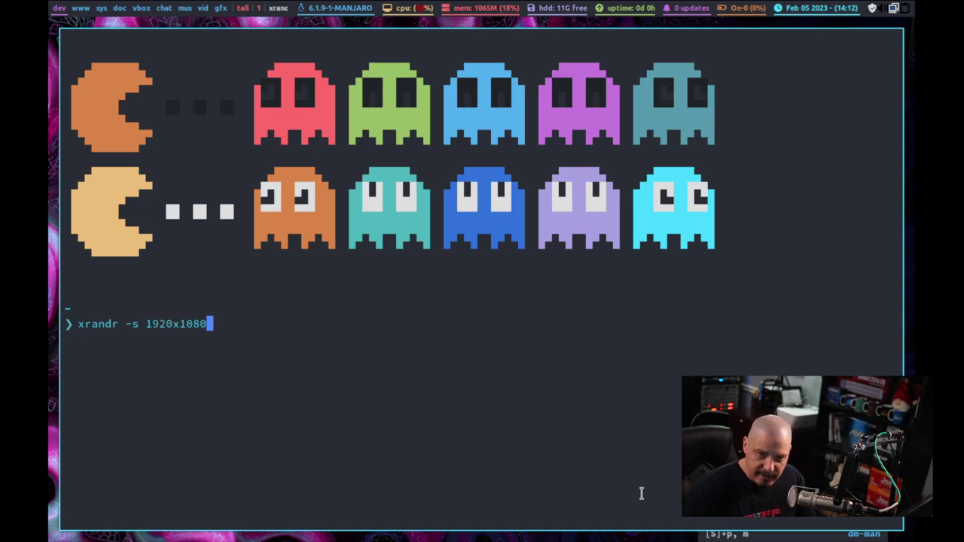
{"action": "key", "text": "Return"}
{"action": "key", "text": "super+shift+c"}
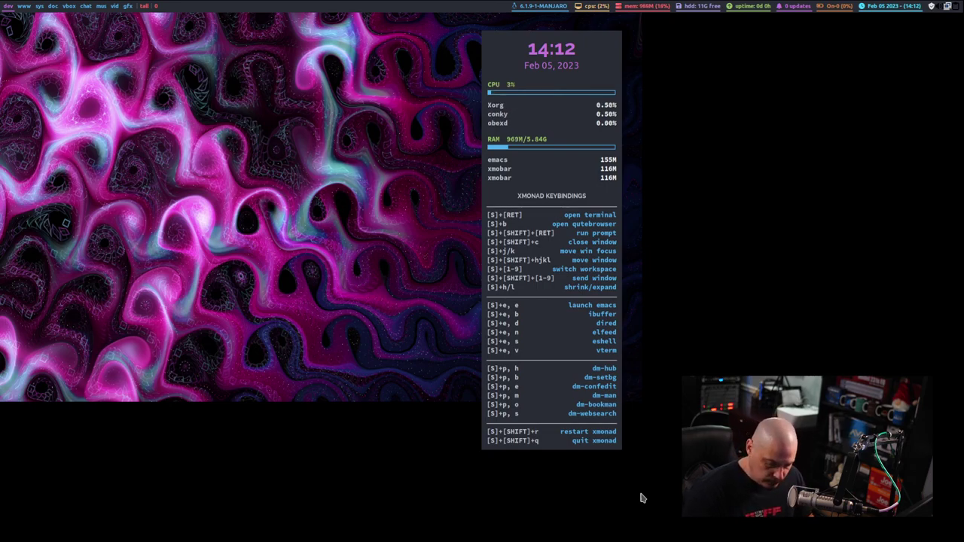
Apply and keep a Random wallpaper from the dmenu wallpaper prompt.
{"action": "key", "text": "super+p"}
{"action": "key", "text": "b"}
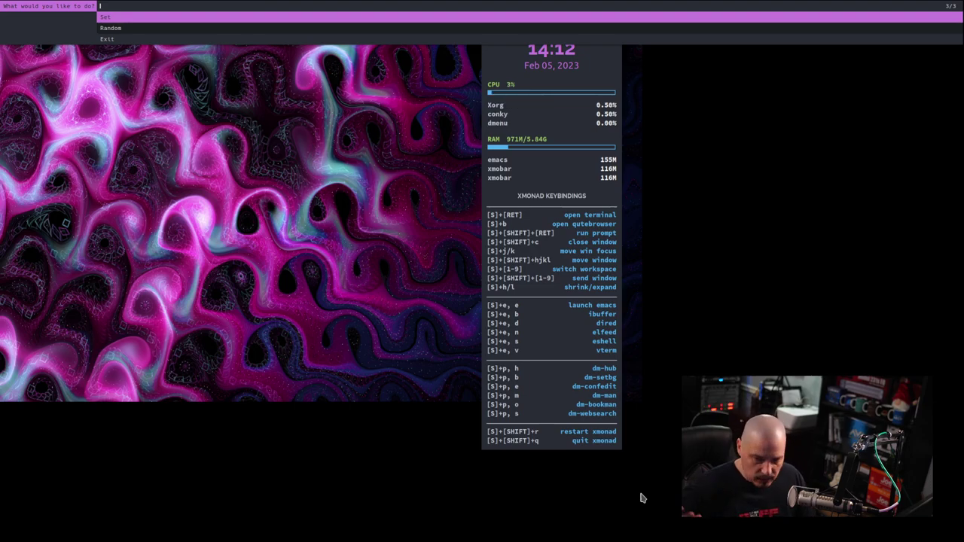
{"action": "key", "text": "Down"}
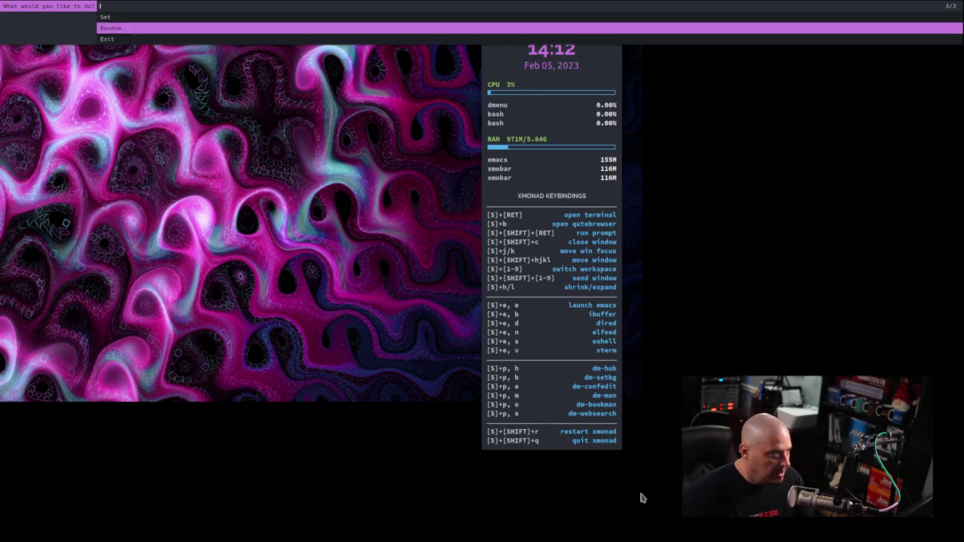
{"action": "key", "text": "Return"}
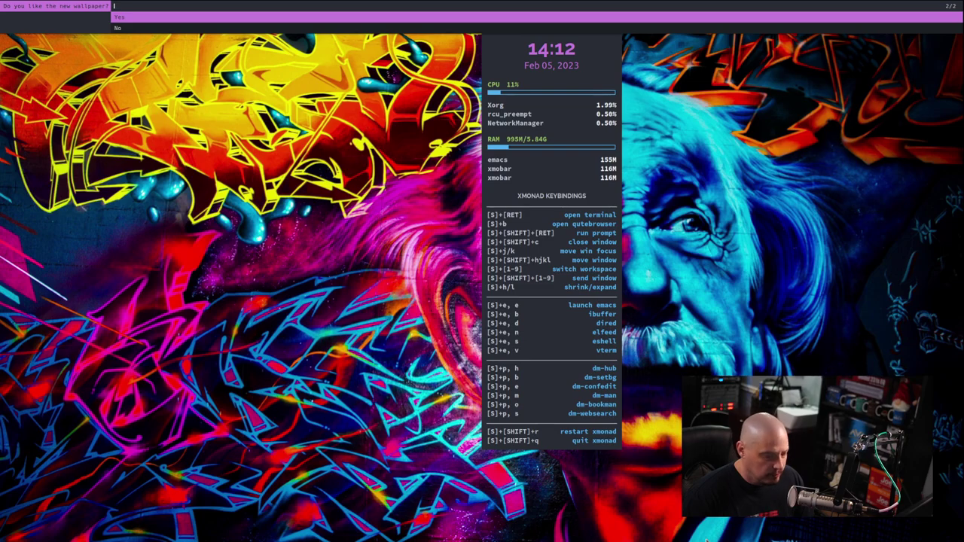
{"action": "key", "text": "Return"}
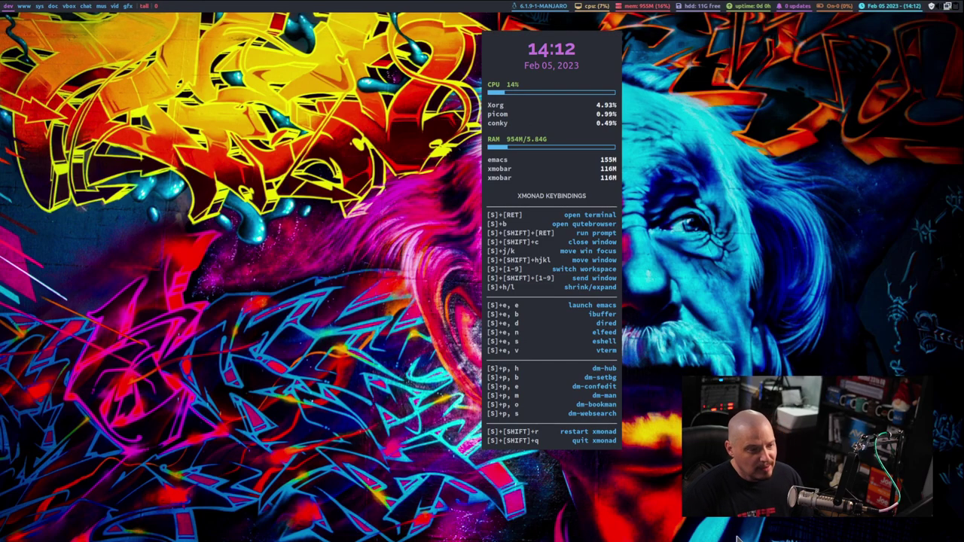
Run killall conky to remove the conky panel, then launch pcmanfm.
{"action": "key", "text": "super+shift+Return"}
{"action": "type", "text": "k"}
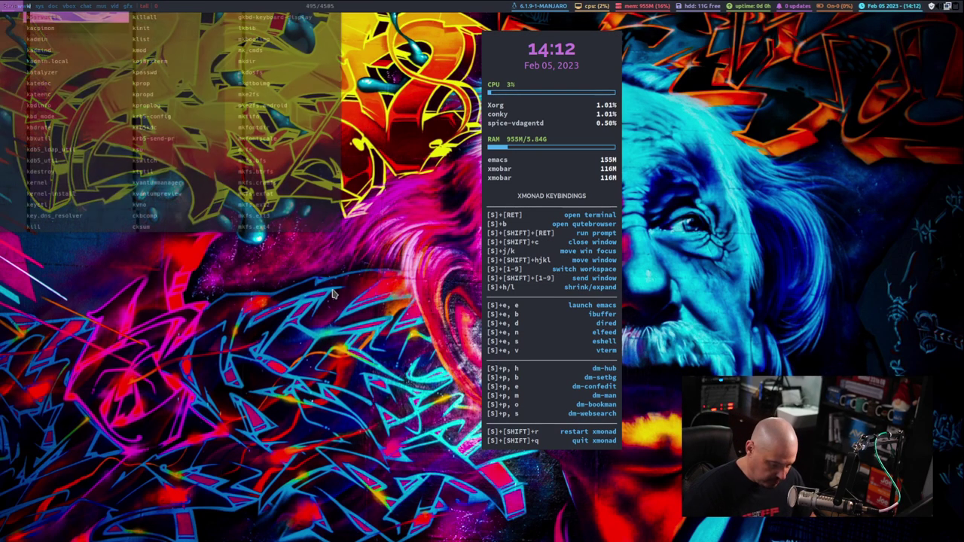
{"action": "type", "text": "illall conk"}
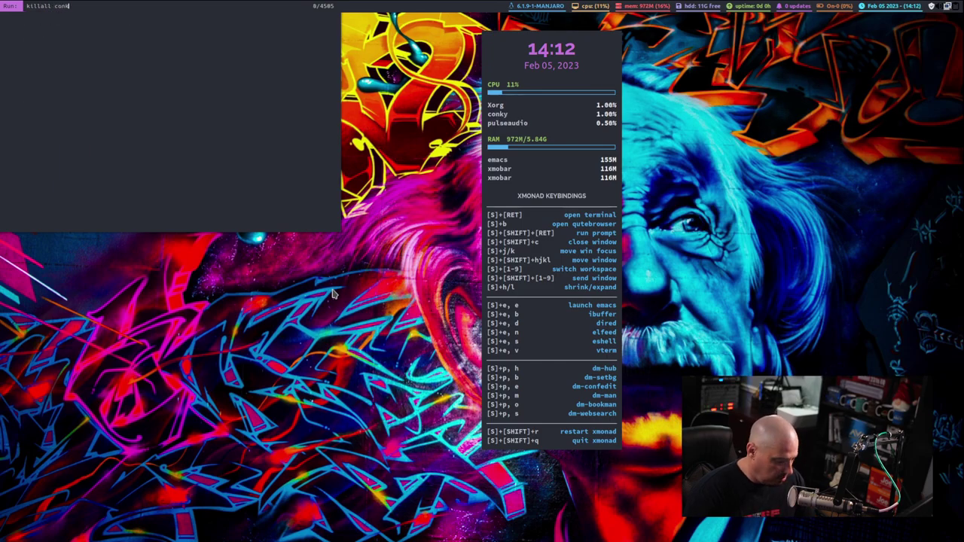
{"action": "type", "text": "y"}
{"action": "key", "text": "Return"}
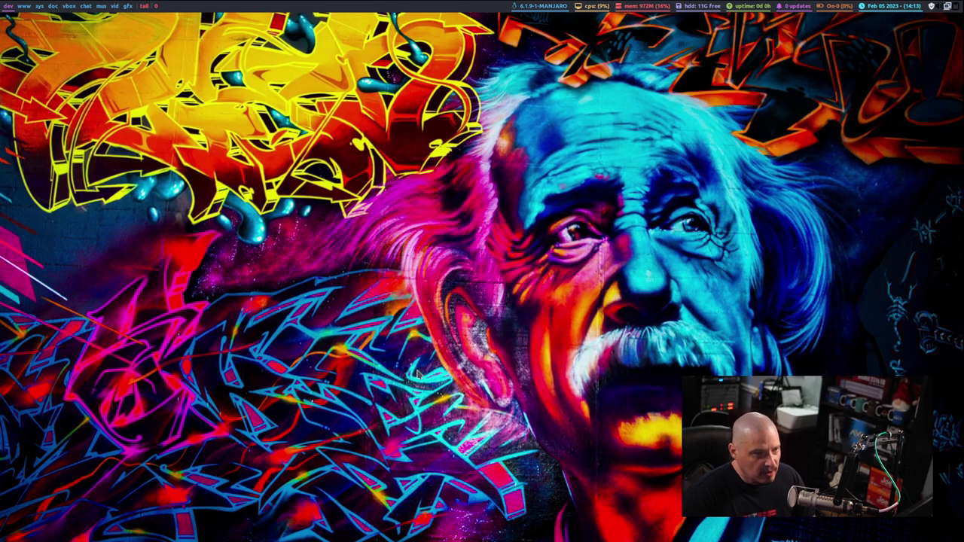
{"action": "key", "text": "super+shift+Return"}
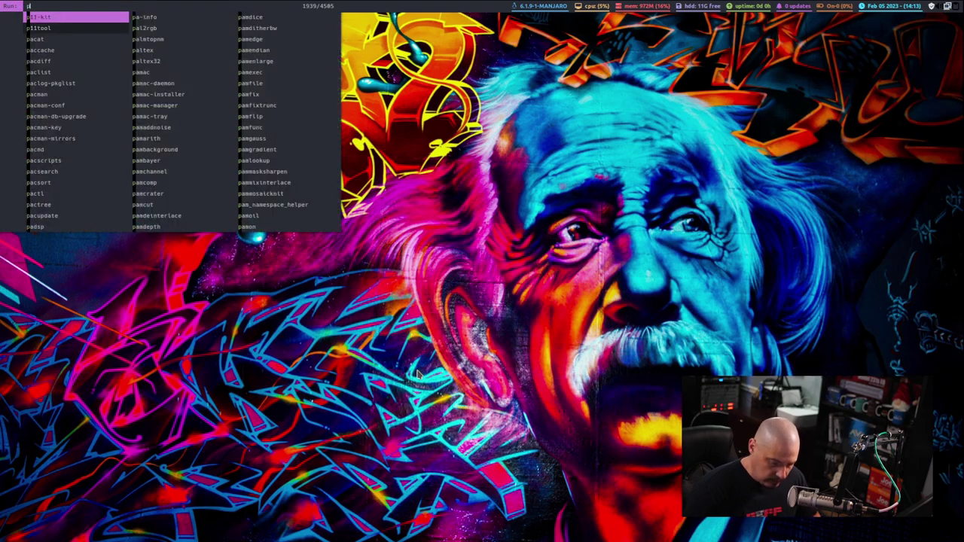
{"action": "type", "text": "pac"}
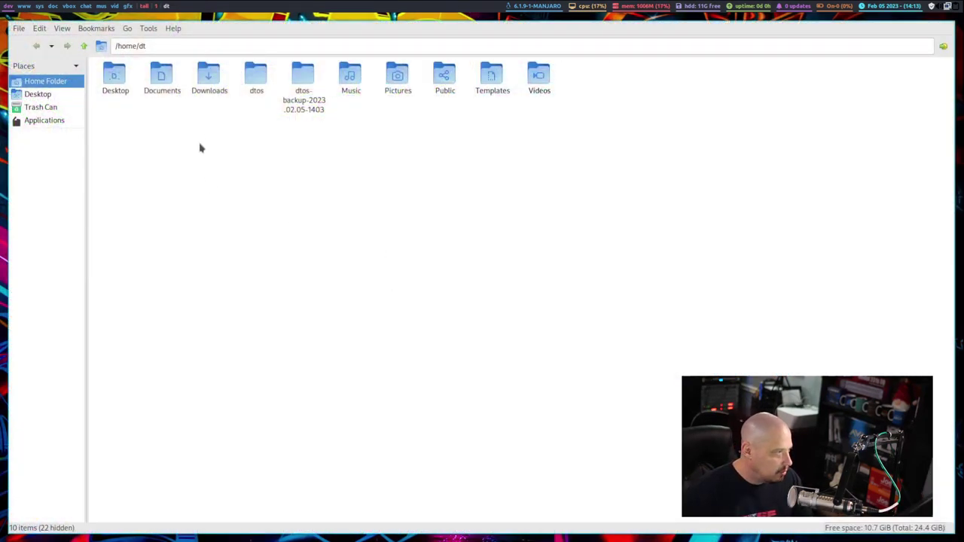
Show hidden files and navigate into .config/autostart.
{"action": "right_click", "coordinate": [201, 144]}
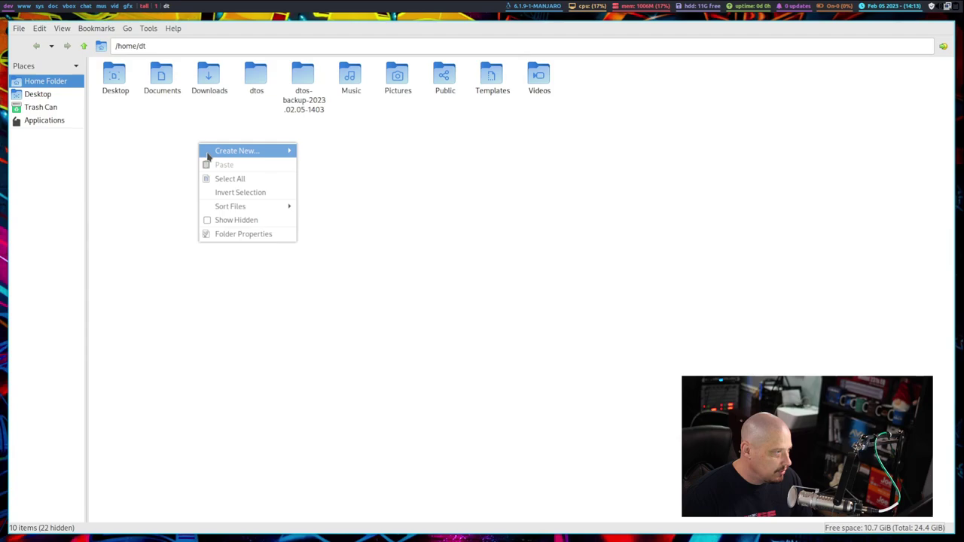
{"action": "left_click", "coordinate": [259, 222]}
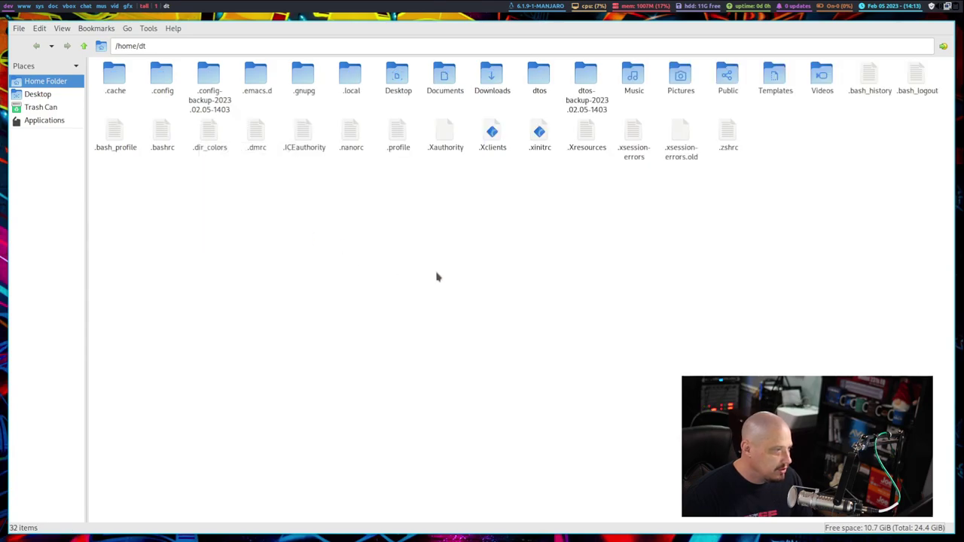
{"action": "double_click", "coordinate": [168, 76]}
{"action": "double_click", "coordinate": [161, 73]}
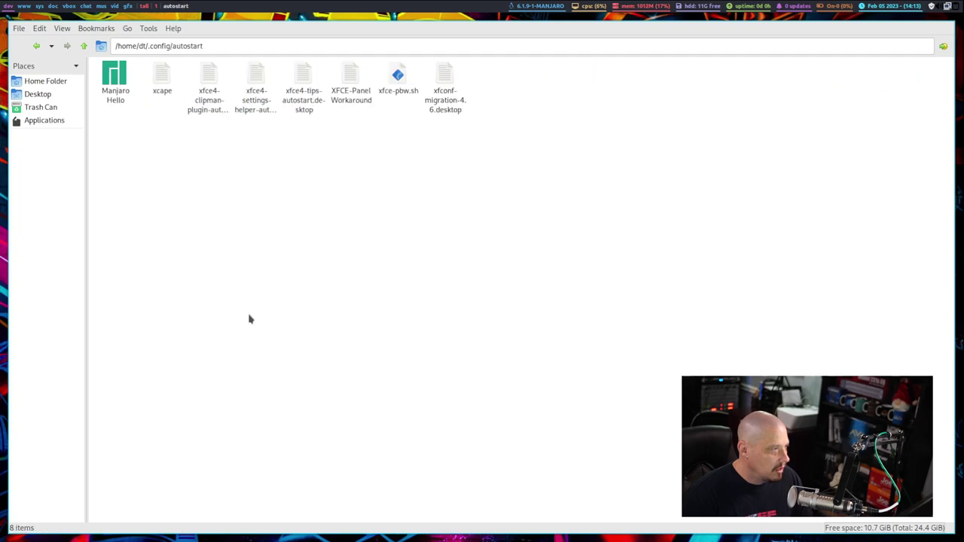
Move all 8 autostart files to the trash and close the file manager.
{"action": "left_click_drag", "start_coordinate": [100, 169], "coordinate": [456, 70]}
{"action": "key", "text": "Delete"}
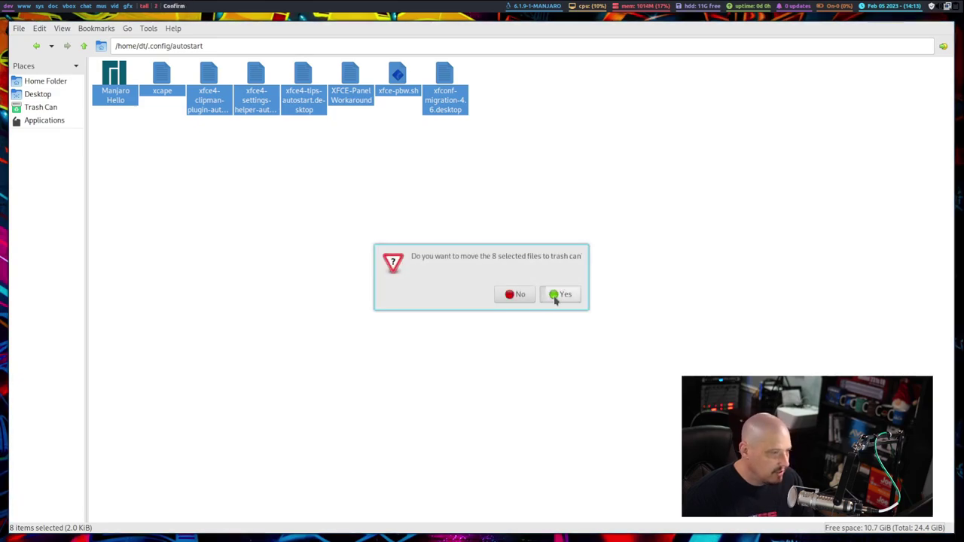
{"action": "left_click", "coordinate": [558, 294]}
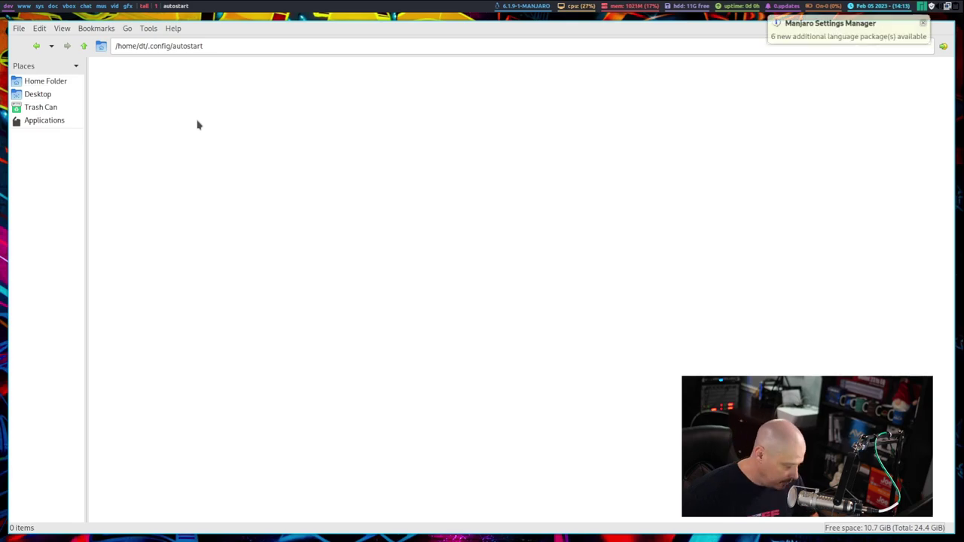
{"action": "key", "text": "super+shift+c"}
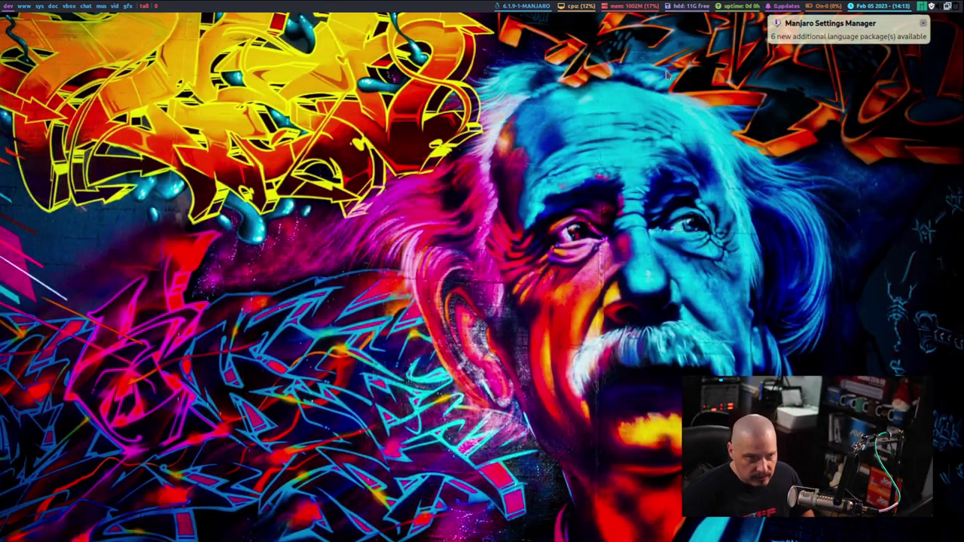
Dismiss the notification, launch Emacs, decline the emoji download, and quit with SPC q q.
{"action": "left_click", "coordinate": [799, 27]}
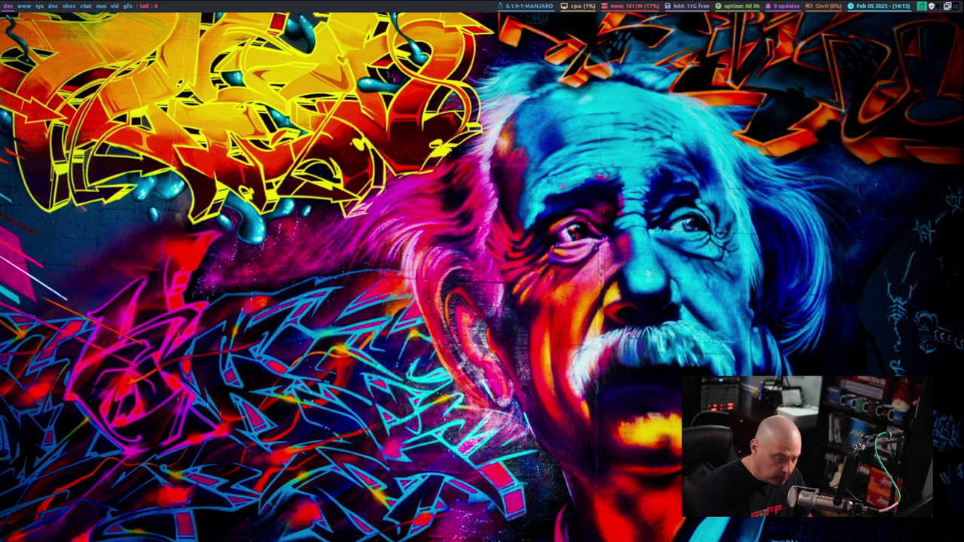
{"action": "key", "text": "super+e"}
{"action": "key", "text": "e"}
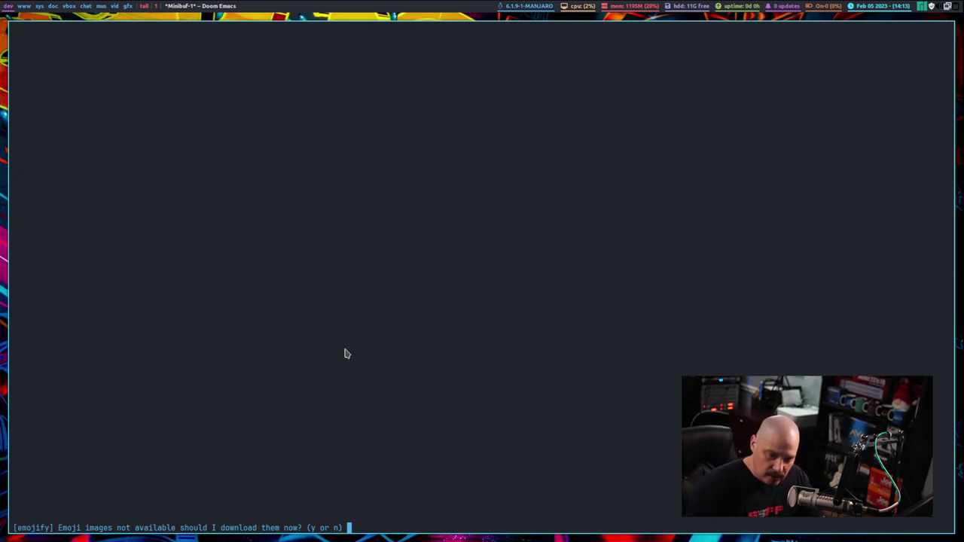
{"action": "key", "text": "n"}
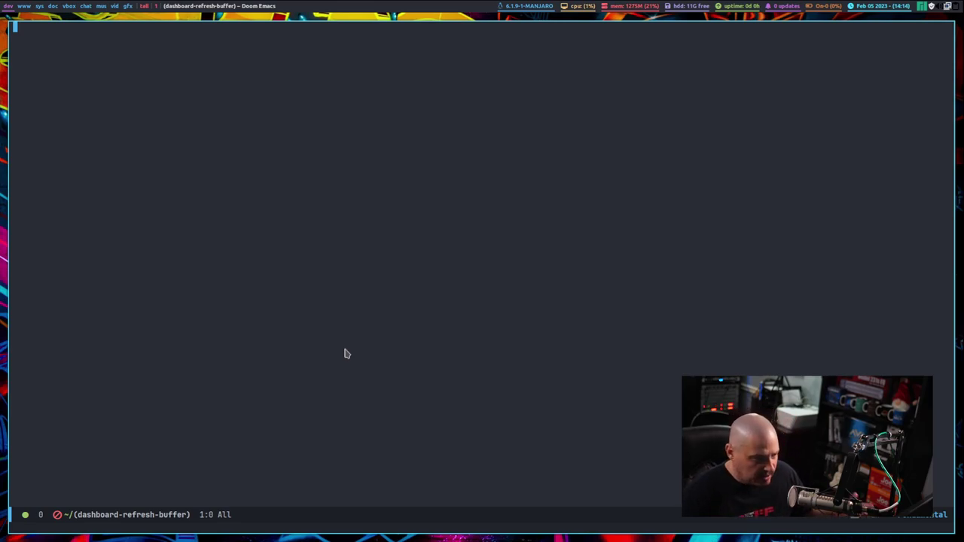
{"action": "key", "text": "space"}
{"action": "key", "text": "q"}
{"action": "key", "text": "q"}
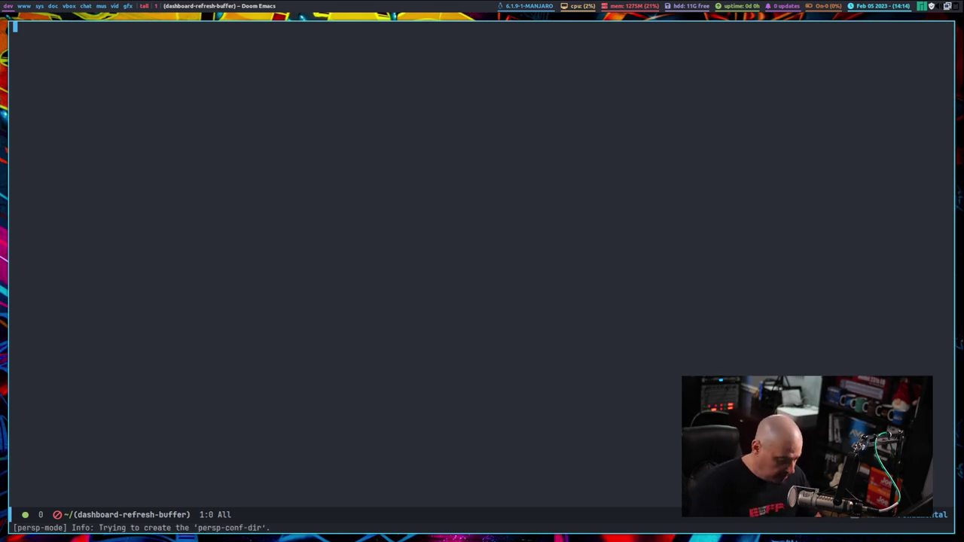
{"action": "key", "text": "y"}
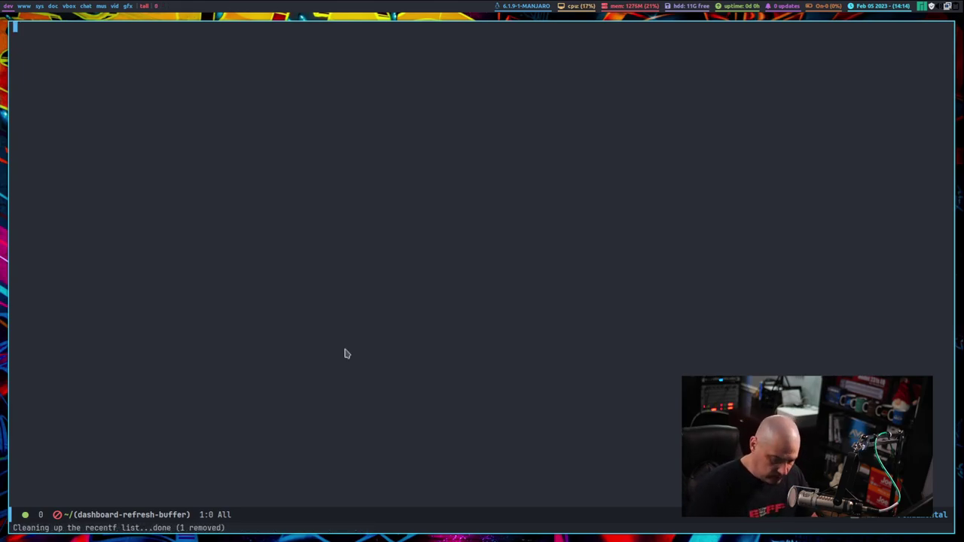
Launch Doom Emacs a second time and quit it, confirming with y.
{"action": "key", "text": "super+e"}
{"action": "key", "text": "e"}
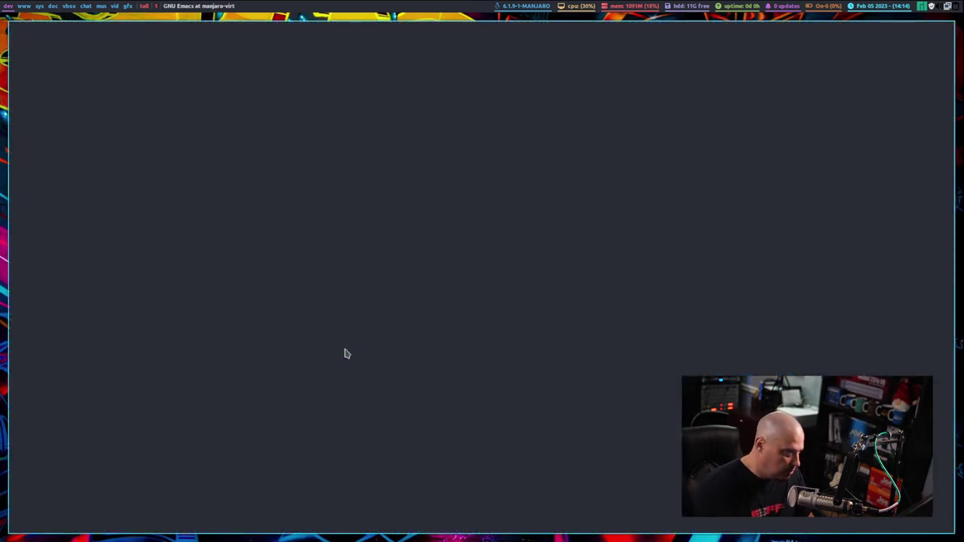
{"action": "key", "text": "space"}
{"action": "key", "text": "q"}
{"action": "key", "text": "q"}
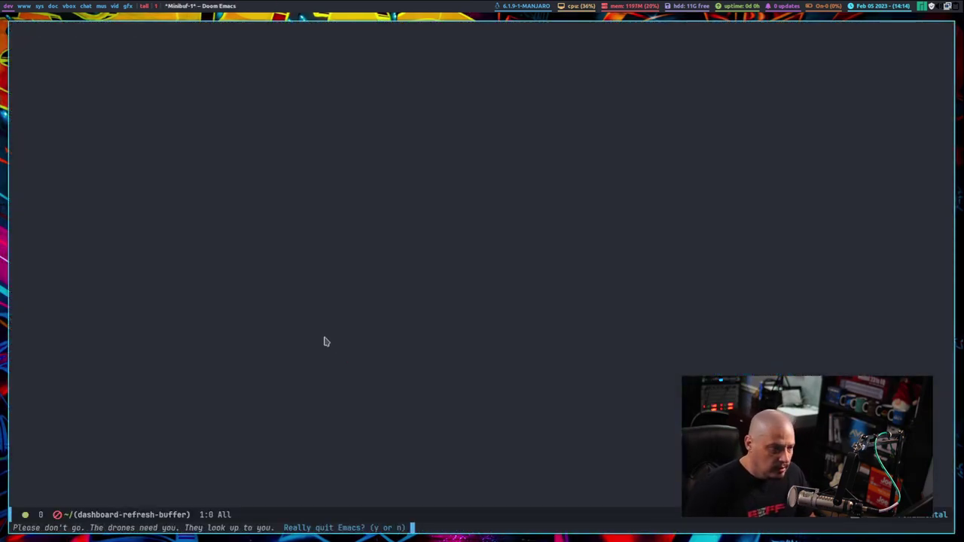
{"action": "key", "text": "Escape"}
{"action": "key", "text": "space"}
{"action": "key", "text": "q"}
{"action": "key", "text": "q"}
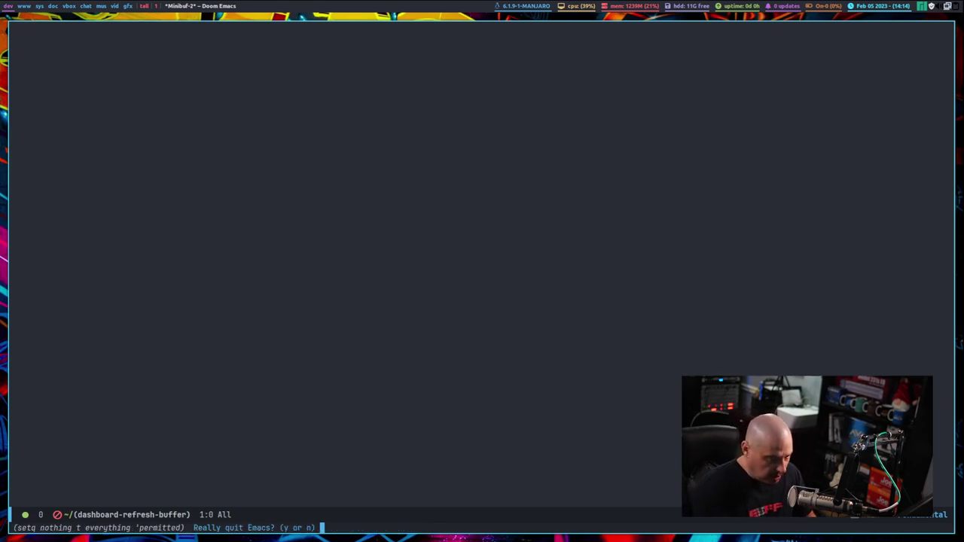
{"action": "key", "text": "y"}
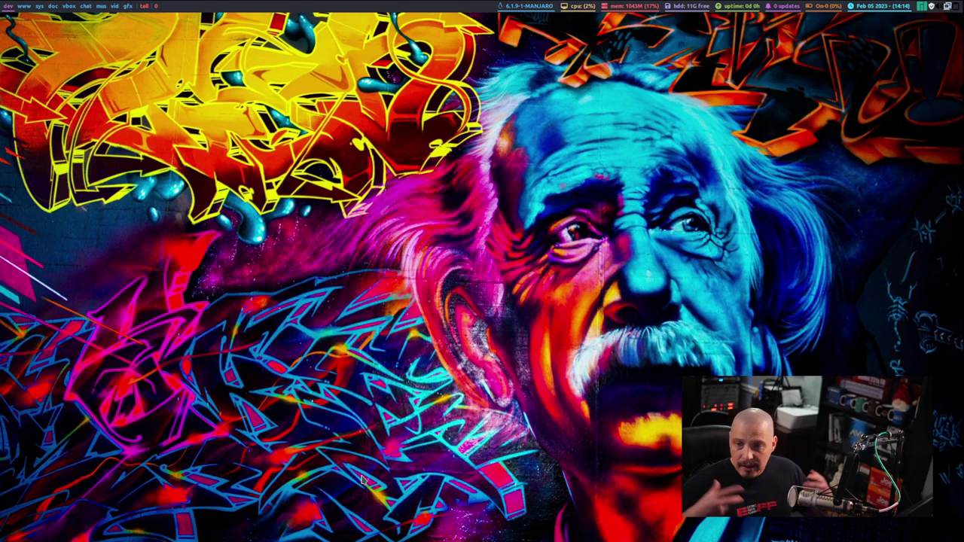
Start the Emacs daemon with '/usr/bin/emacs --daemon &' and close the terminal.
{"action": "key", "text": "super+Return"}
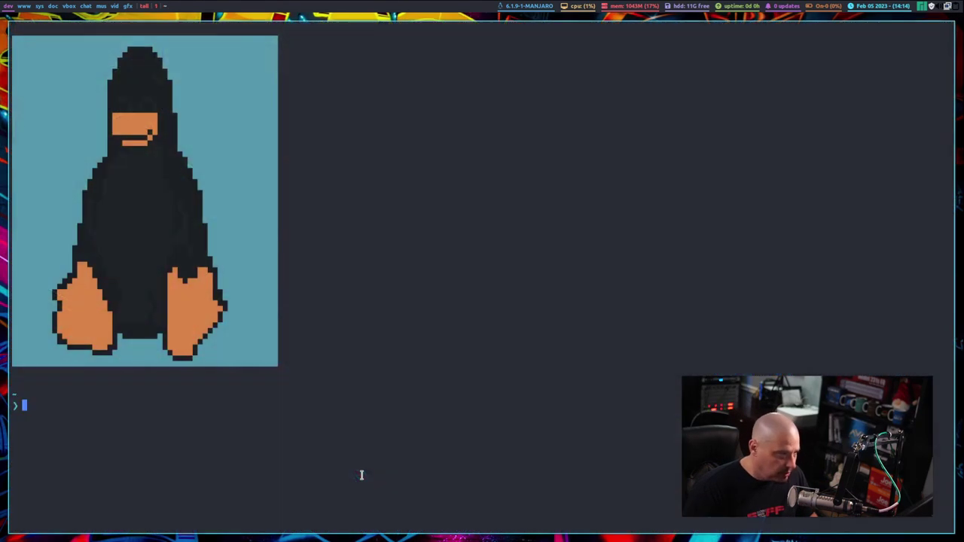
{"action": "type", "text": "emacs"}
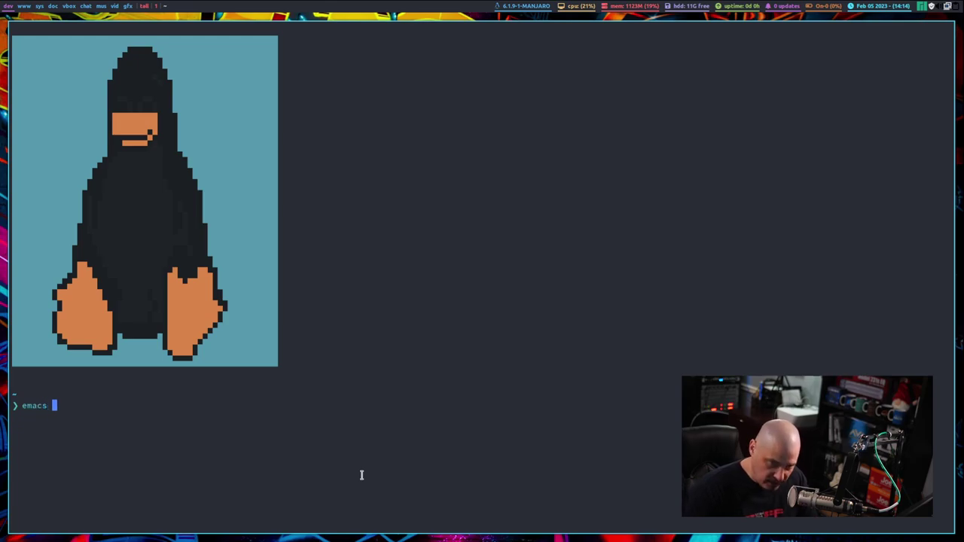
{"action": "key", "text": "BackSpace"}
{"action": "key", "text": "BackSpace"}
{"action": "key", "text": "BackSpace"}
{"action": "key", "text": "BackSpace"}
{"action": "key", "text": "BackSpace"}
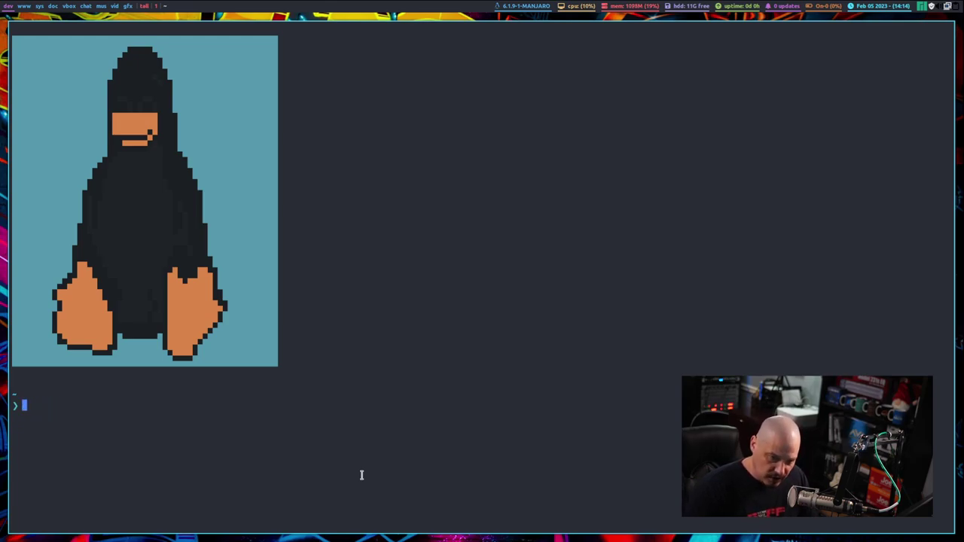
{"action": "type", "text": "/usr/"}
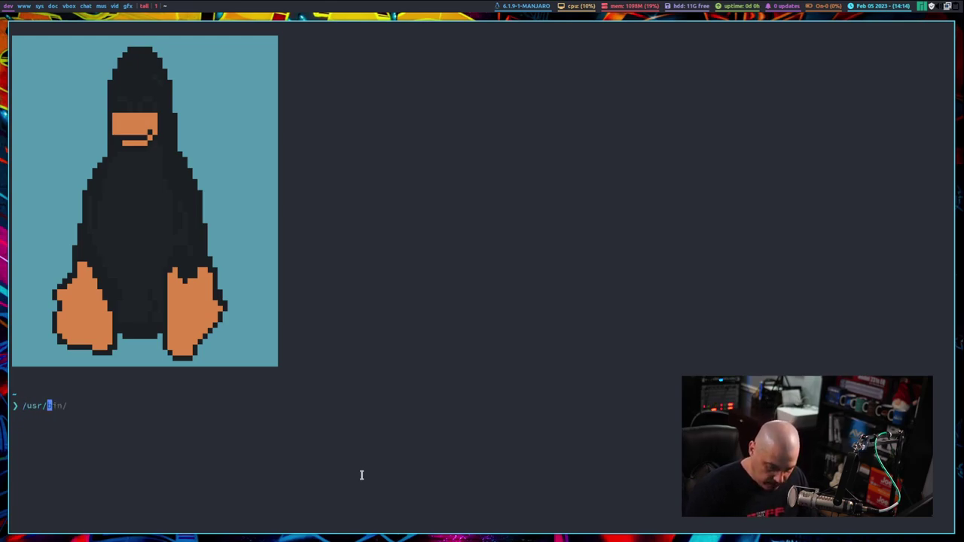
{"action": "type", "text": "bin/emacs "}
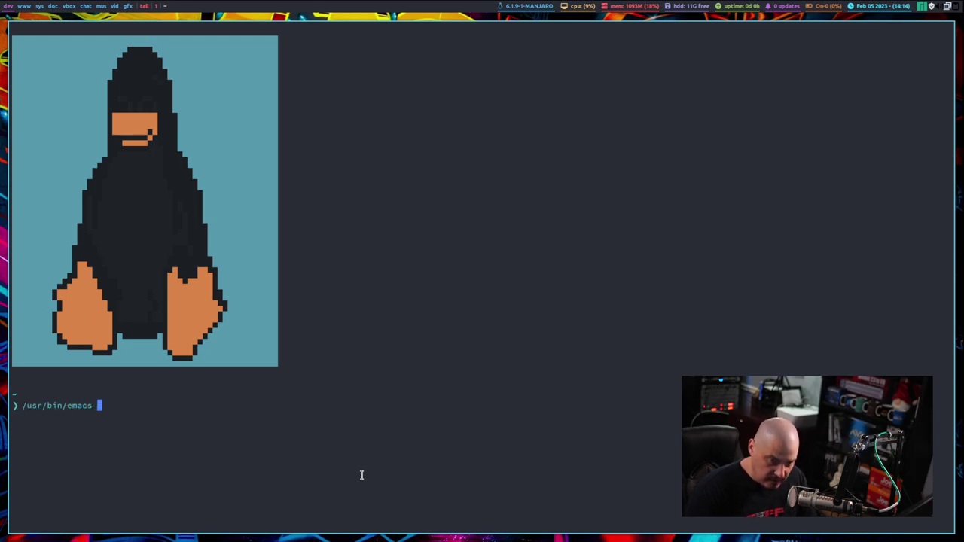
{"action": "type", "text": "--daemon "}
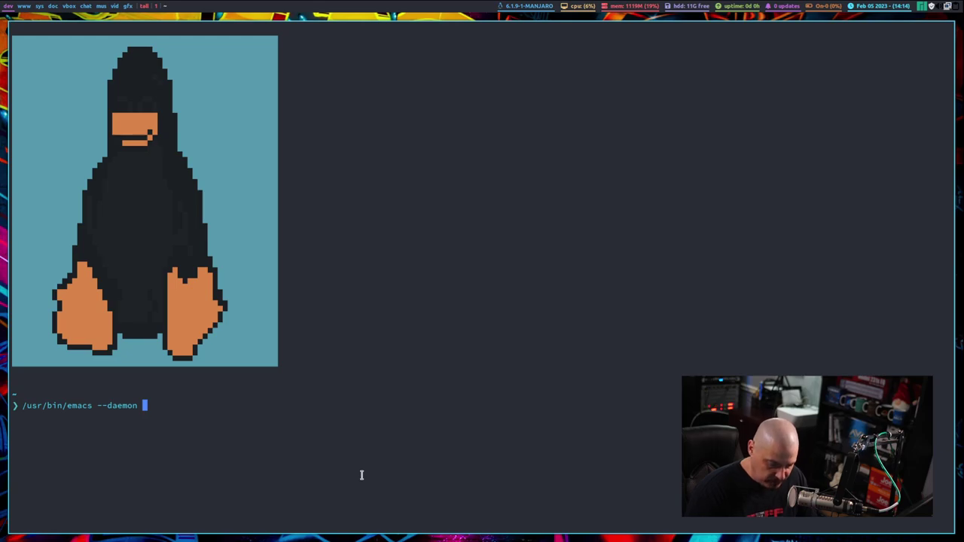
{"action": "type", "text": "&"}
{"action": "key", "text": "Return"}
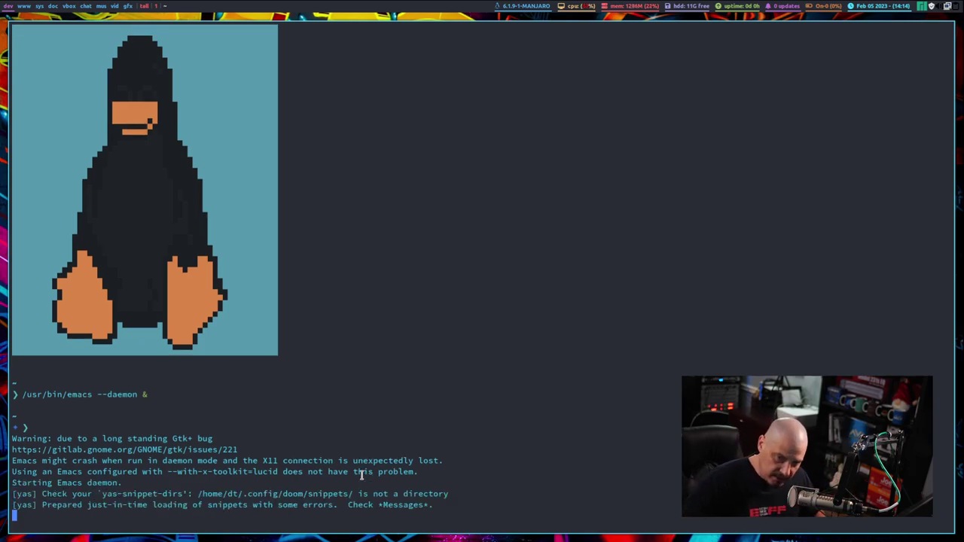
{"action": "key", "text": "super+shift+c"}
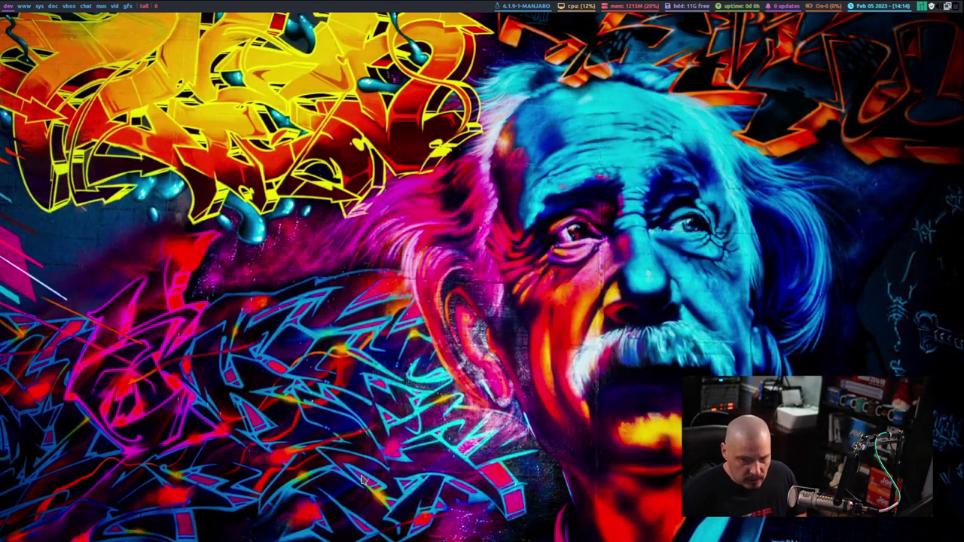
Open an emacsclient frame showing the Doom dashboard, then close it.
{"action": "key", "text": "super+e"}
{"action": "key", "text": "e"}
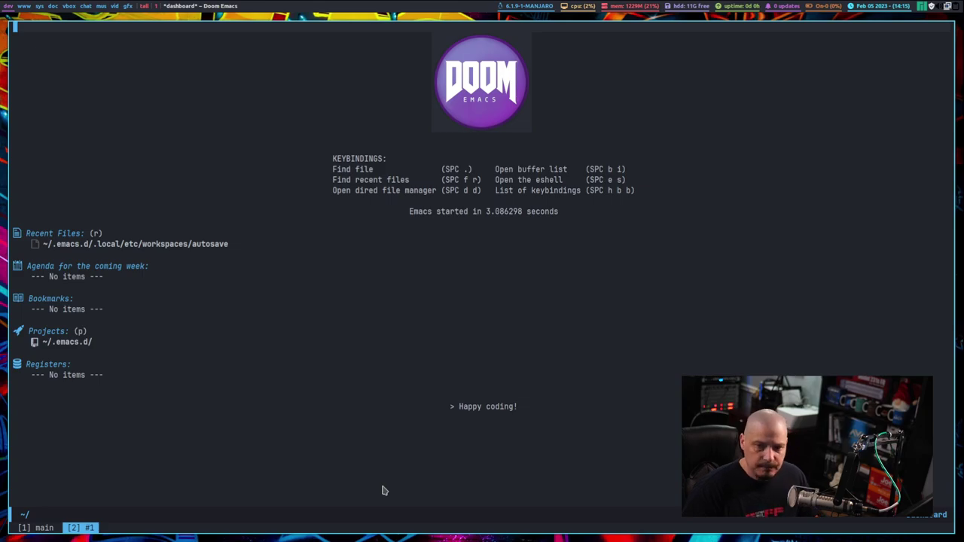
{"action": "key", "text": "super+shift+c"}
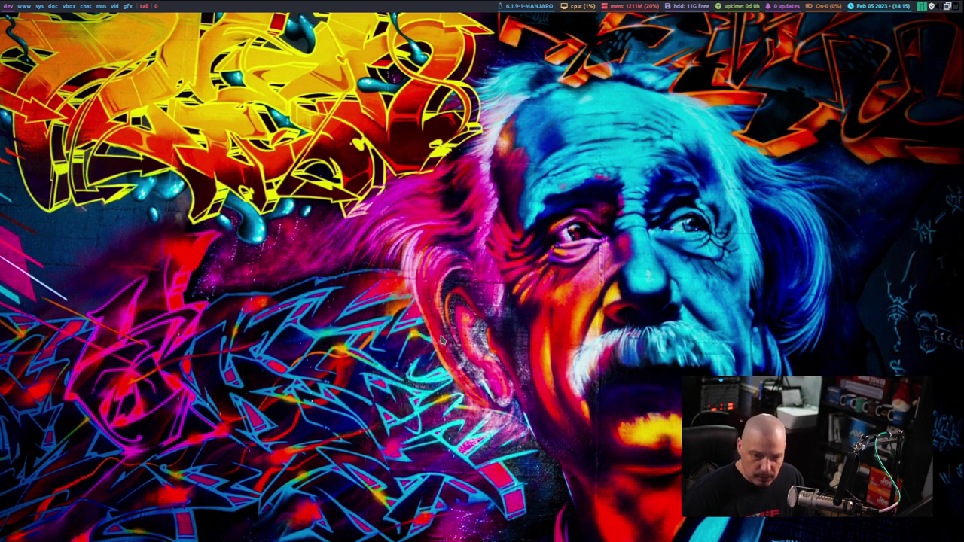
Log out of XMonad and log into the awesome session from SDDM.
{"action": "key", "text": "super+shift+q"}
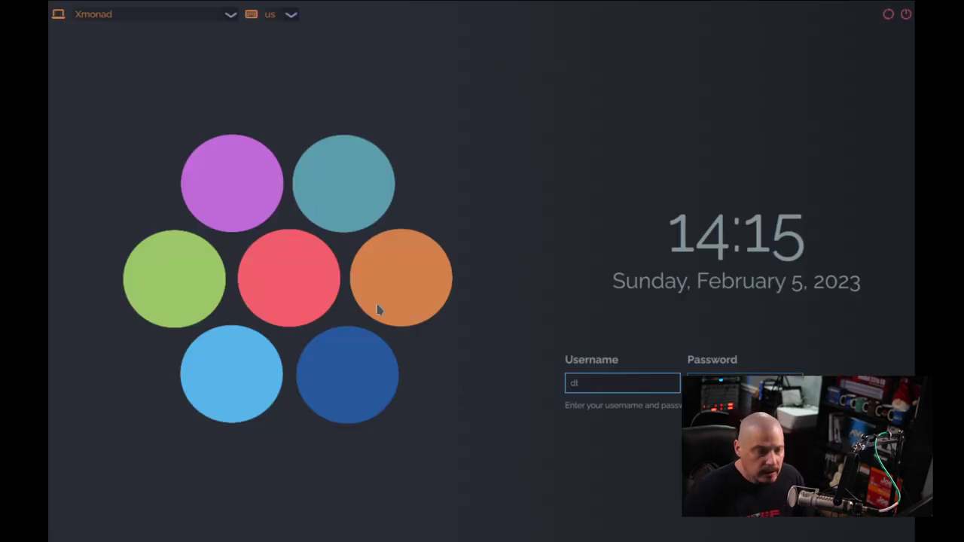
{"action": "left_click", "coordinate": [231, 15]}
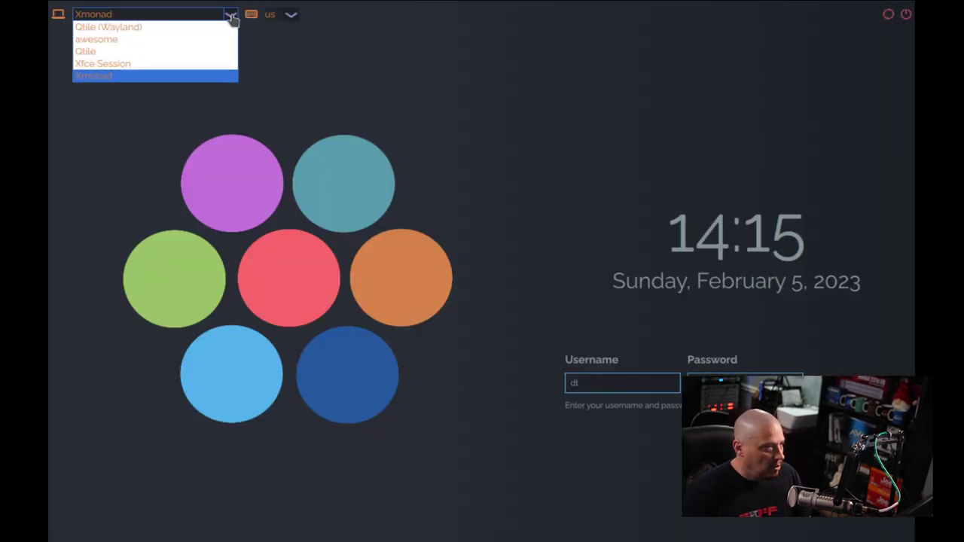
{"action": "left_click", "coordinate": [155, 40]}
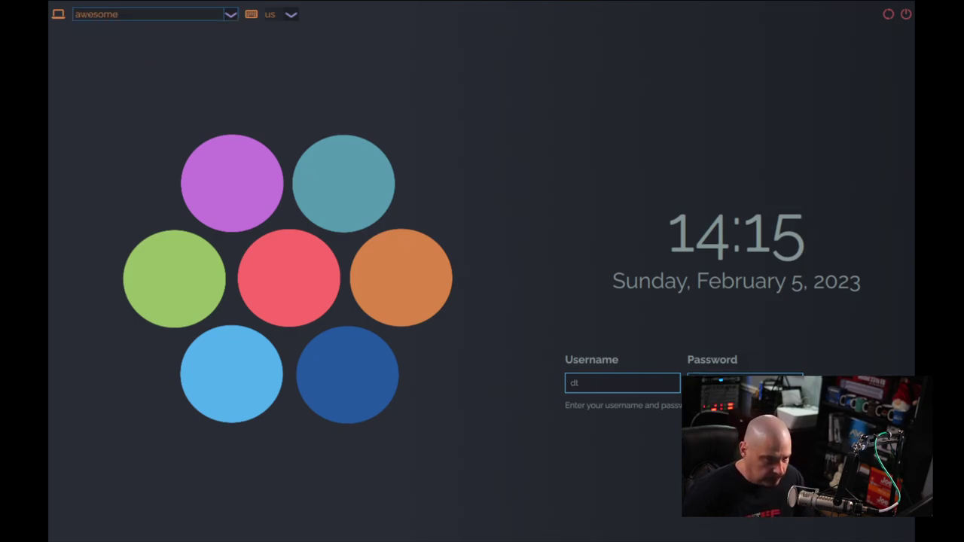
{"action": "key", "text": "Return"}
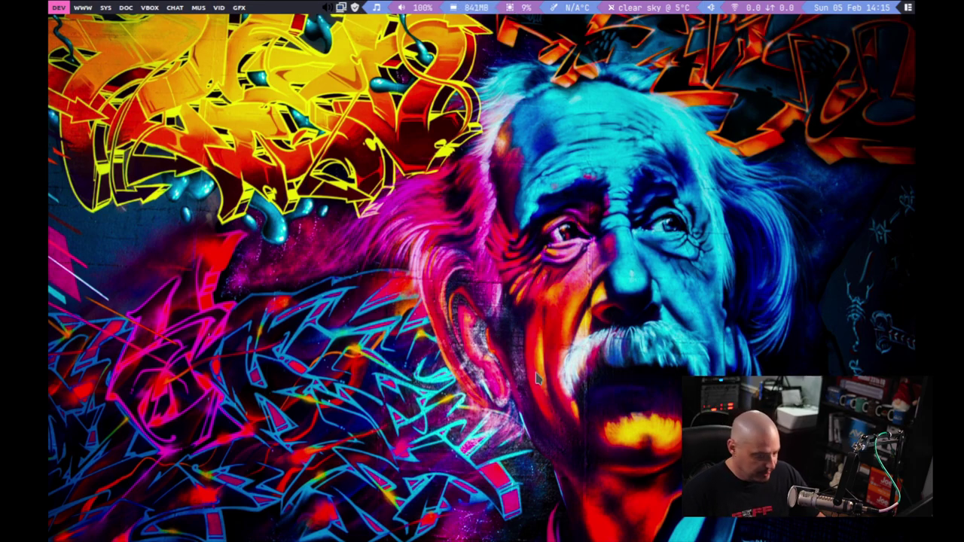
Set the resolution to 1920x1080 via xrandr and apply a random wallpaper.
{"action": "key", "text": "super+Return"}
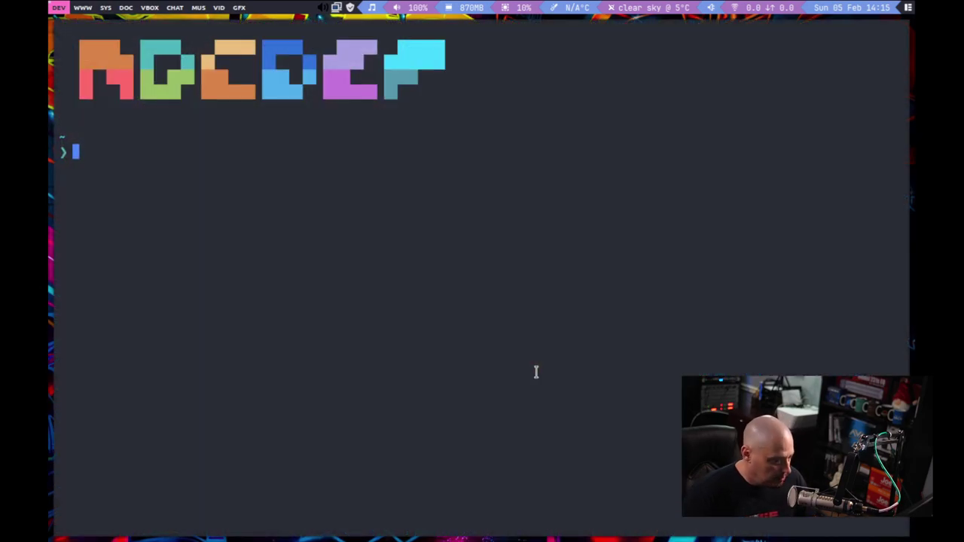
{"action": "type", "text": "x"}
{"action": "key", "text": "Right"}
{"action": "key", "text": "Return"}
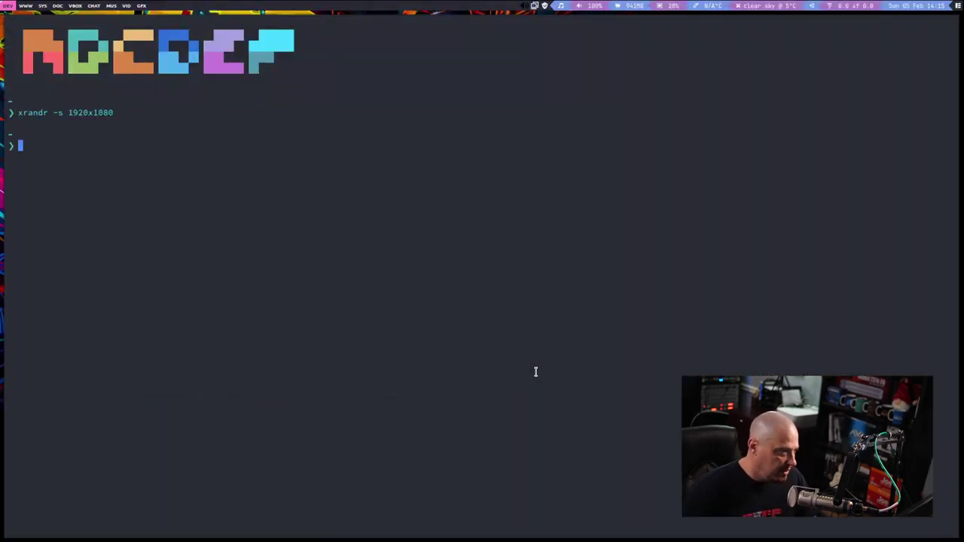
{"action": "key", "text": "super+shift+c"}
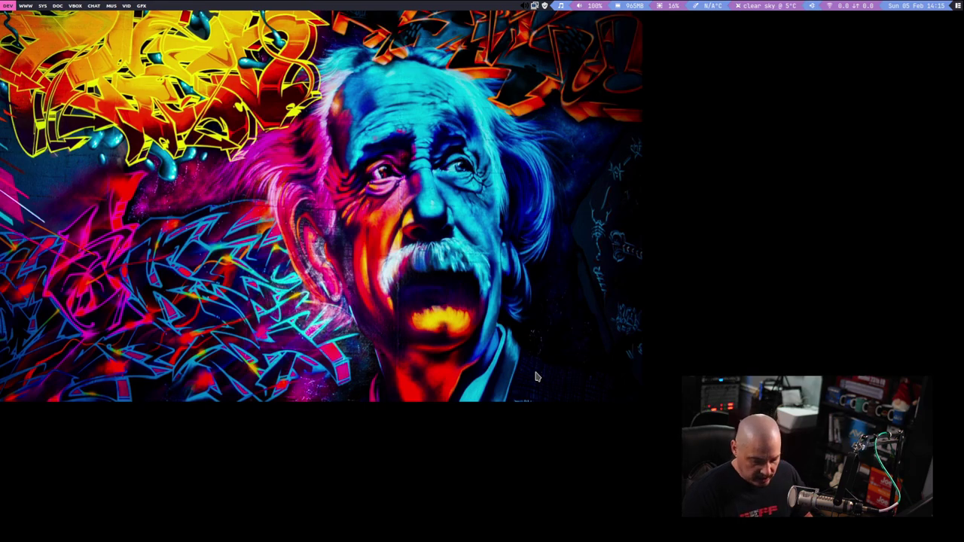
{"action": "key", "text": "super+p"}
{"action": "key", "text": "w"}
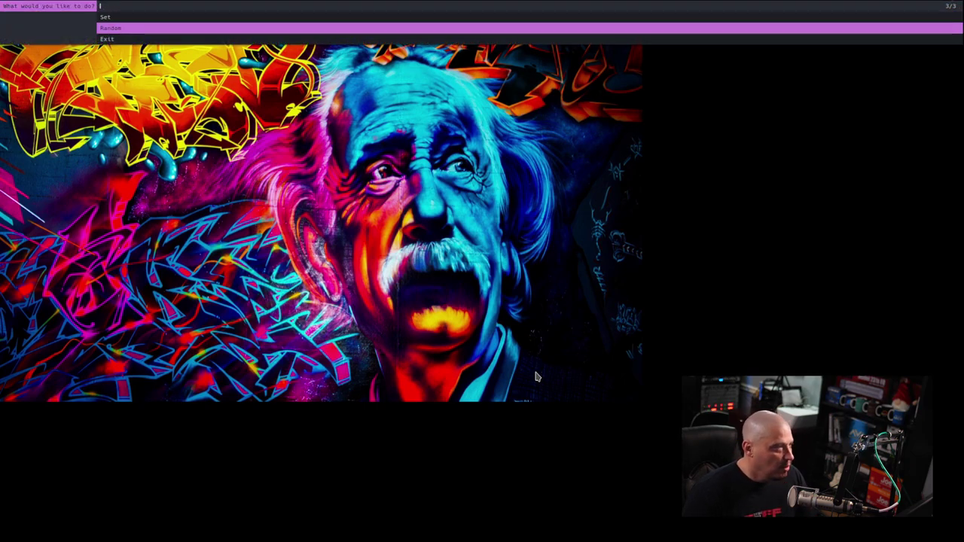
{"action": "key", "text": "Return"}
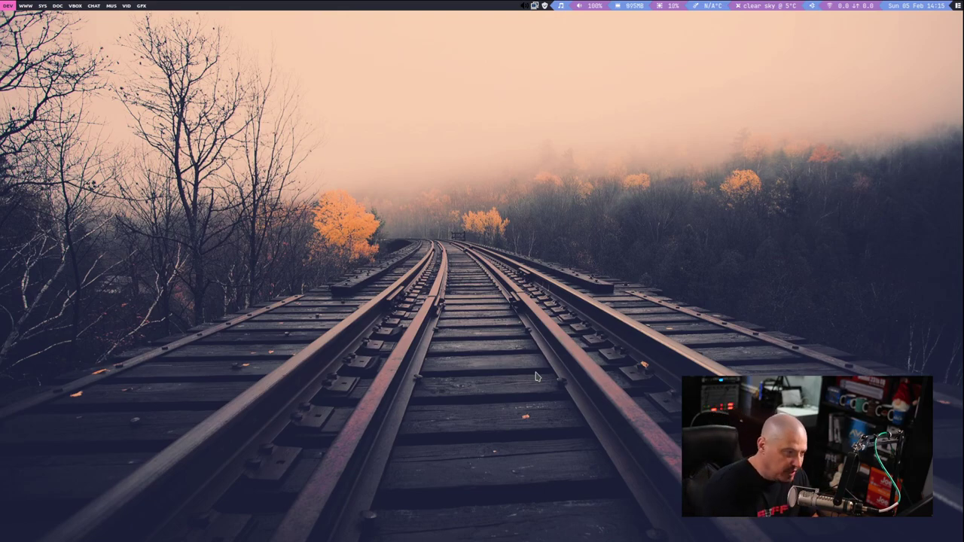
Open and close Doom Emacs, then bring up the dmenu shutdown menu.
{"action": "key", "text": "super+e"}
{"action": "key", "text": "e"}
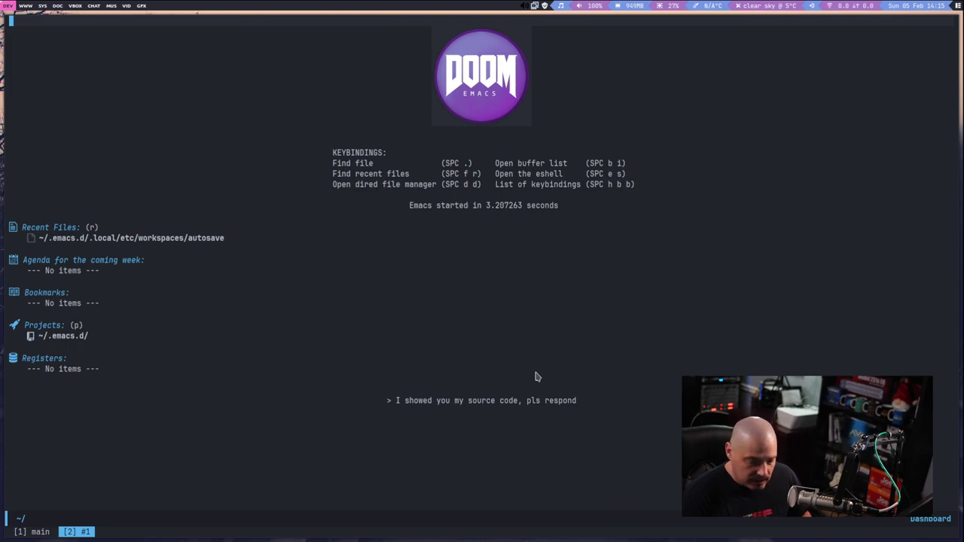
{"action": "key", "text": "super+shift+c"}
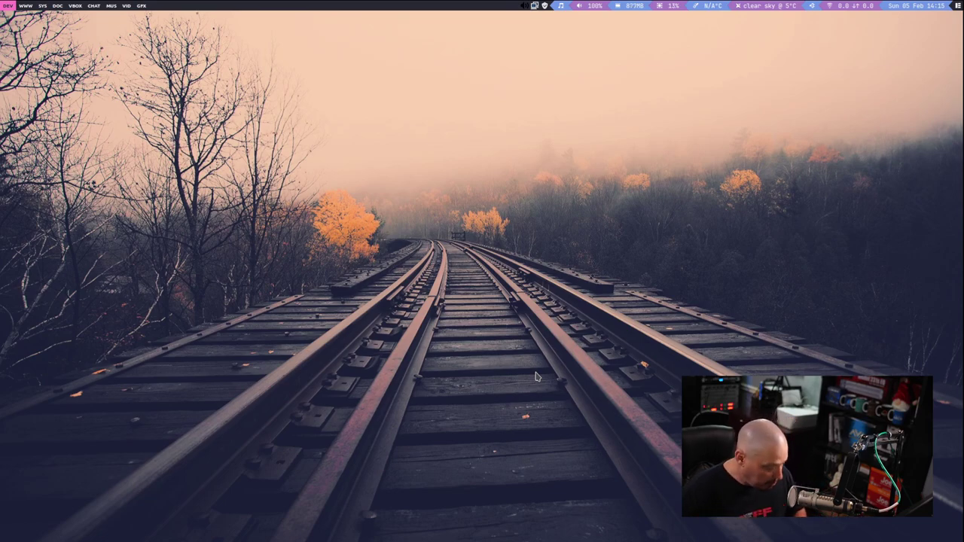
{"action": "key", "text": "super+p"}
{"action": "key", "text": "q"}
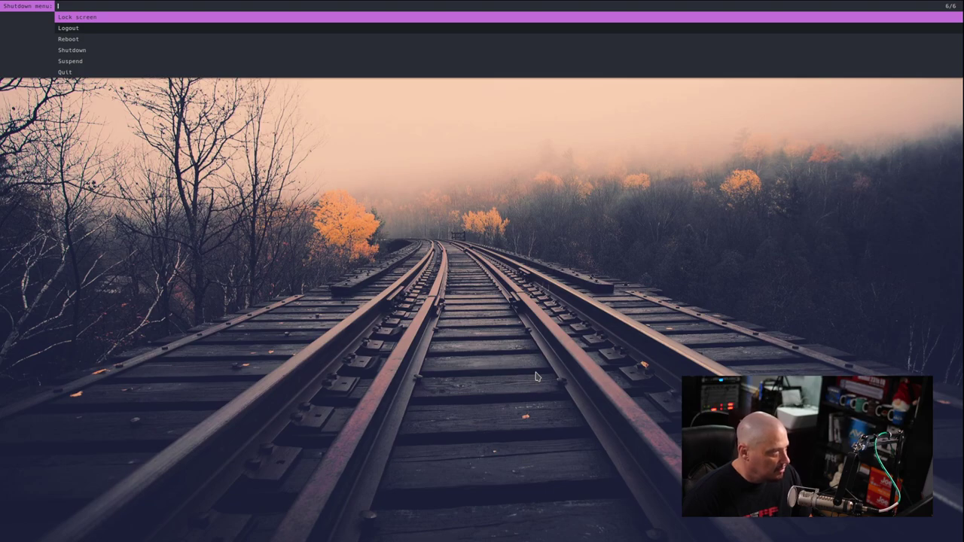
Choose Logout from the shutdown menu and confirm with Yes.
{"action": "key", "text": "Down"}
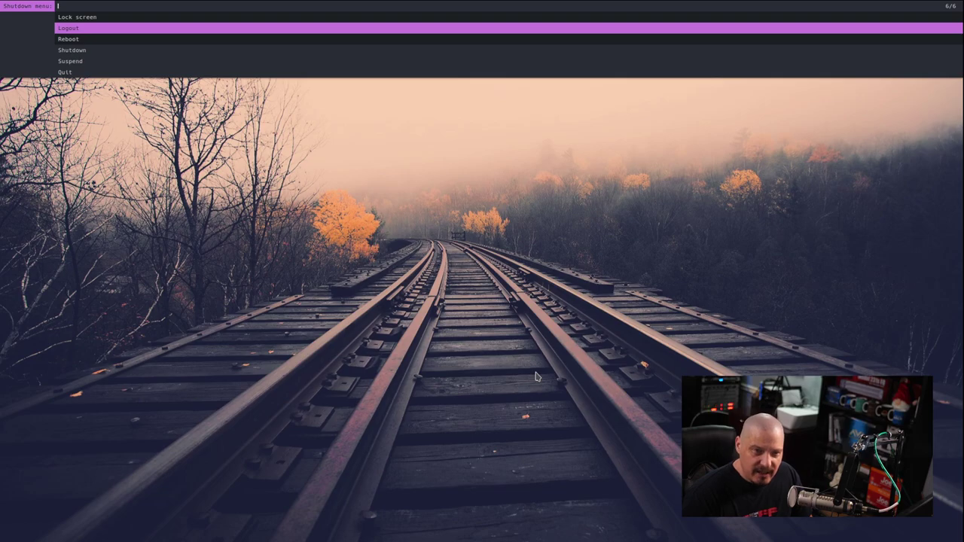
{"action": "key", "text": "Return"}
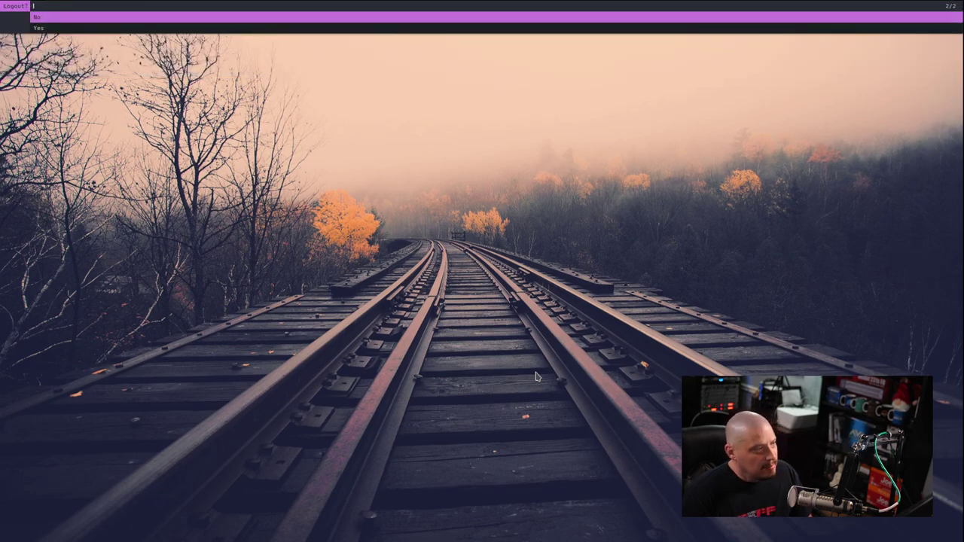
{"action": "key", "text": "Down"}
{"action": "key", "text": "Return"}
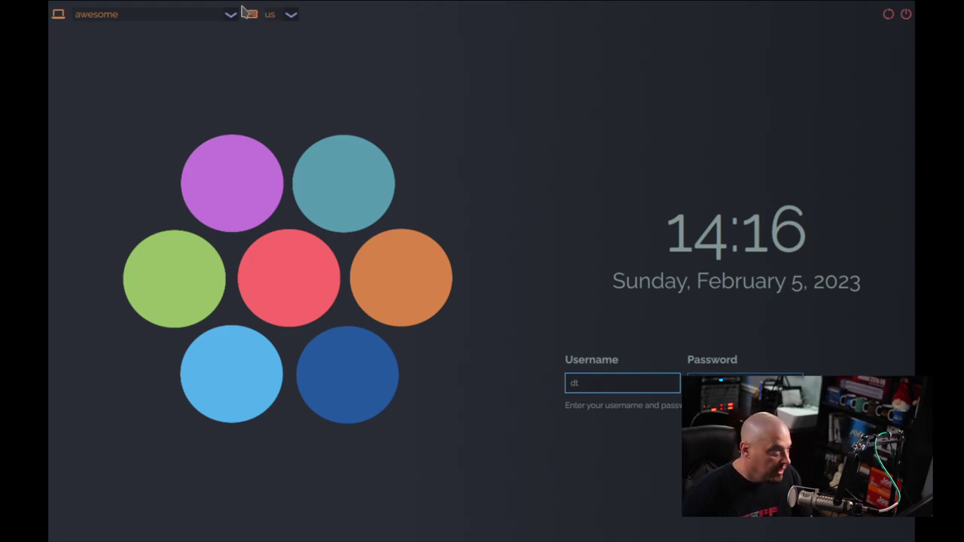
Select the Qtile session at SDDM and log in.
{"action": "left_click", "coordinate": [231, 14]}
{"action": "left_click", "coordinate": [155, 51]}
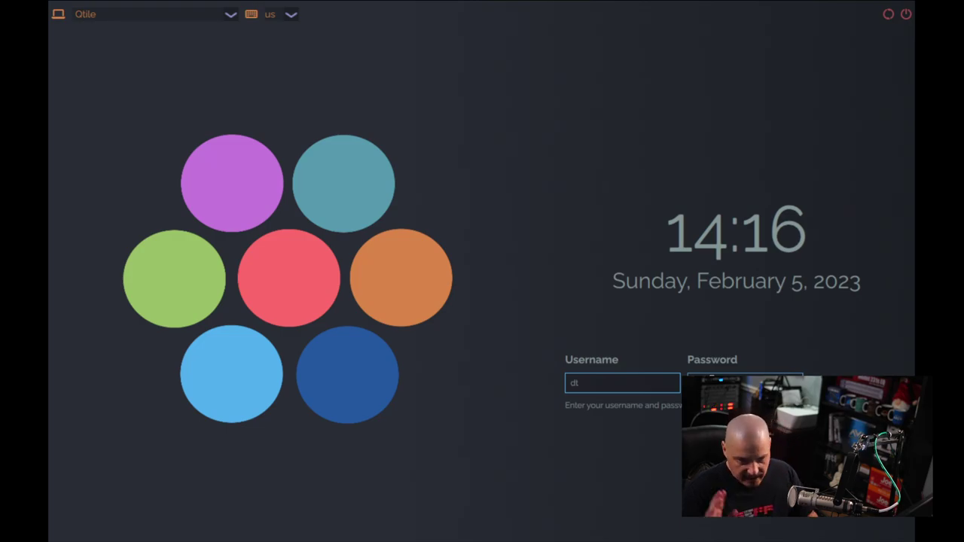
{"action": "key", "text": "Return"}
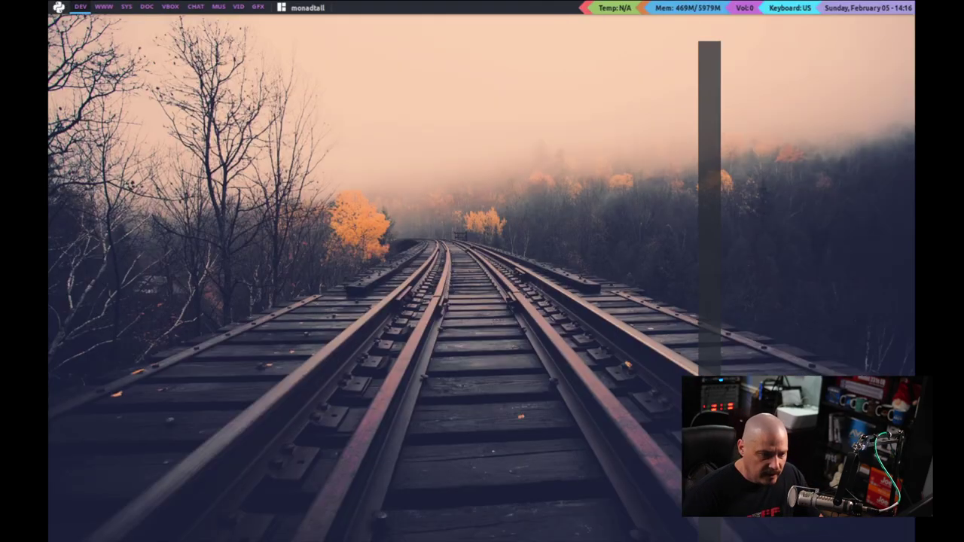
Set the screen resolution to 1920x1080 with xrandr in a terminal, then close it.
{"action": "key", "text": "super+Return"}
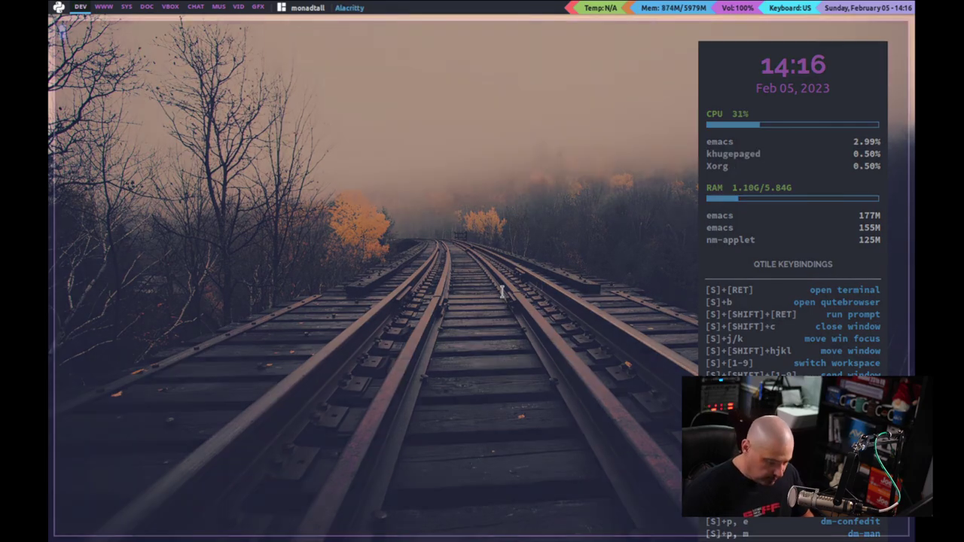
{"action": "type", "text": "xrandr -s 1920x1080"}
{"action": "key", "text": "Return"}
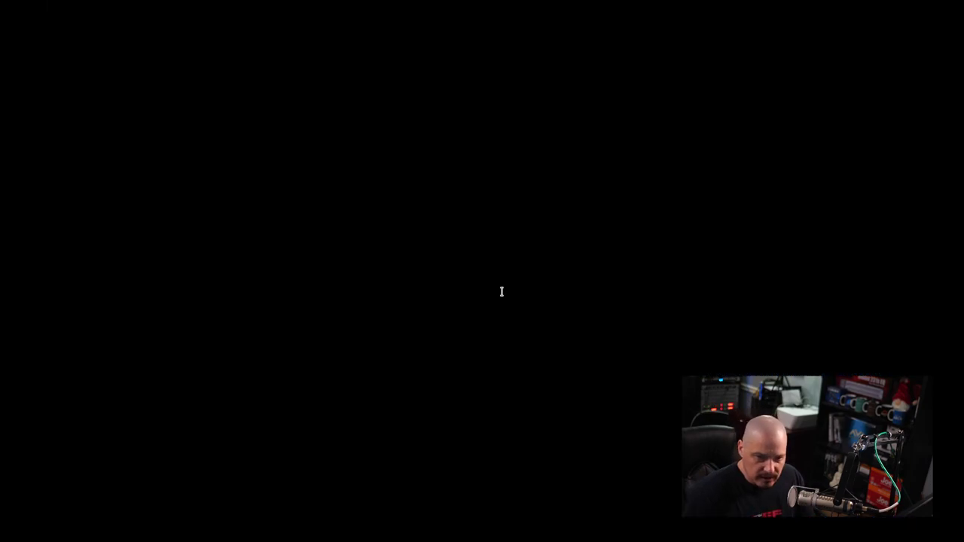
{"action": "key", "text": "super+shift+c"}
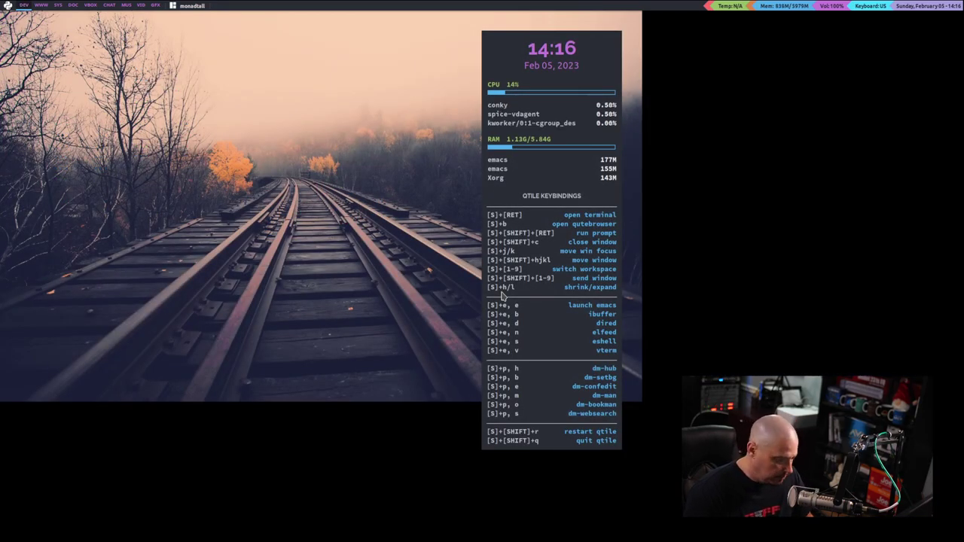
Apply a random wallpaper with dm-setbg and confirm Yes to keep it.
{"action": "key", "text": "super+p"}
{"action": "key", "text": "b"}
{"action": "key", "text": "Down"}
{"action": "key", "text": "Return"}
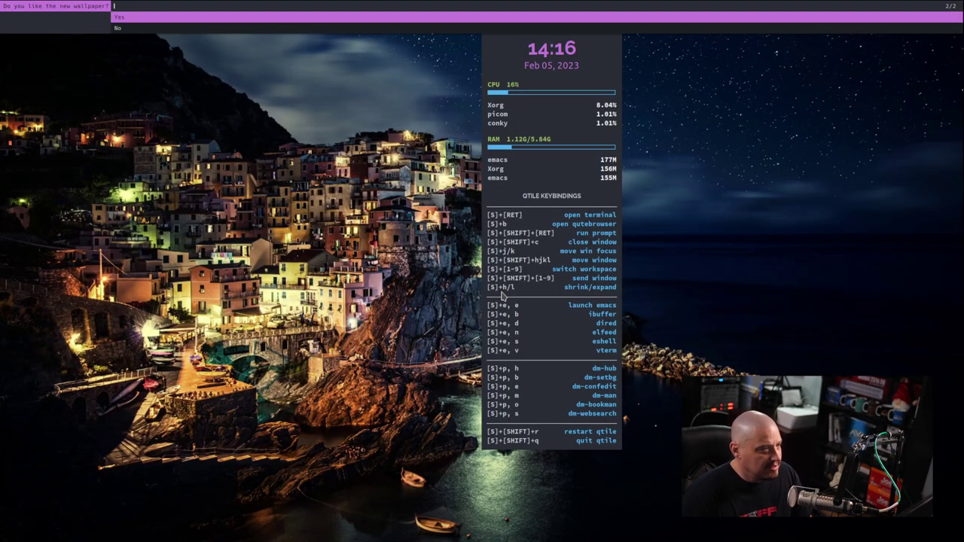
{"action": "key", "text": "Return"}
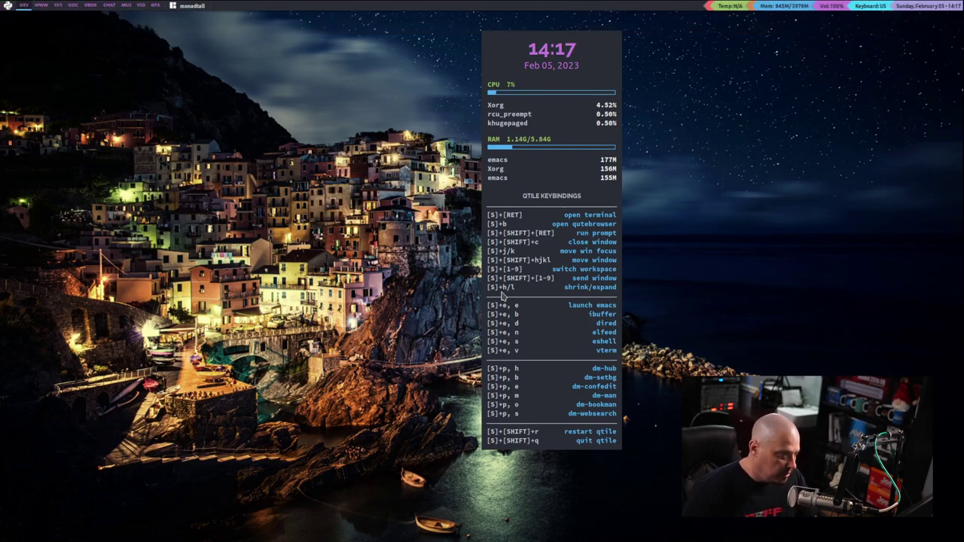
Stop the conky panel by running 'killall conky' from the dmenu launcher.
{"action": "key", "text": "super+shift+Return"}
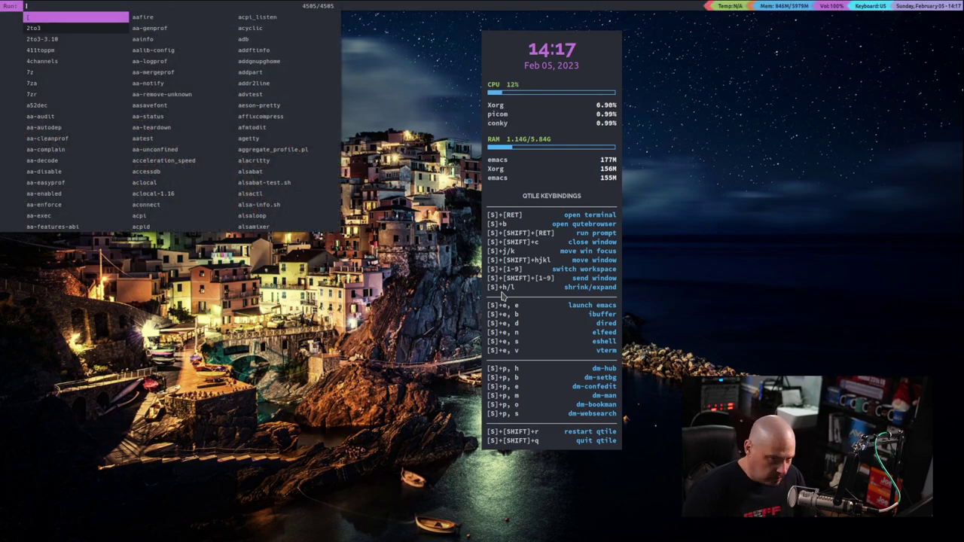
{"action": "type", "text": "killall"}
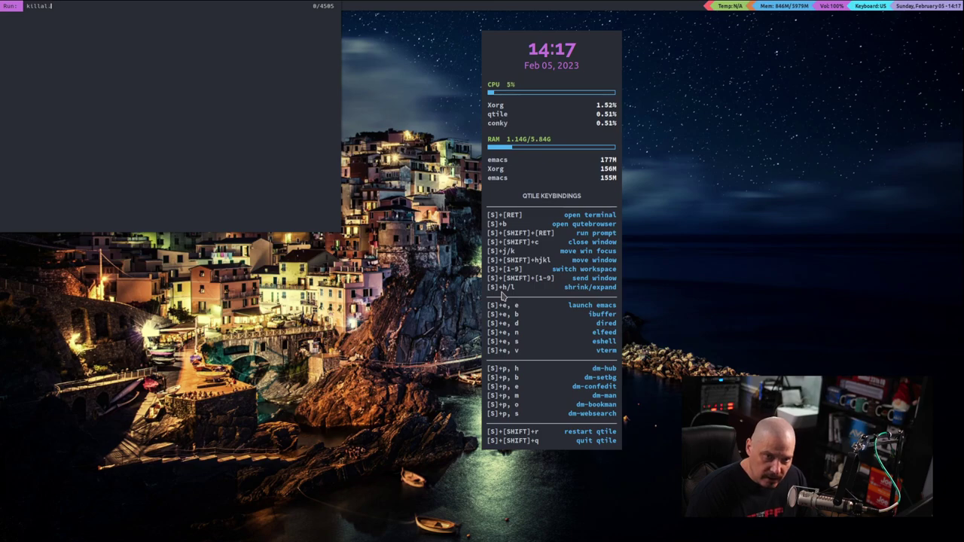
{"action": "type", "text": " conk"}
{"action": "key", "text": "BackSpace"}
{"action": "key", "text": "BackSpace"}
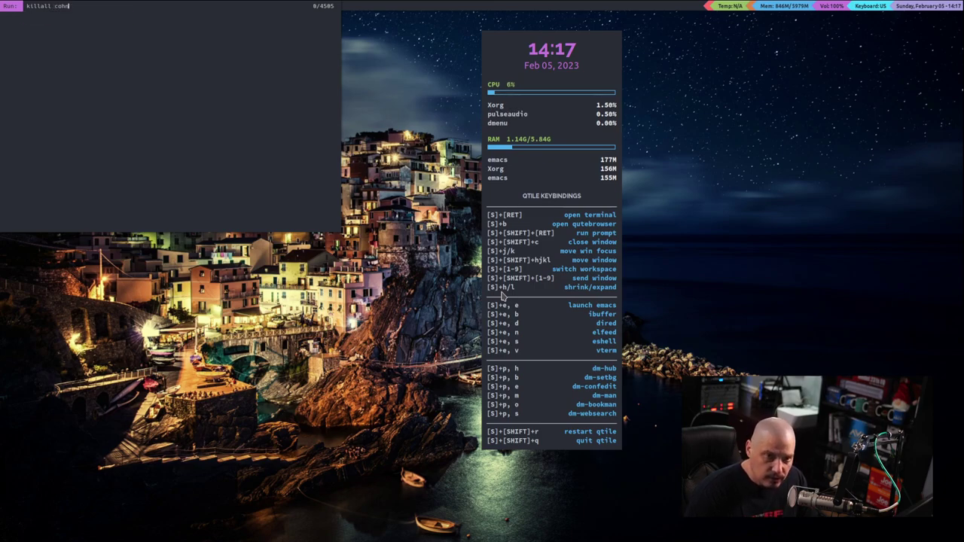
{"action": "key", "text": "Escape"}
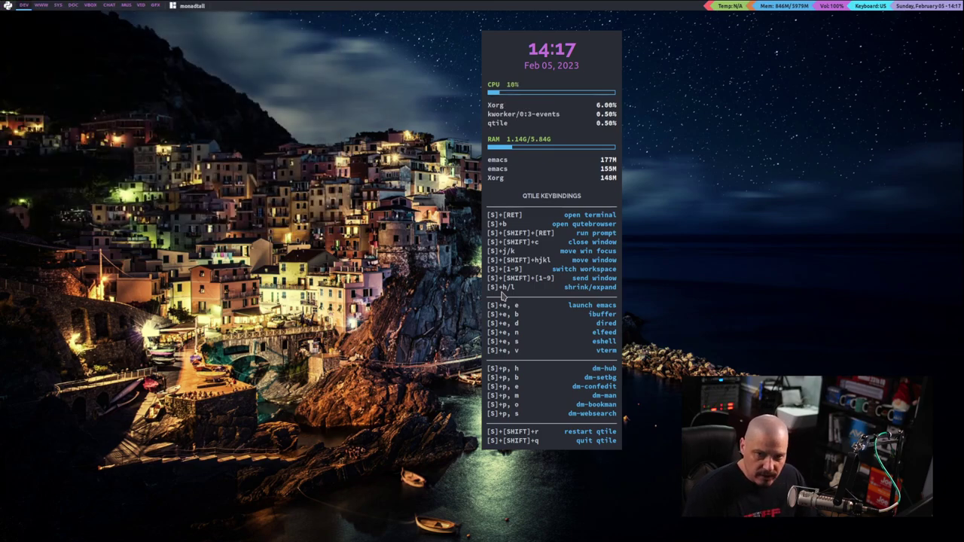
{"action": "key", "text": "super+shift+Return"}
{"action": "type", "text": "killall "}
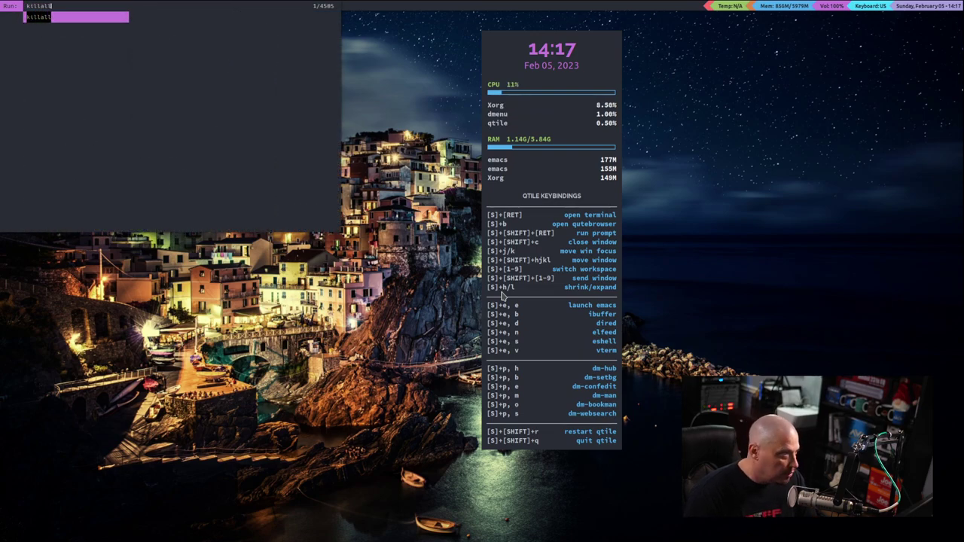
{"action": "type", "text": "conky"}
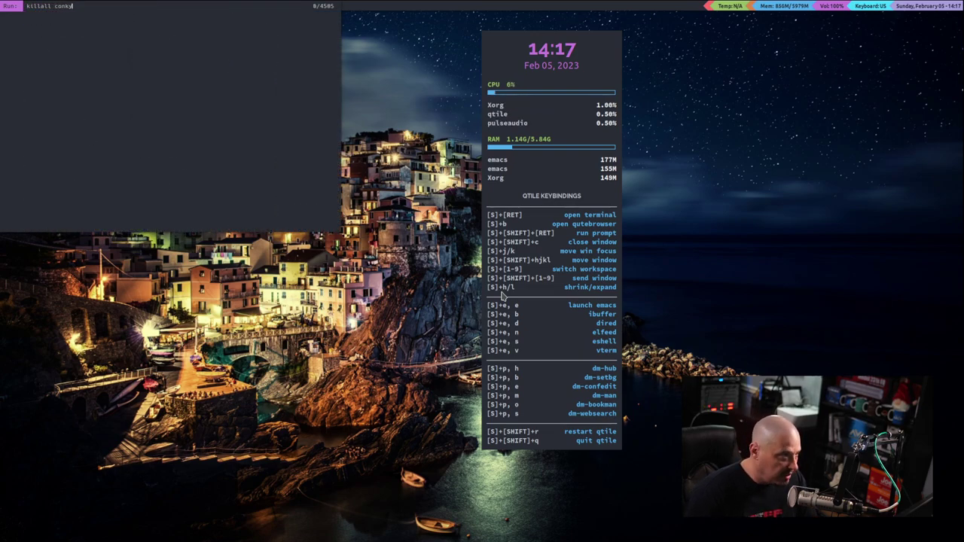
{"action": "key", "text": "Return"}
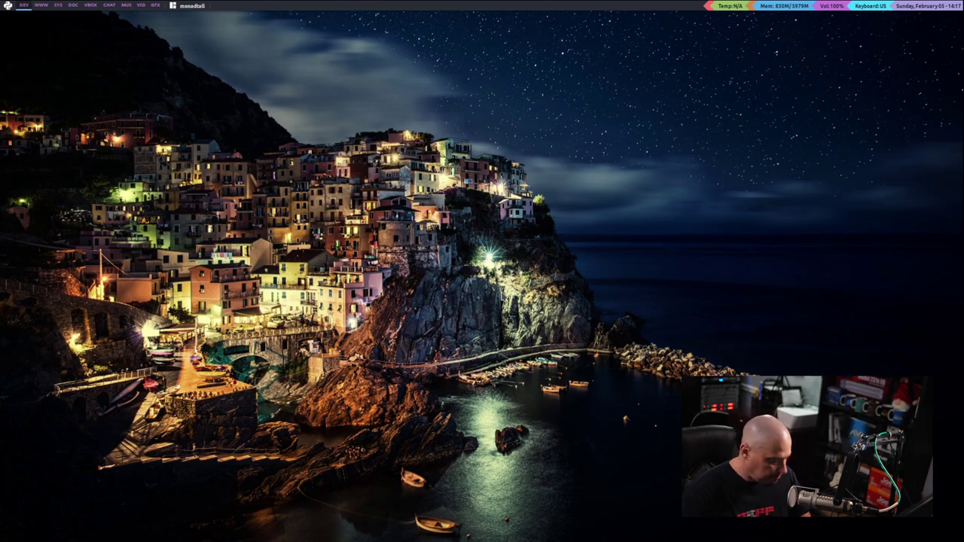
Kill all Emacs processes with 'killall emacs' in a terminal, then close it.
{"action": "key", "text": "super+e"}
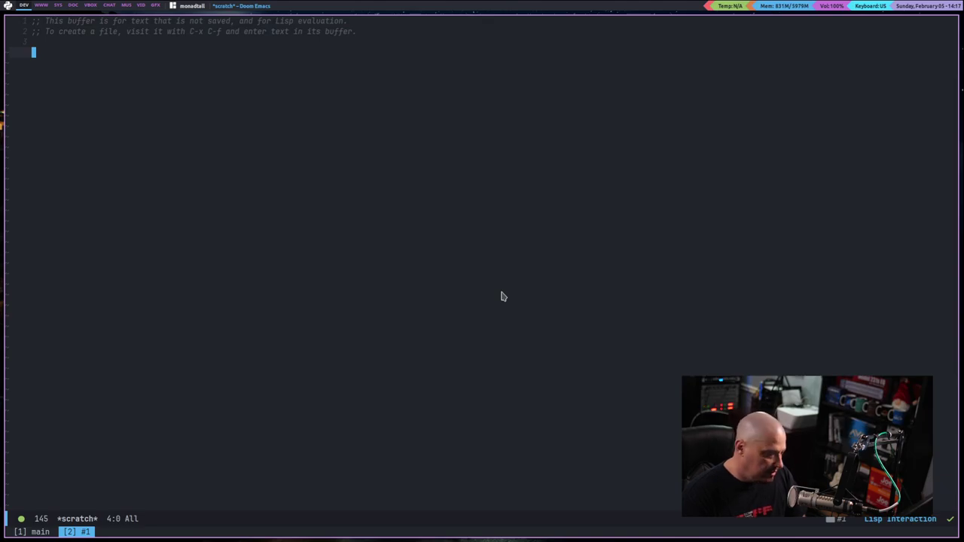
{"action": "key", "text": "super+shift+c"}
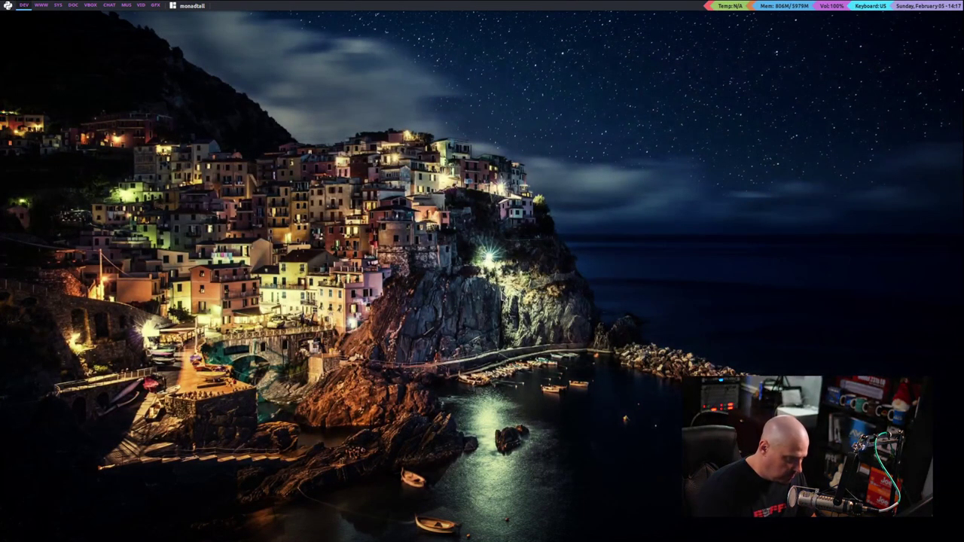
{"action": "key", "text": "super+Return"}
{"action": "type", "text": "killal"}
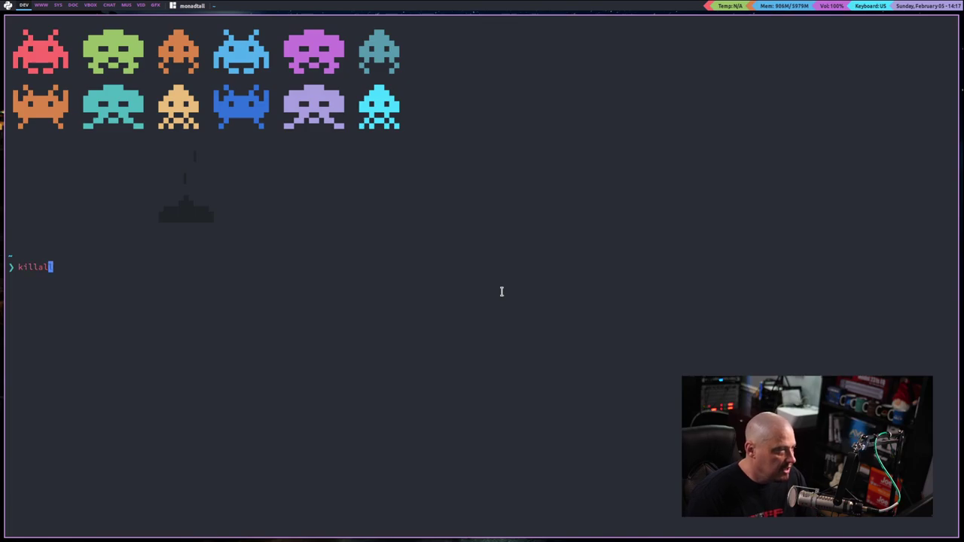
{"action": "type", "text": "l emacs"}
{"action": "key", "text": "Return"}
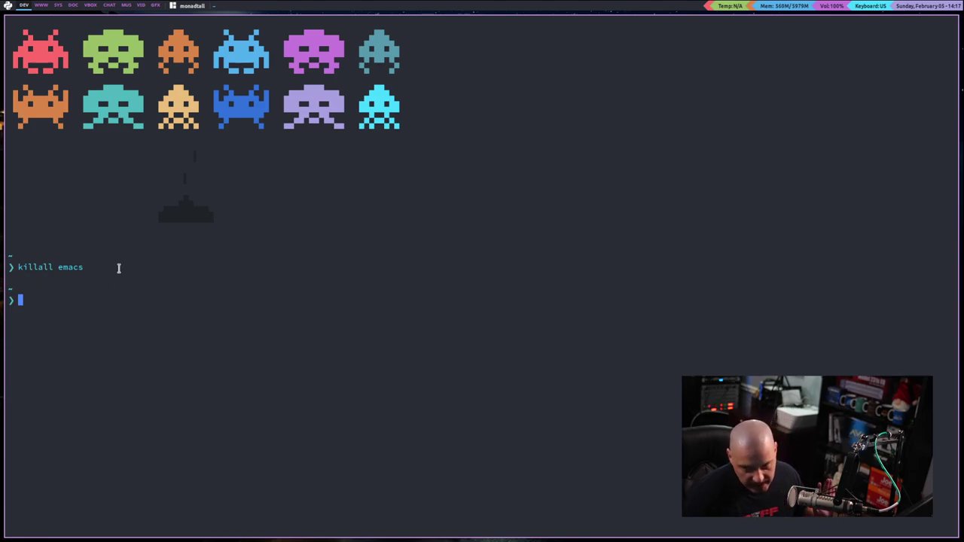
{"action": "key", "text": "super+shift+c"}
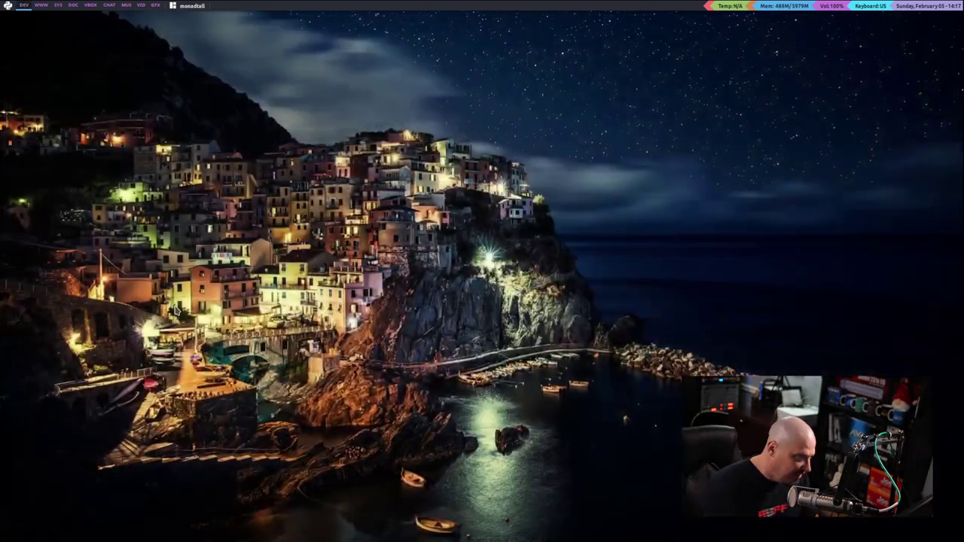